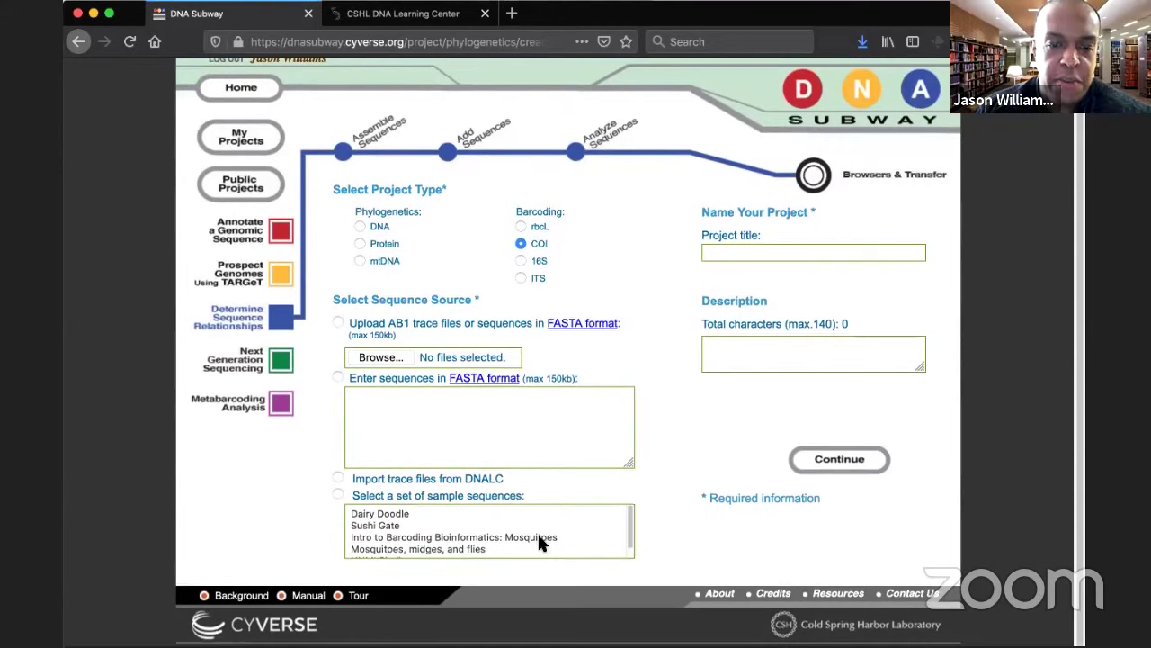
Step: Create a project titled 'test29292929' from the 'Intro to Barcoding Bioinformatics: Mosquitoes' sample set
left_click(540, 537)
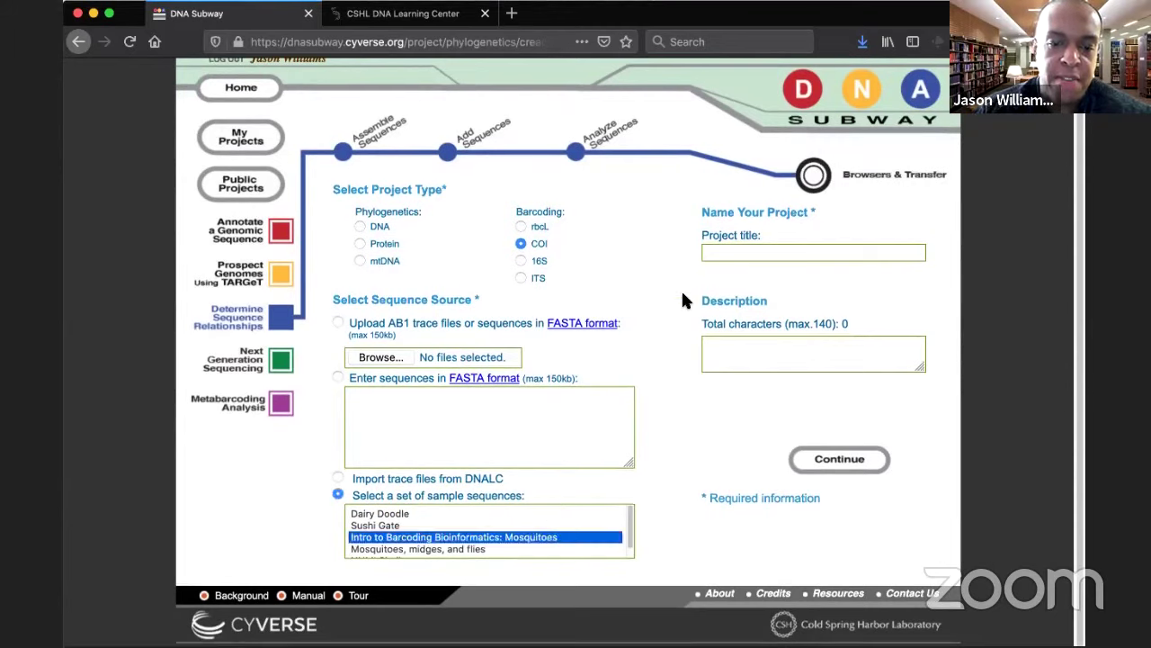
left_click(737, 251)
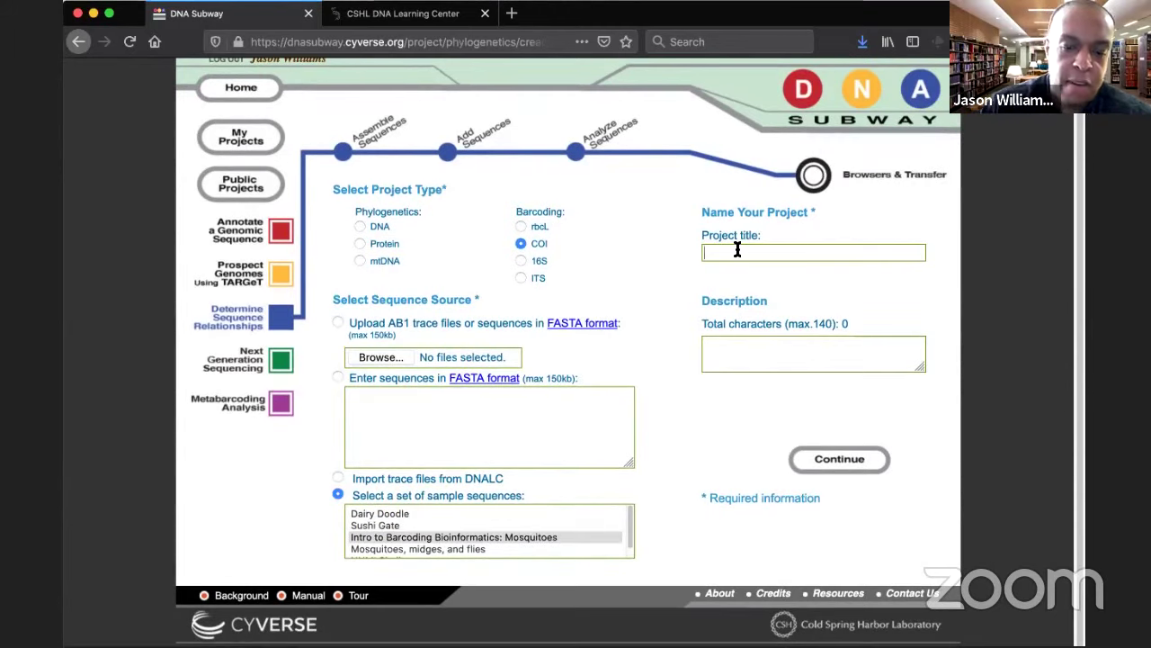
type("test29292929")
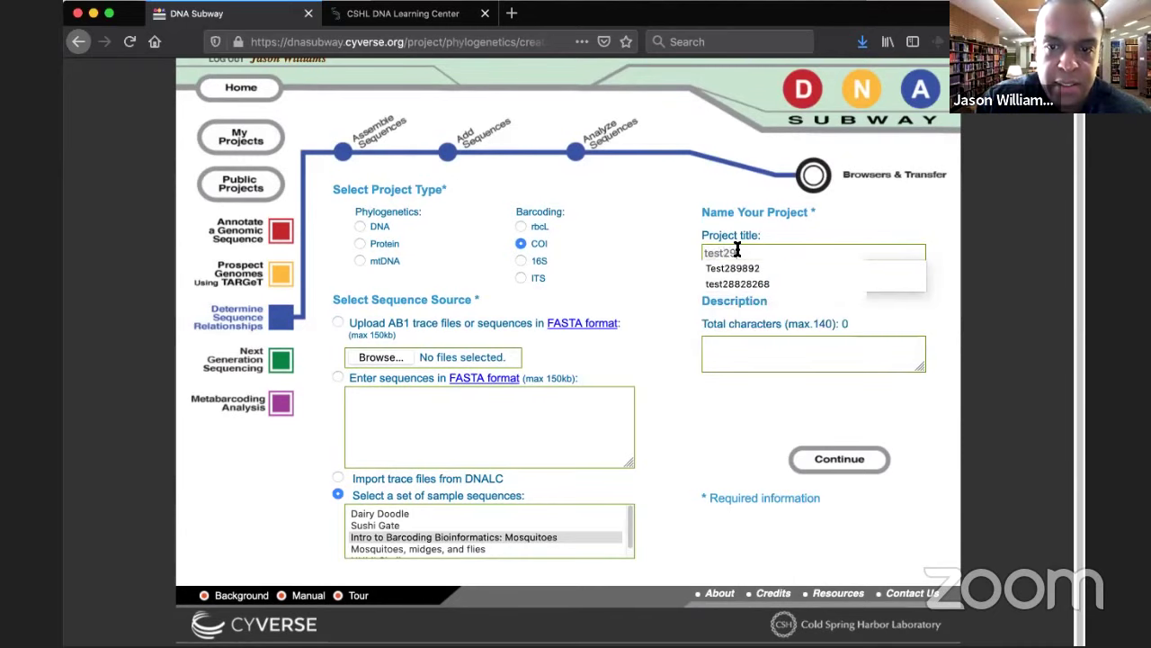
left_click(844, 459)
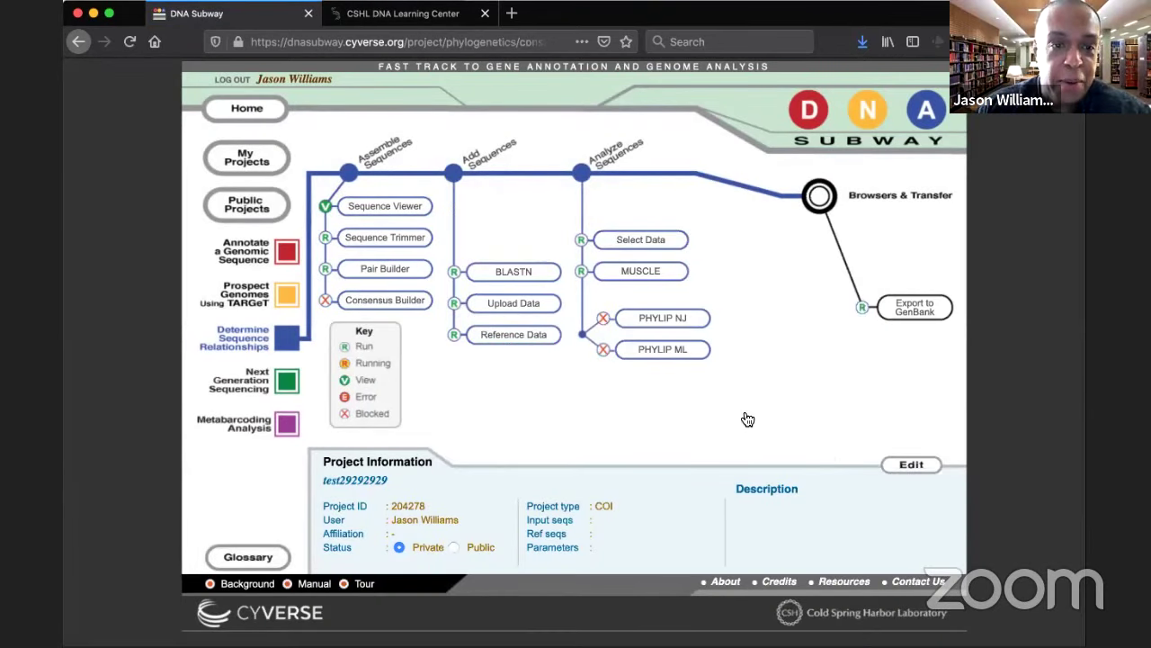
Step: Open the Webinar part I project from My Projects and enlarge the page
left_click(241, 165)
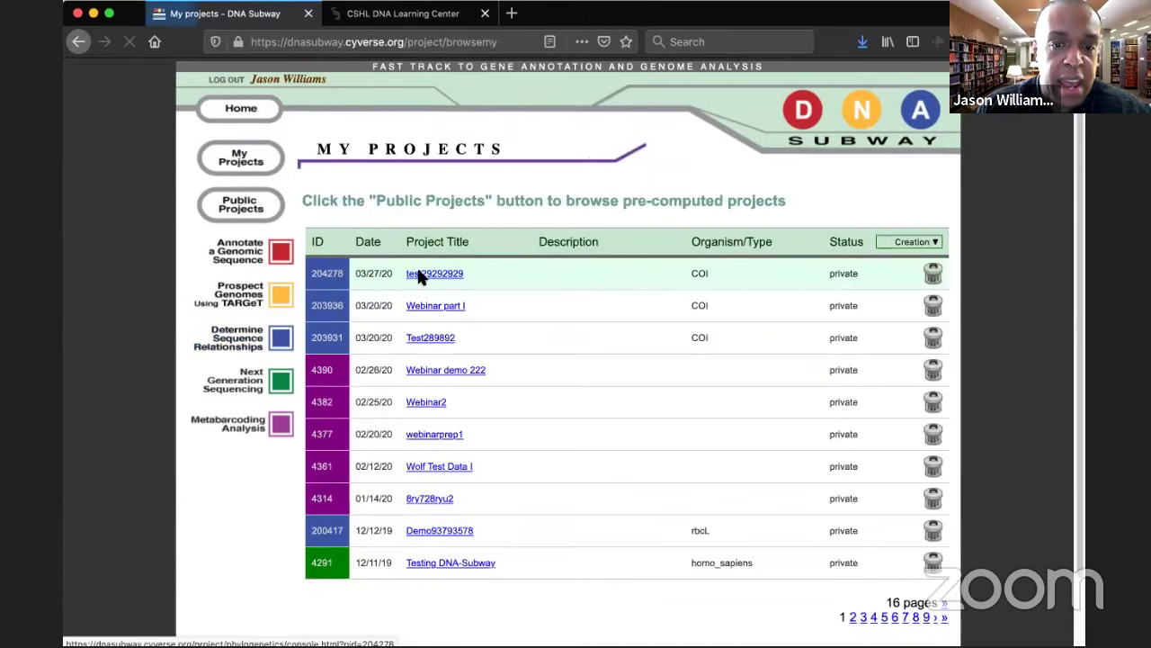
left_click(419, 275)
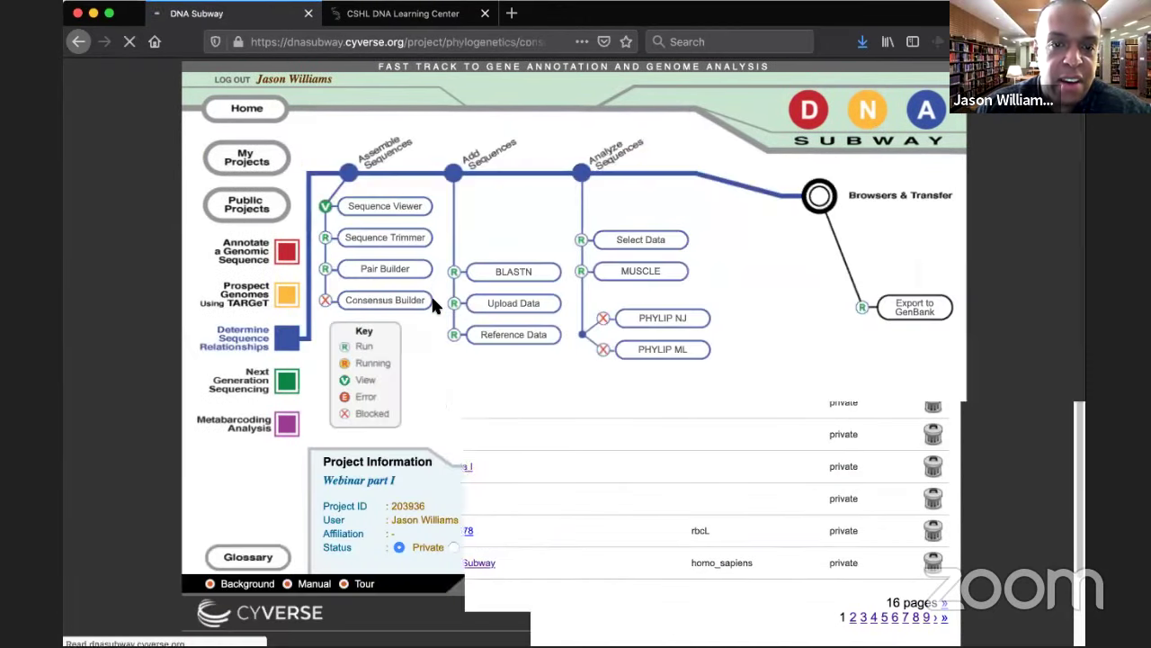
key("super+equal")
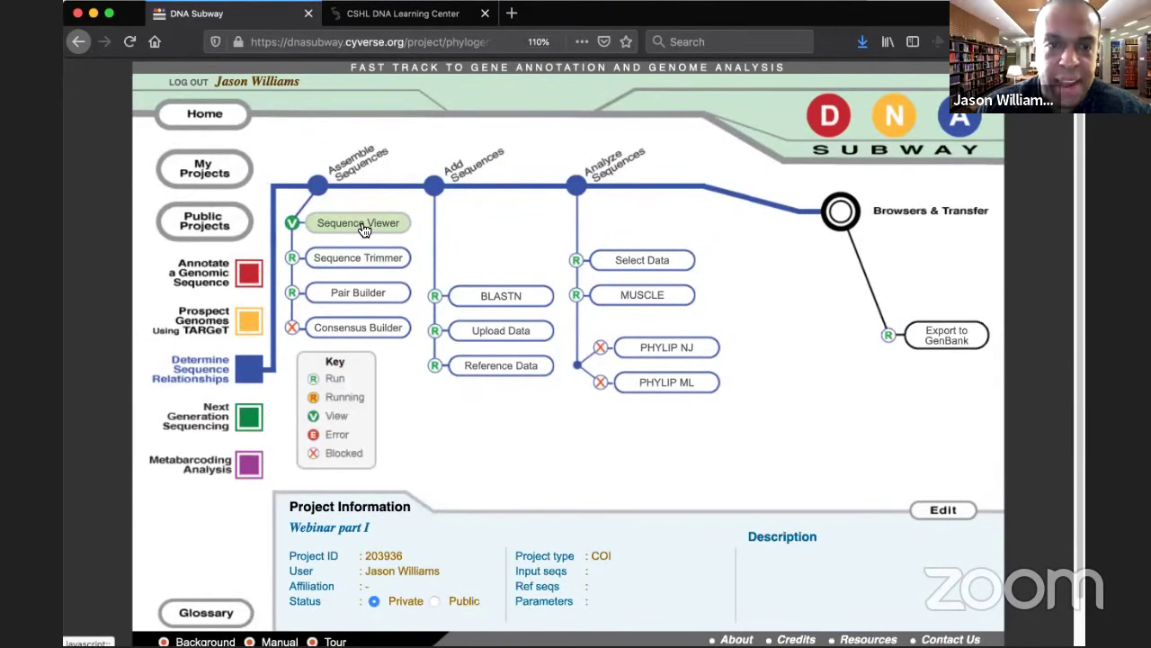
Step: Browse the horsefly and mosquito reads in the Sequence Viewer, then reset the zoom
left_click(359, 225)
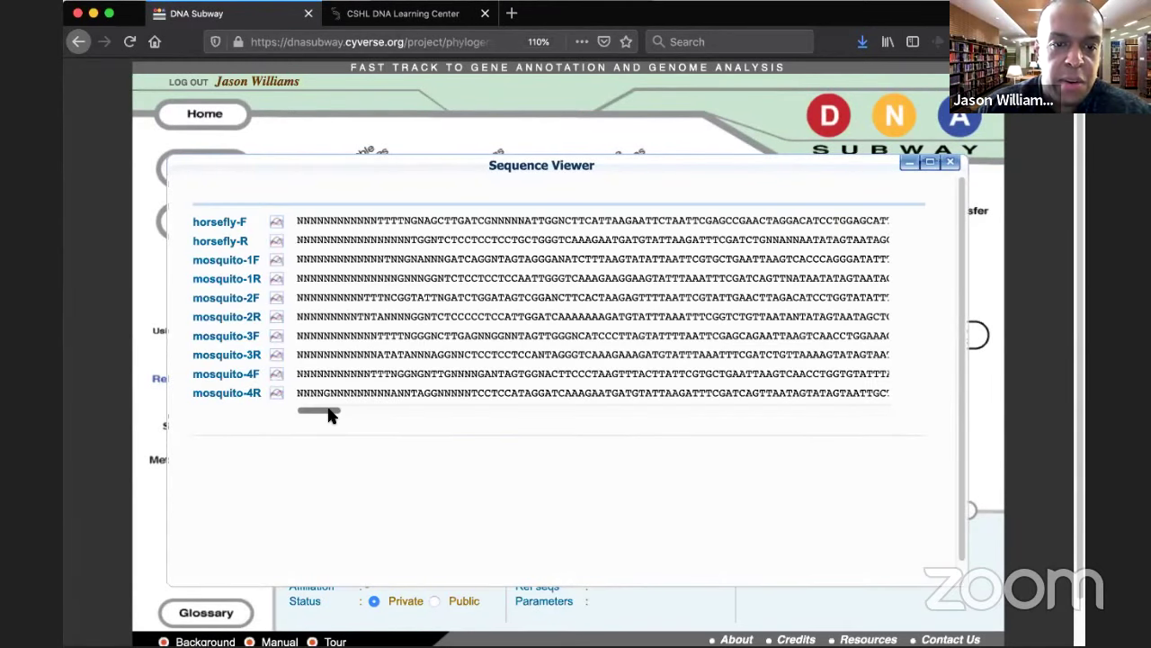
scroll(386, 413, "right", 10)
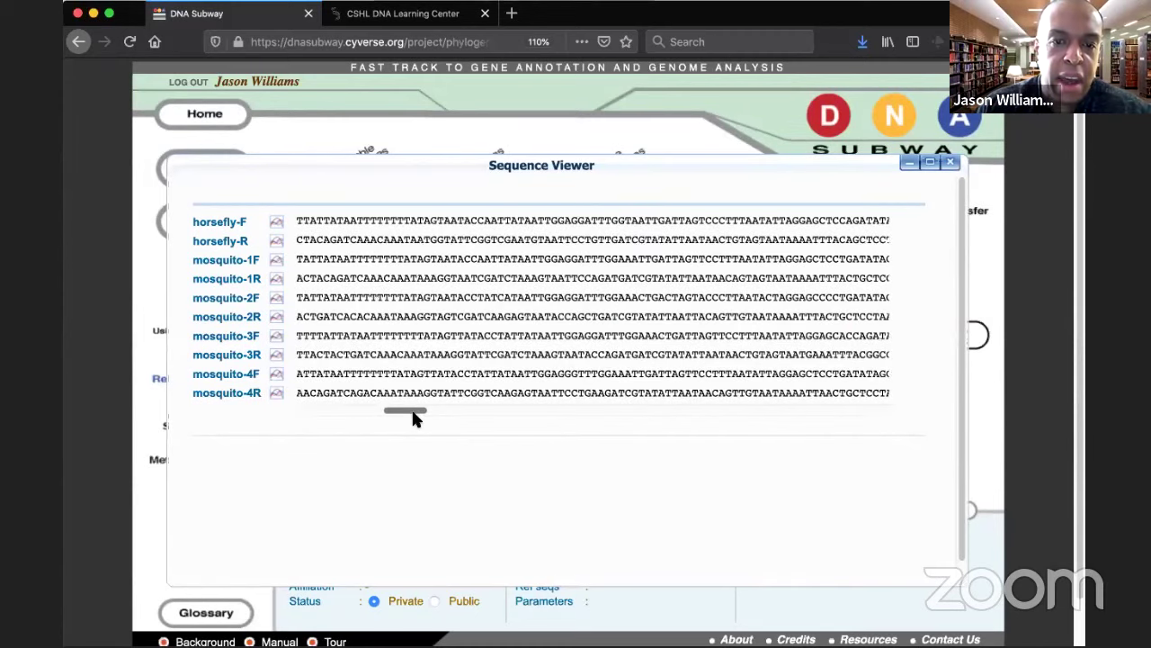
scroll(578, 419, "right", 6)
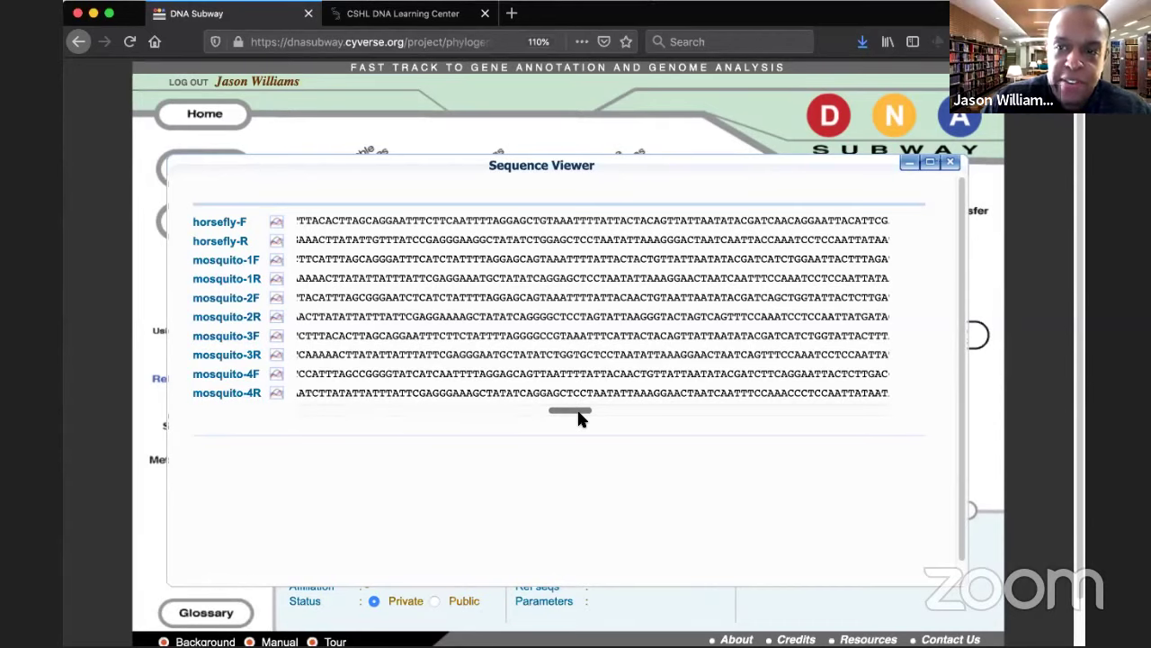
left_click_drag(373, 297, 579, 297)
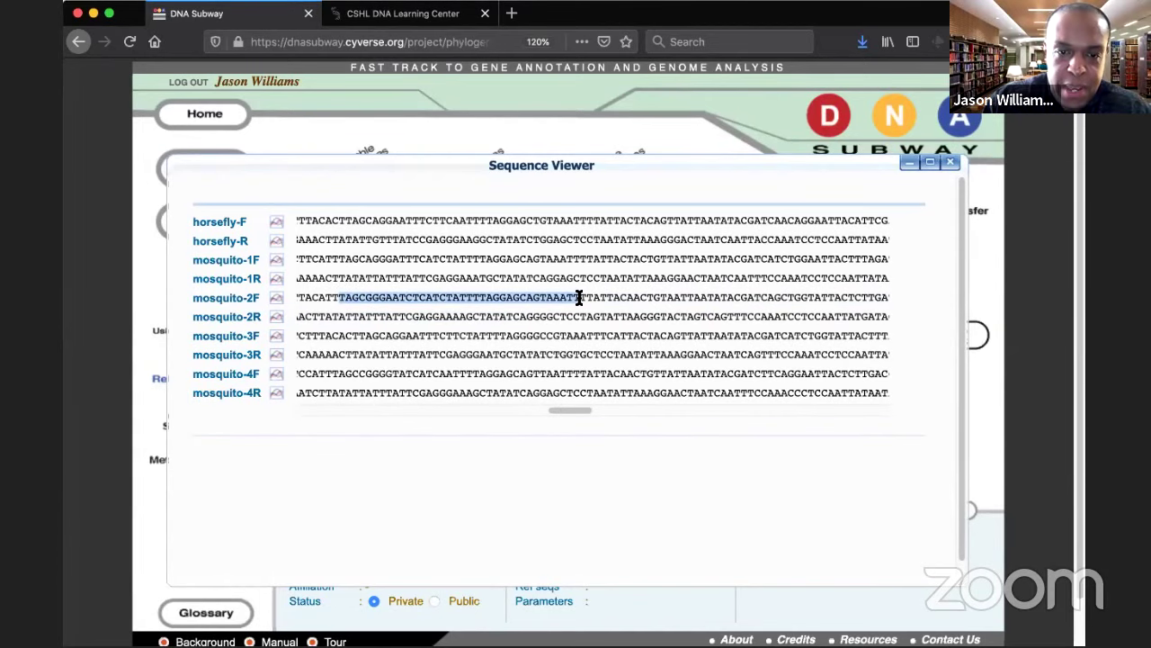
key("super+equal")
key("super+equal")
key("super+equal")
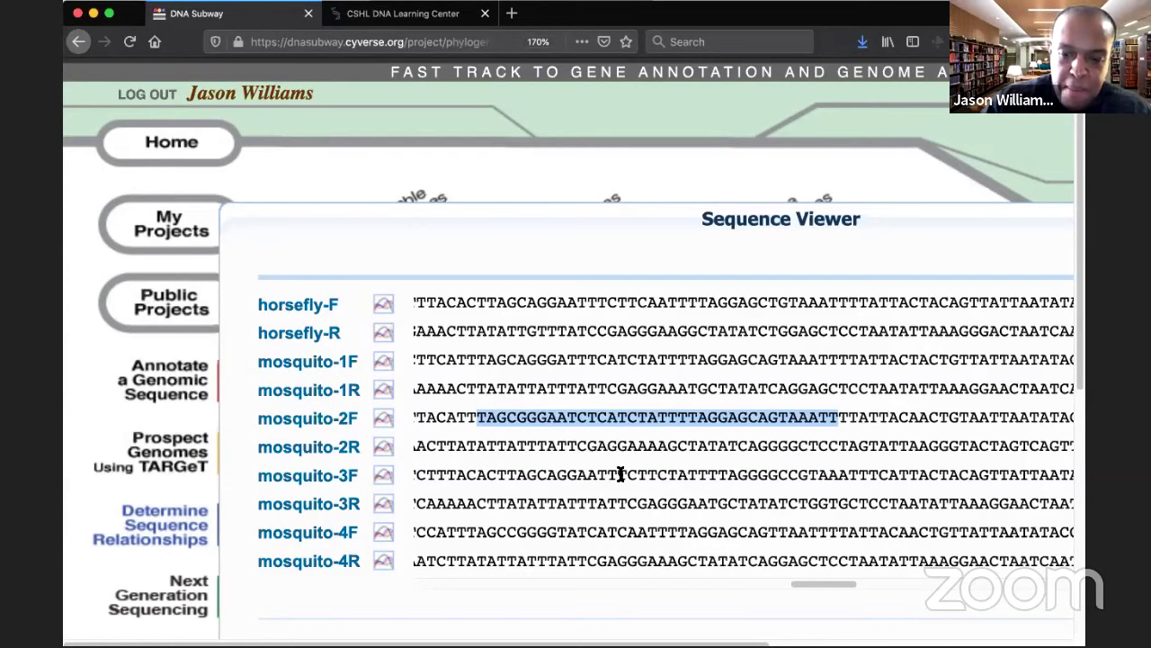
key("super+0")
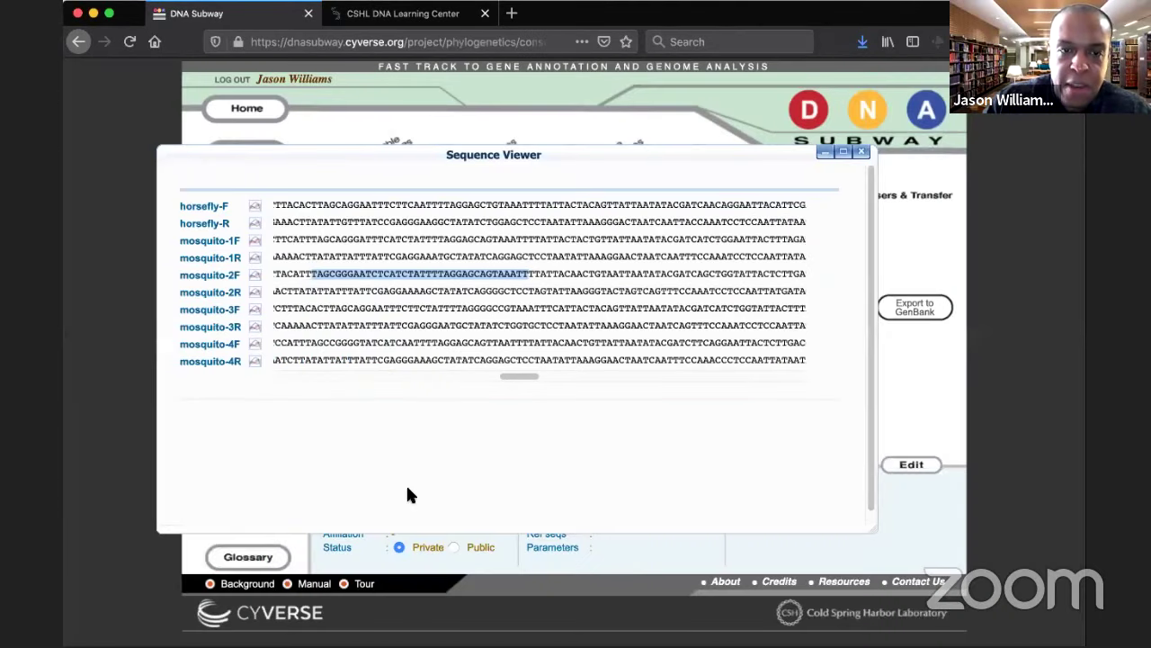
Step: Display the mosquito-1F.ab1 chromatogram and inspect its trace peaks, quality bars and base calls
left_click(207, 243)
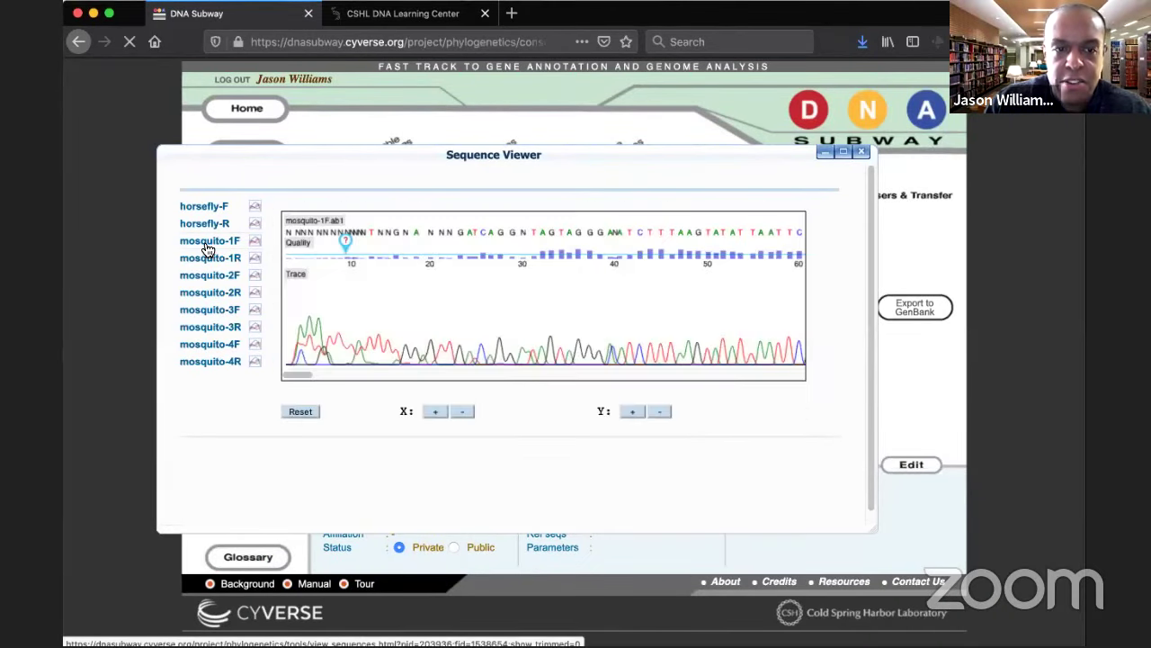
key("super+plus")
key("super+plus")
key("super+plus")
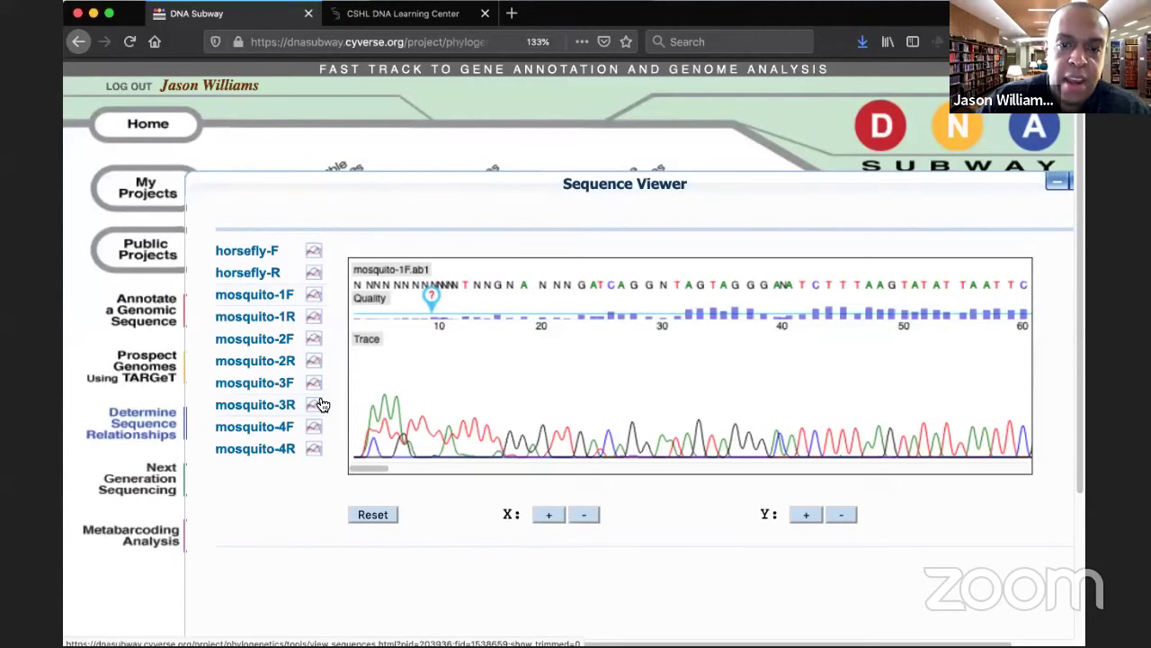
scroll(625, 354, "right", 2)
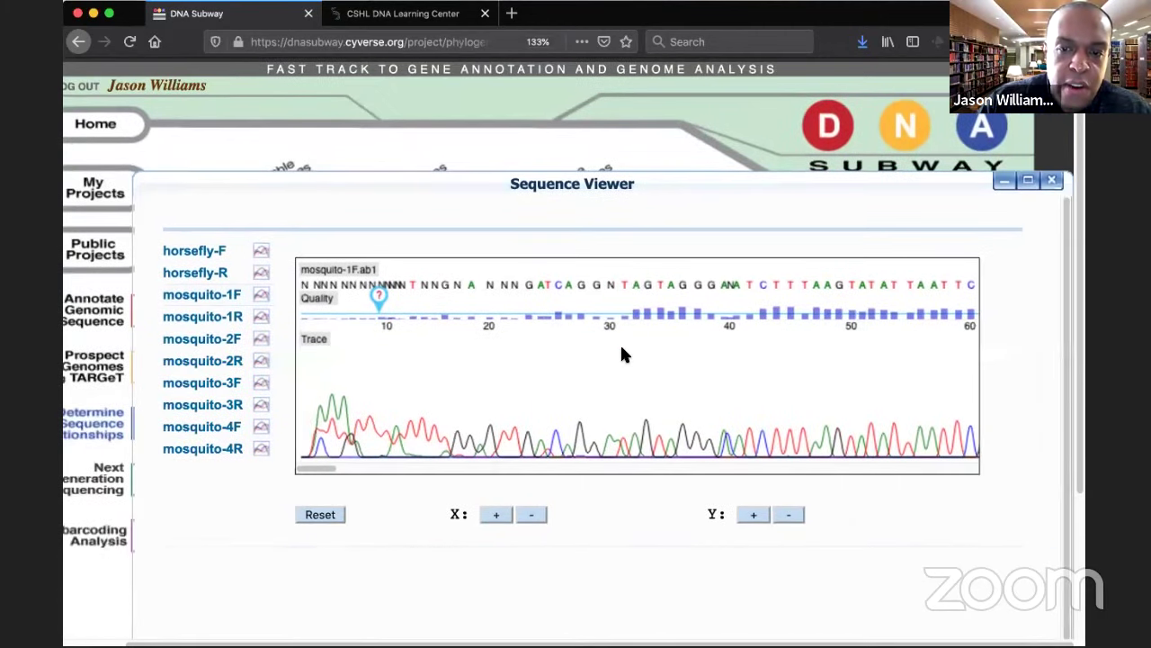
left_click_drag(307, 477, 347, 469)
key("super+equal")
key("super+equal")
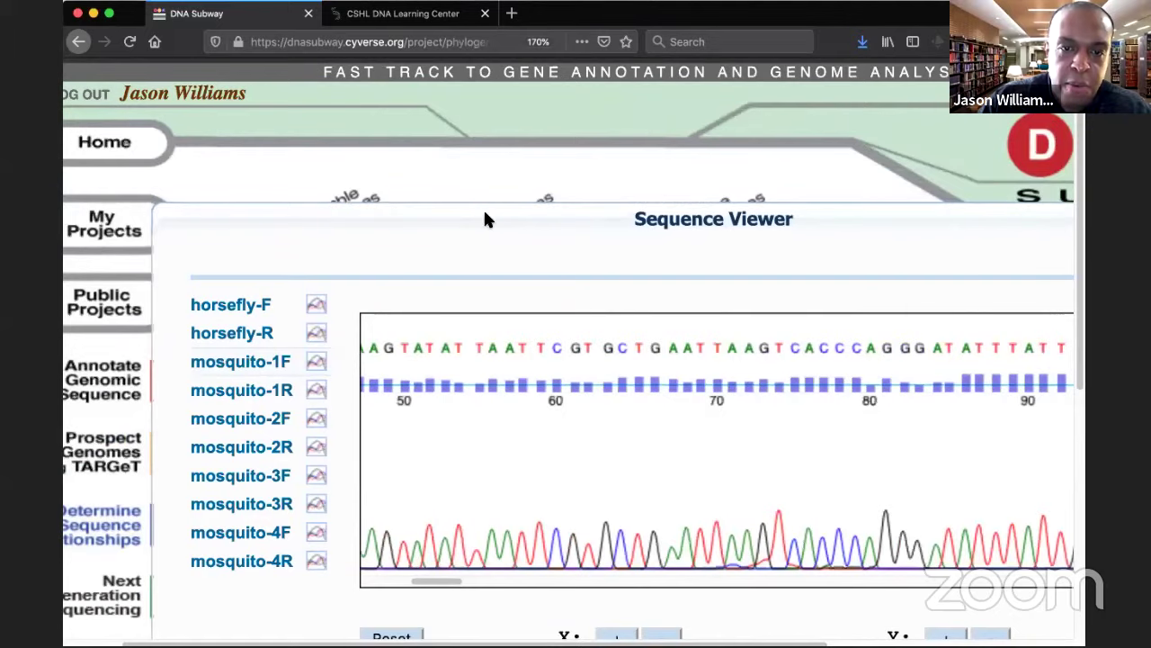
scroll(483, 219, "down", 2)
scroll(483, 218, "right", 2)
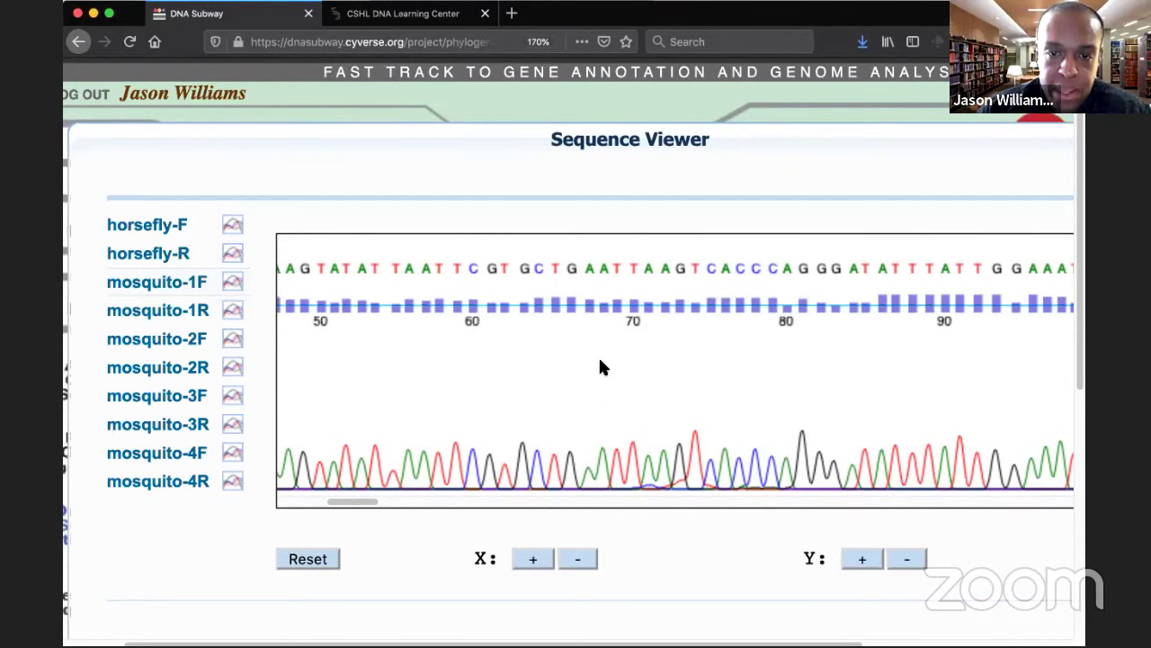
scroll(600, 361, "left", 1)
scroll(601, 364, "right", 5)
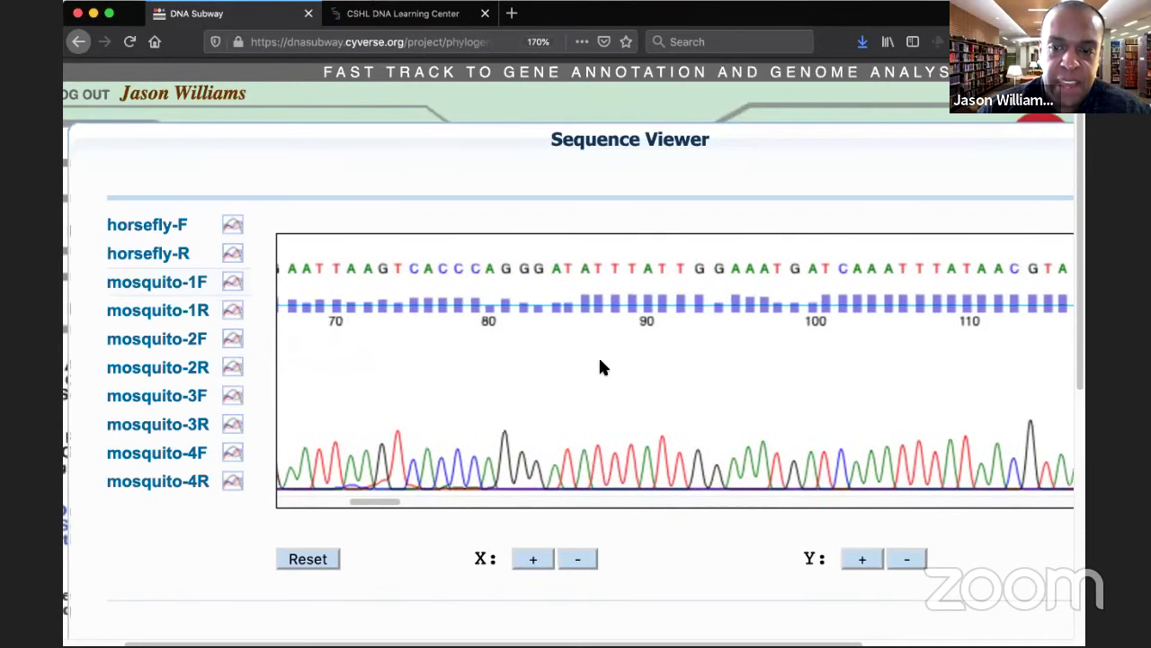
scroll(601, 365, "right", 5)
scroll(601, 365, "left", 15)
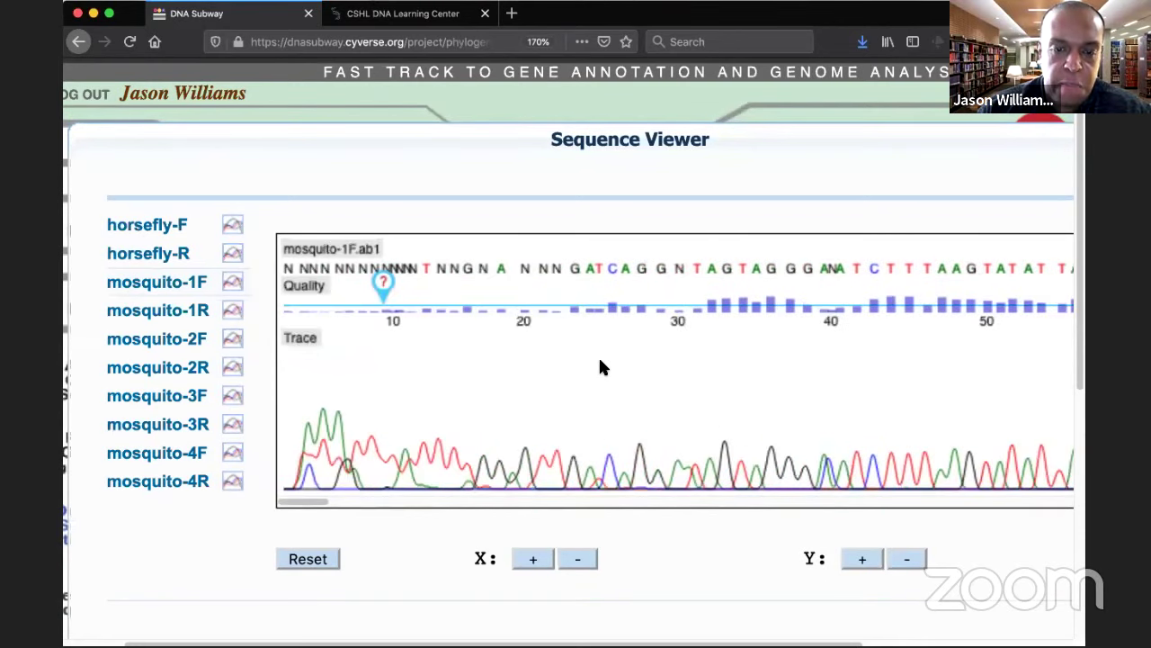
scroll(601, 367, "left", 3)
scroll(603, 367, "left", 1)
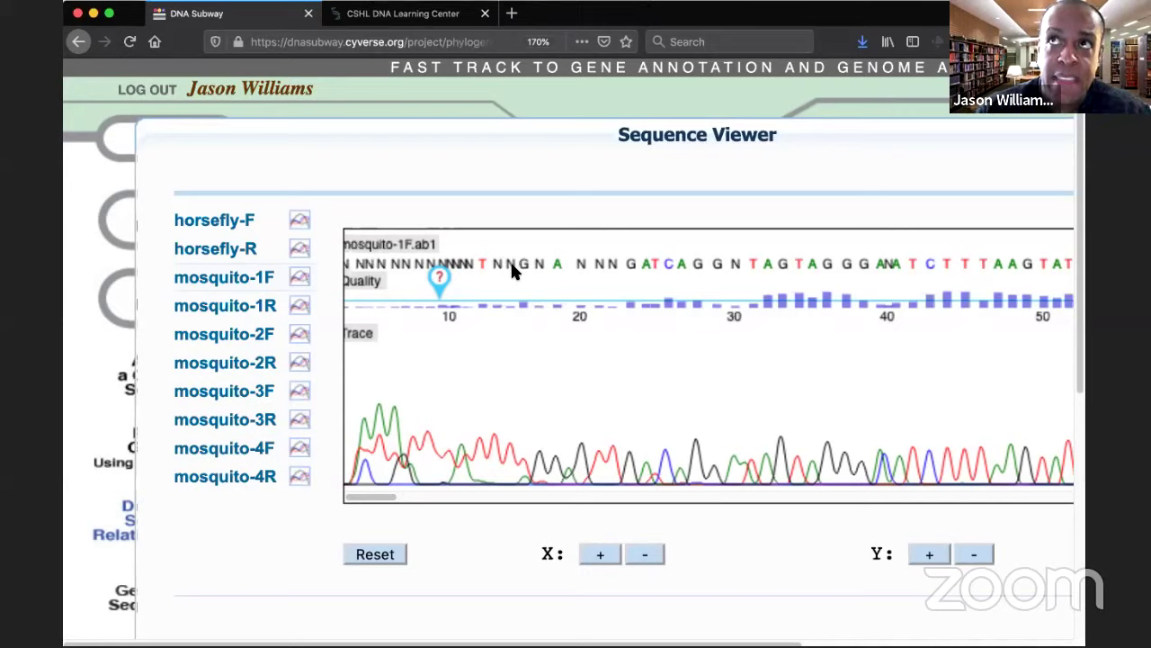
scroll(492, 281, "right", 1)
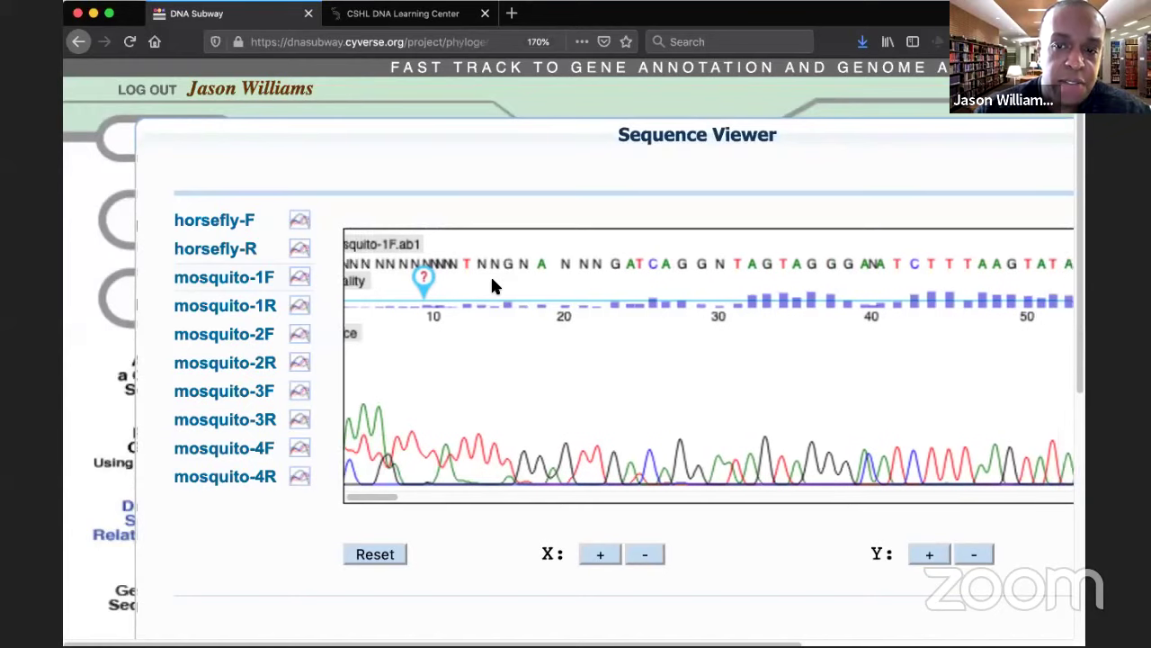
scroll(492, 286, "right", 10)
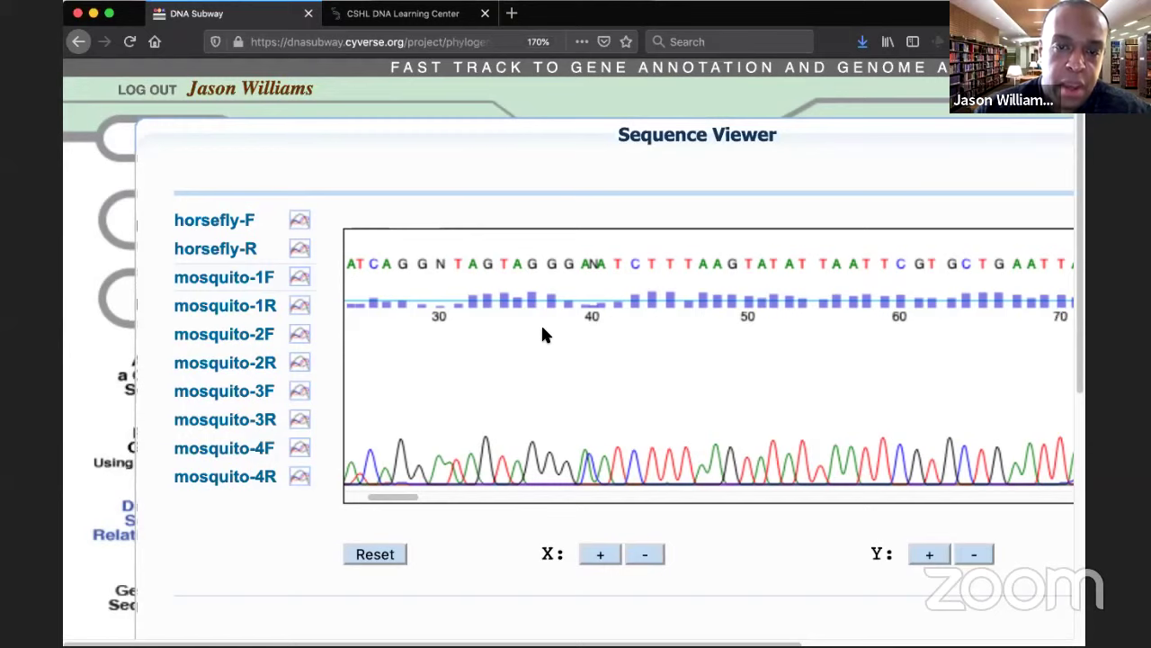
scroll(542, 334, "right", 3)
scroll(542, 334, "right", 10)
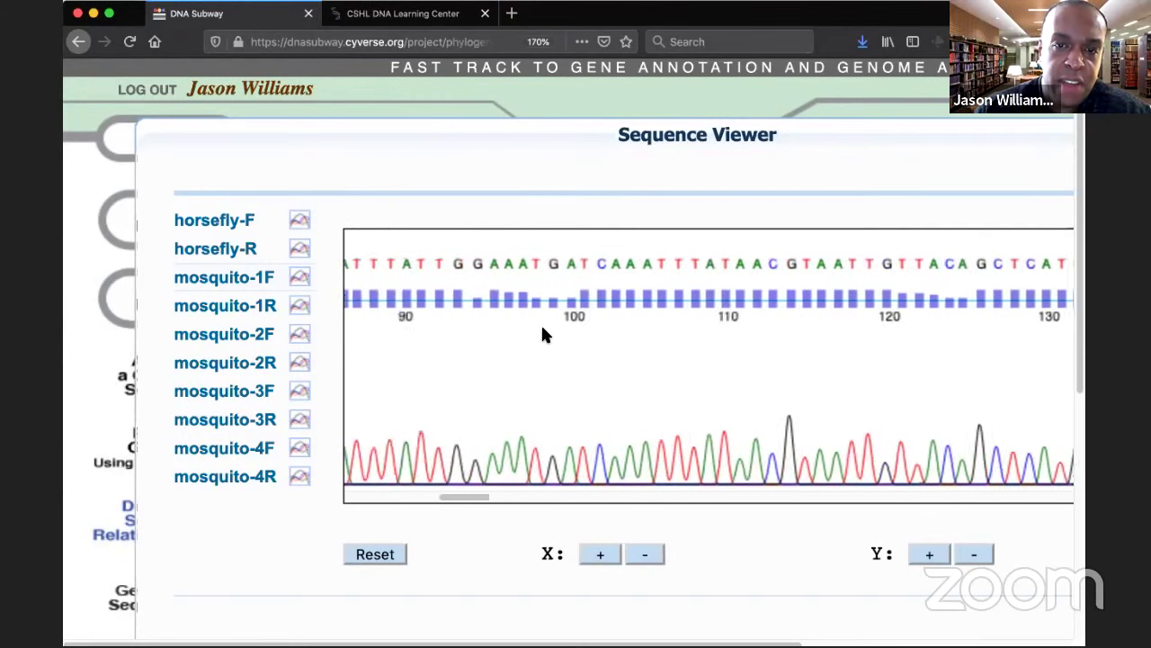
scroll(540, 323, "right", 5)
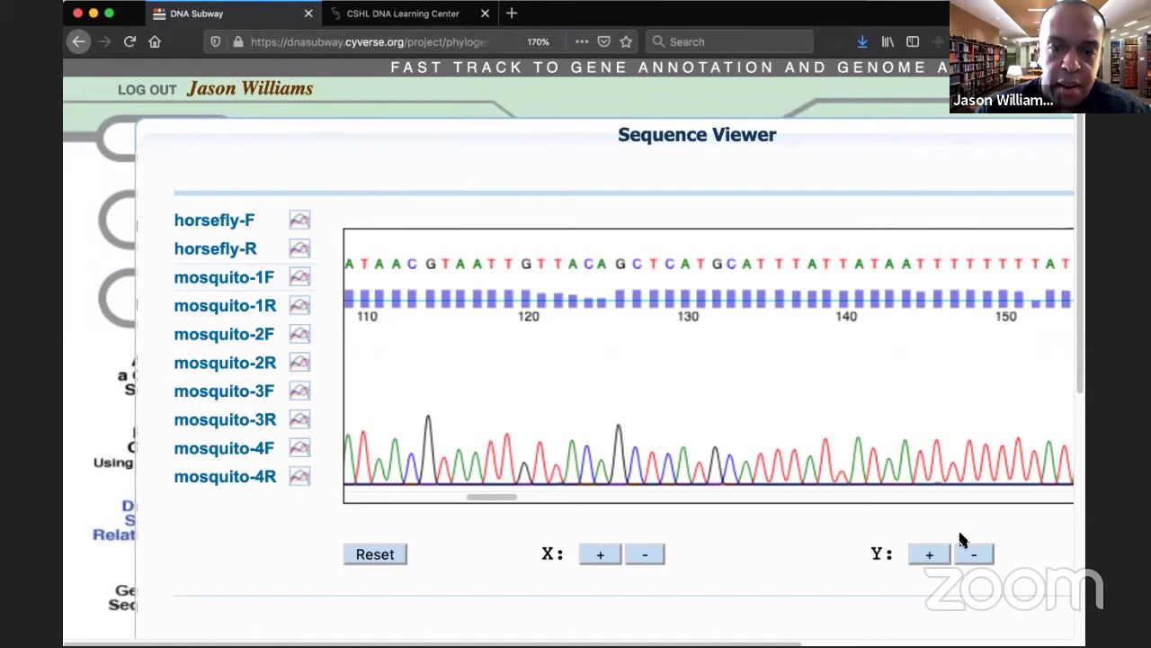
Step: Return to the PowerPoint slideshow and advance from the Chromatogram slide to the Phred scores slide
key("super+Tab")
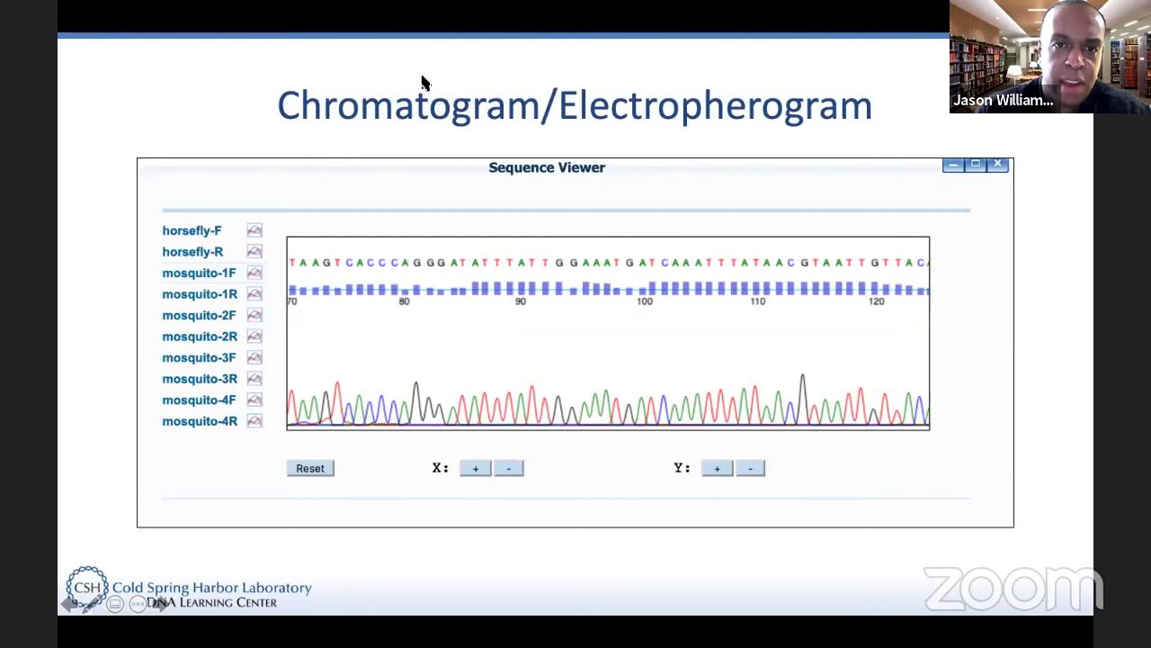
key("Right")
key("Left")
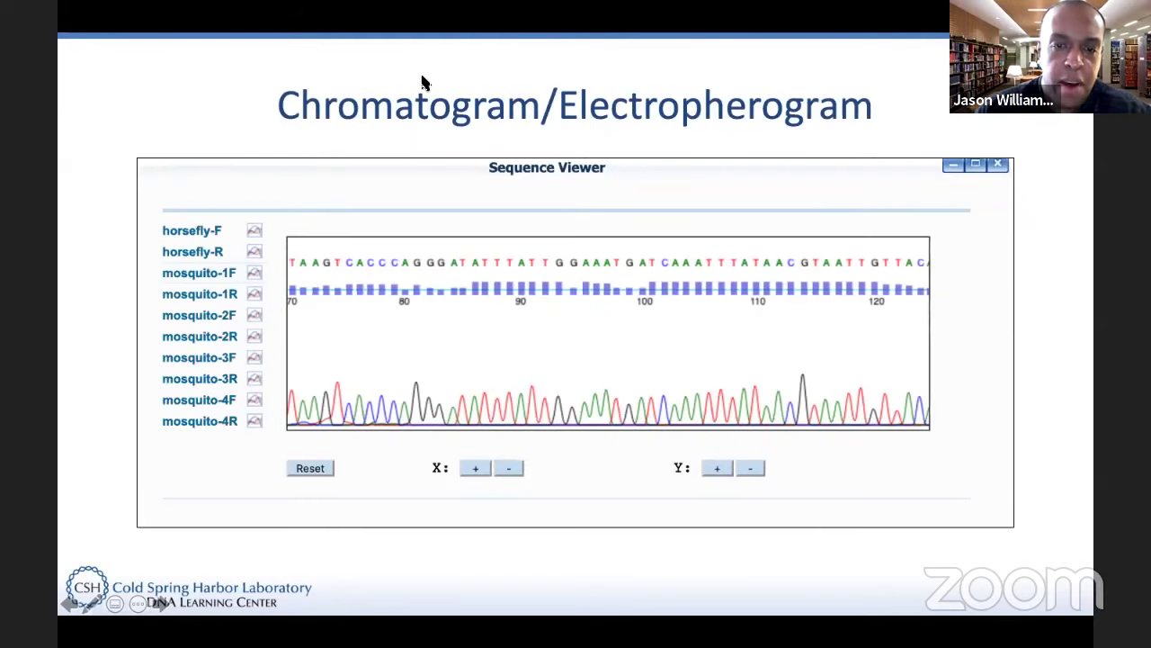
key("Right")
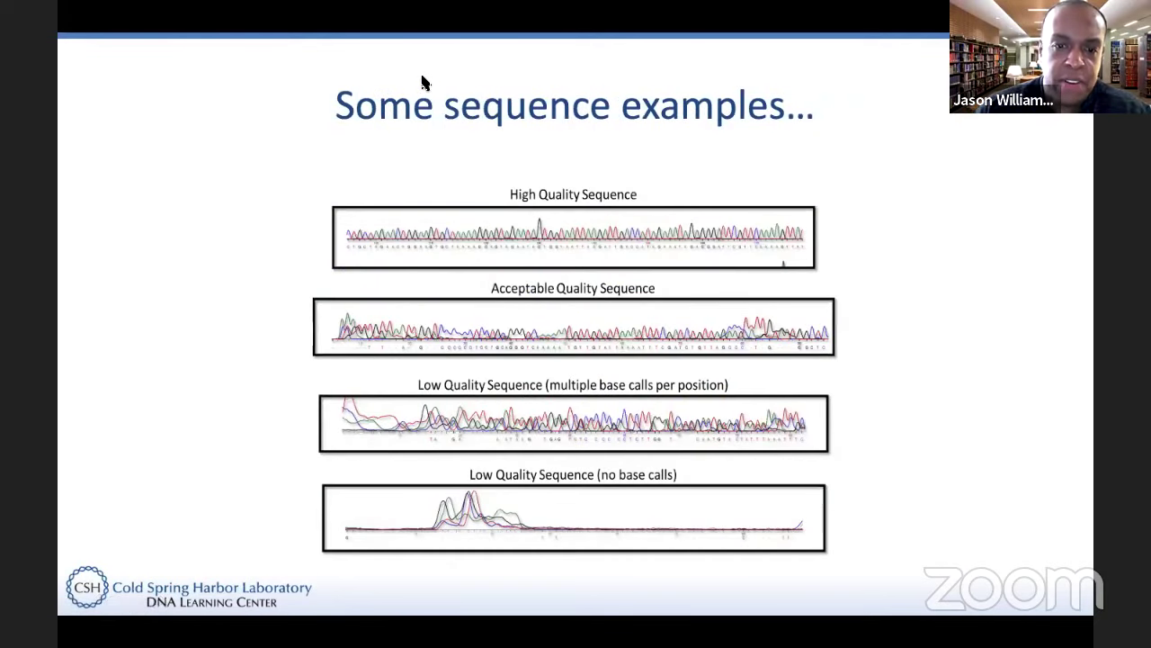
key("Right")
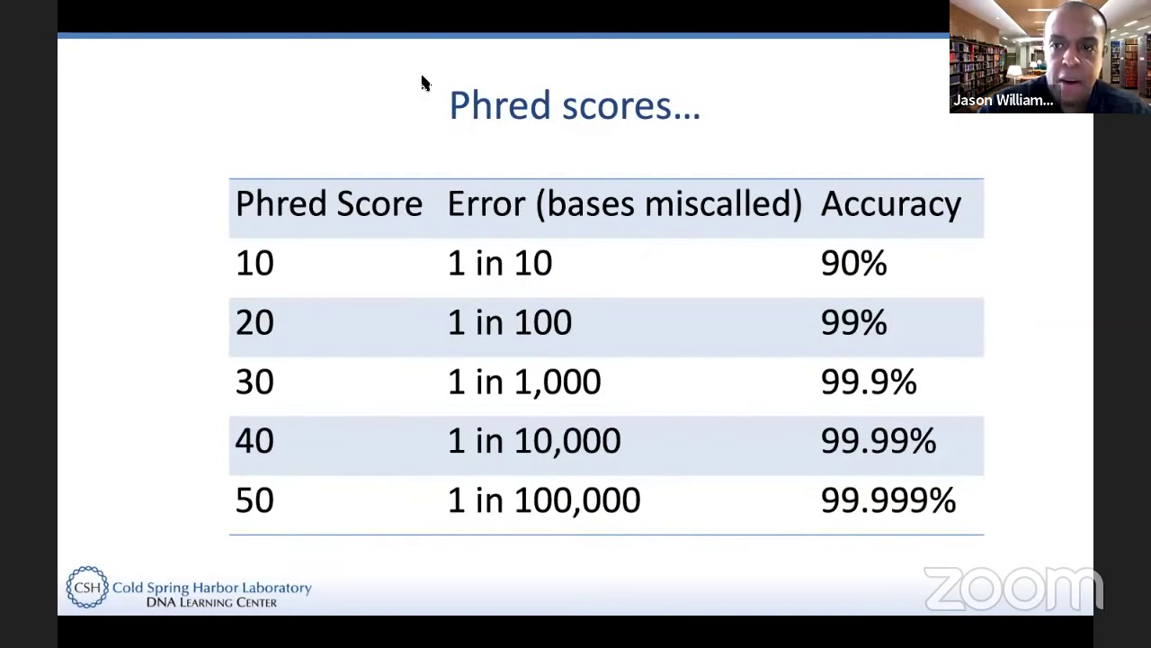
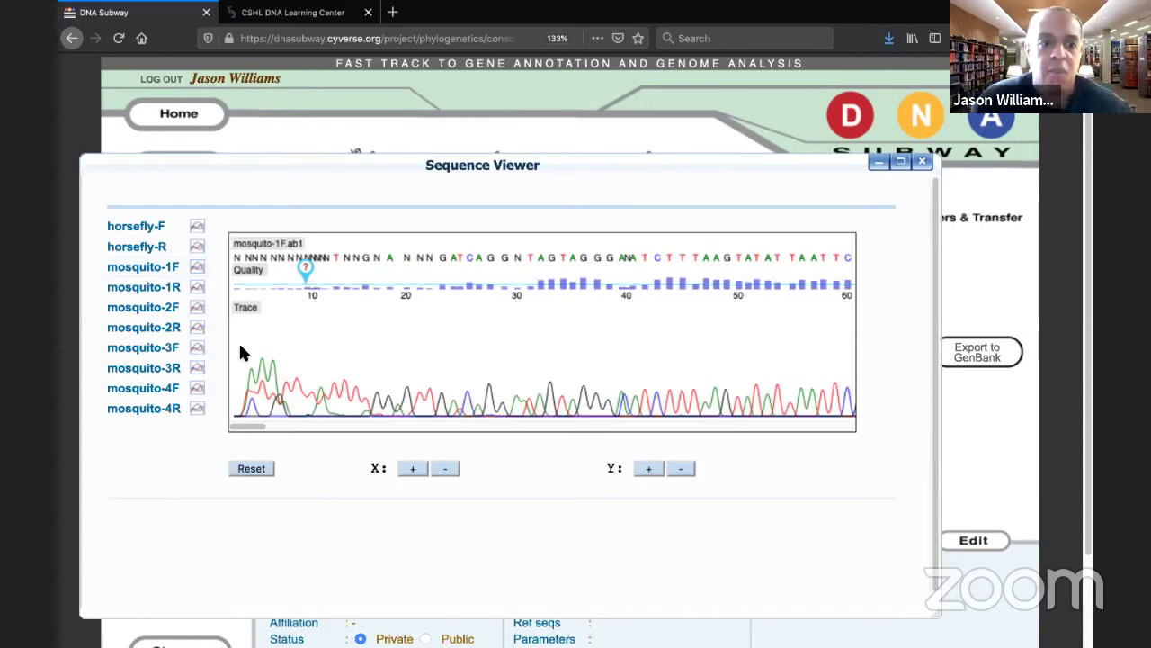
Step: View the mosquito-1R trace, then run the Sequence Trimmer on all sequences
left_click(146, 288)
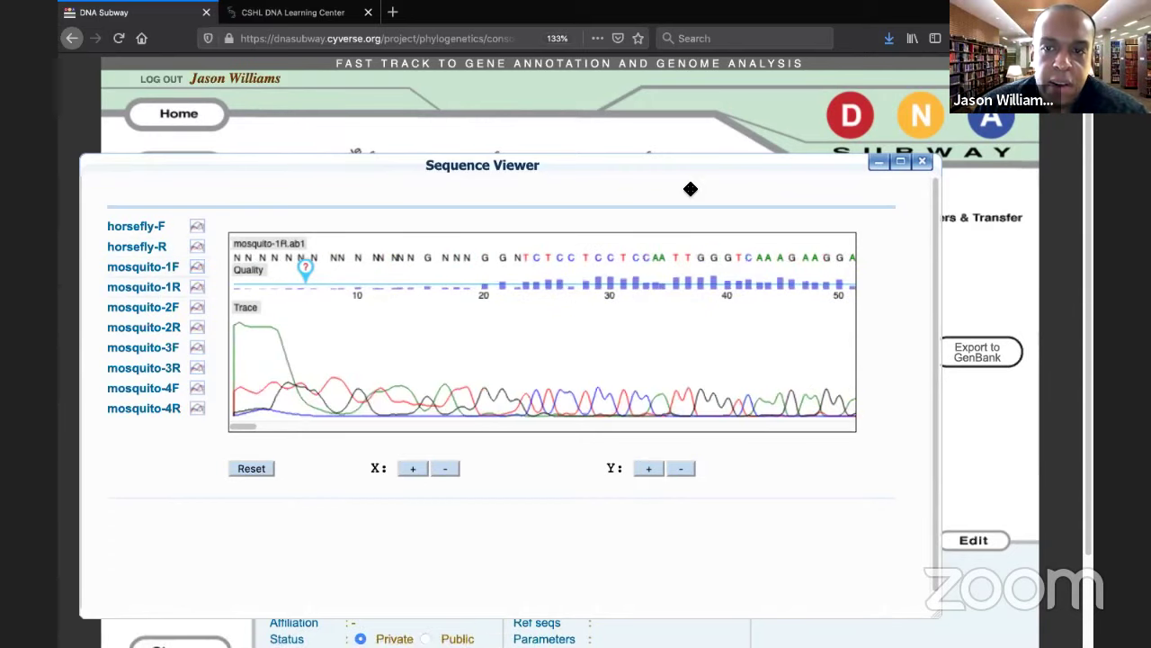
left_click_drag(788, 166, 820, 307)
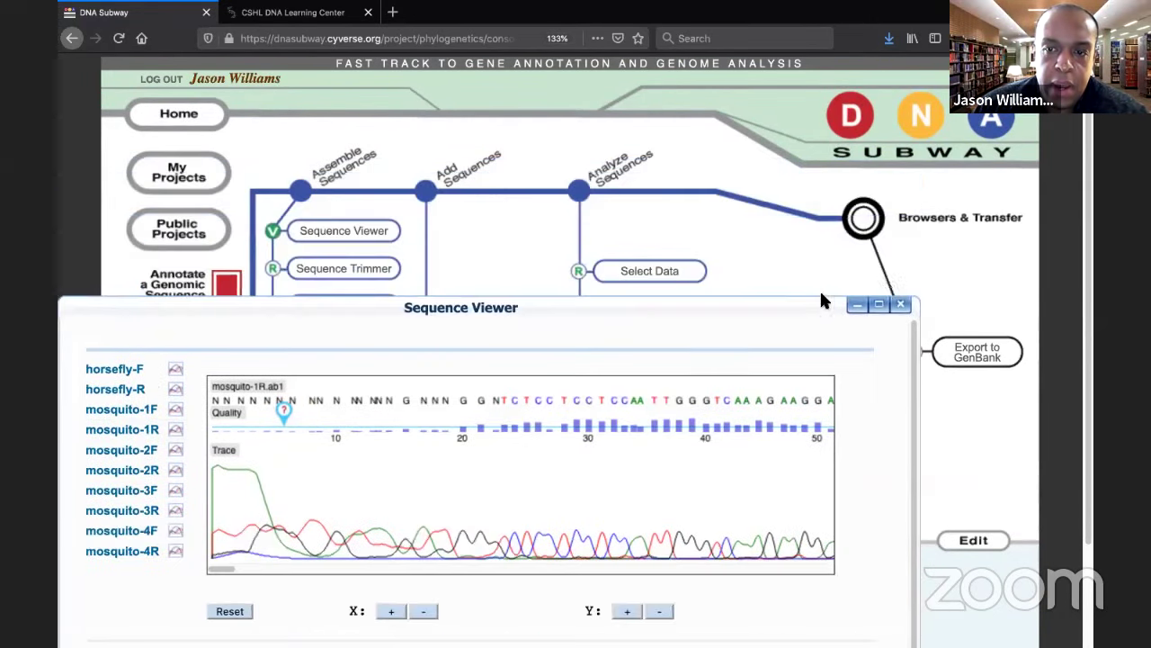
left_click(903, 306)
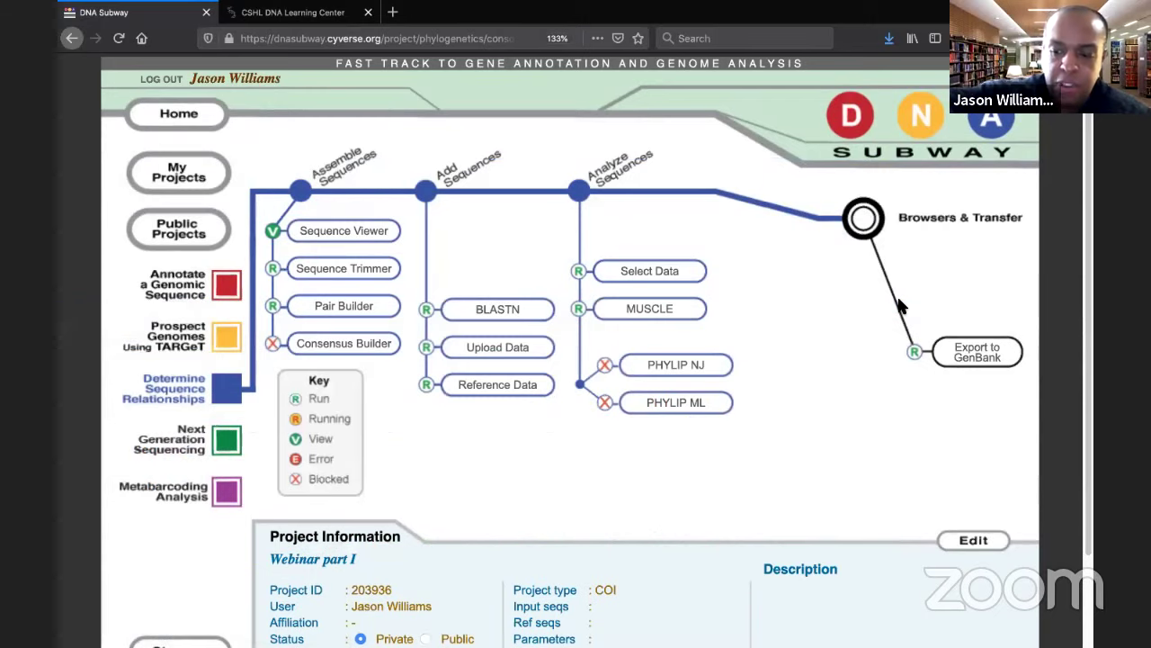
left_click(387, 274)
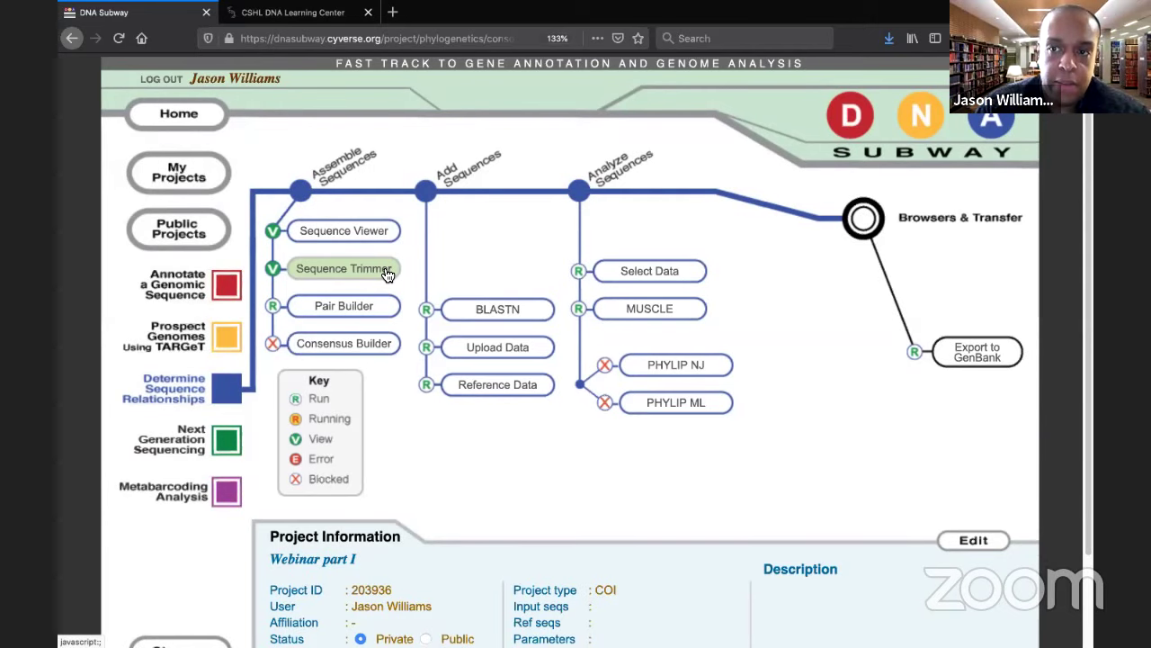
left_click(387, 274)
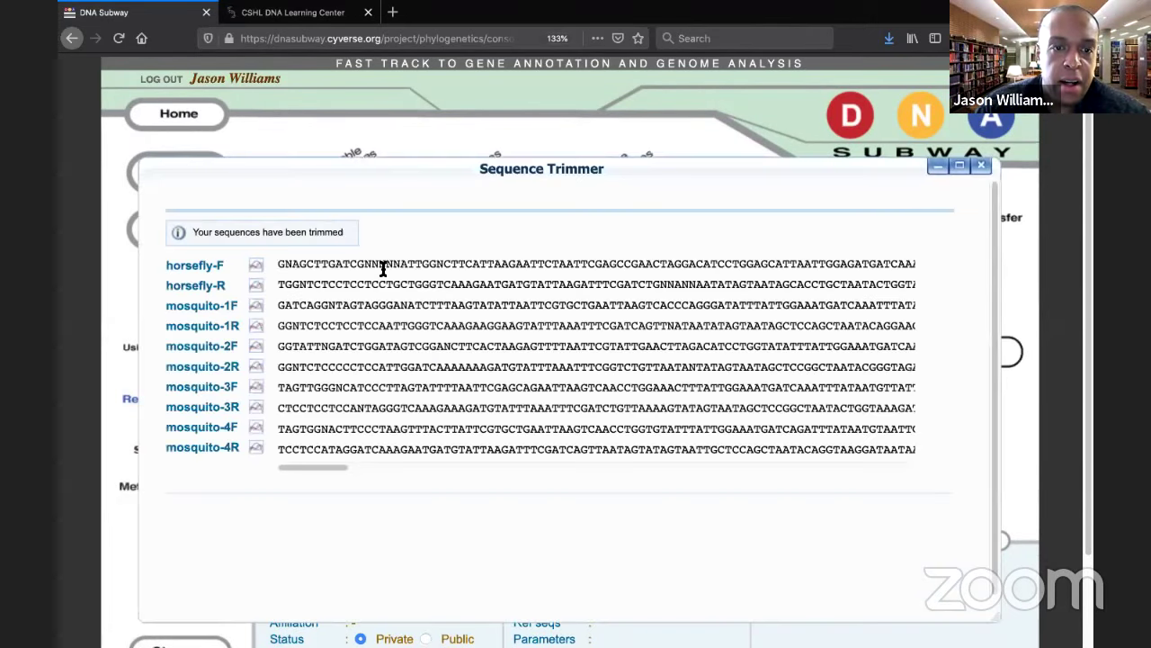
left_click_drag(317, 471, 231, 423)
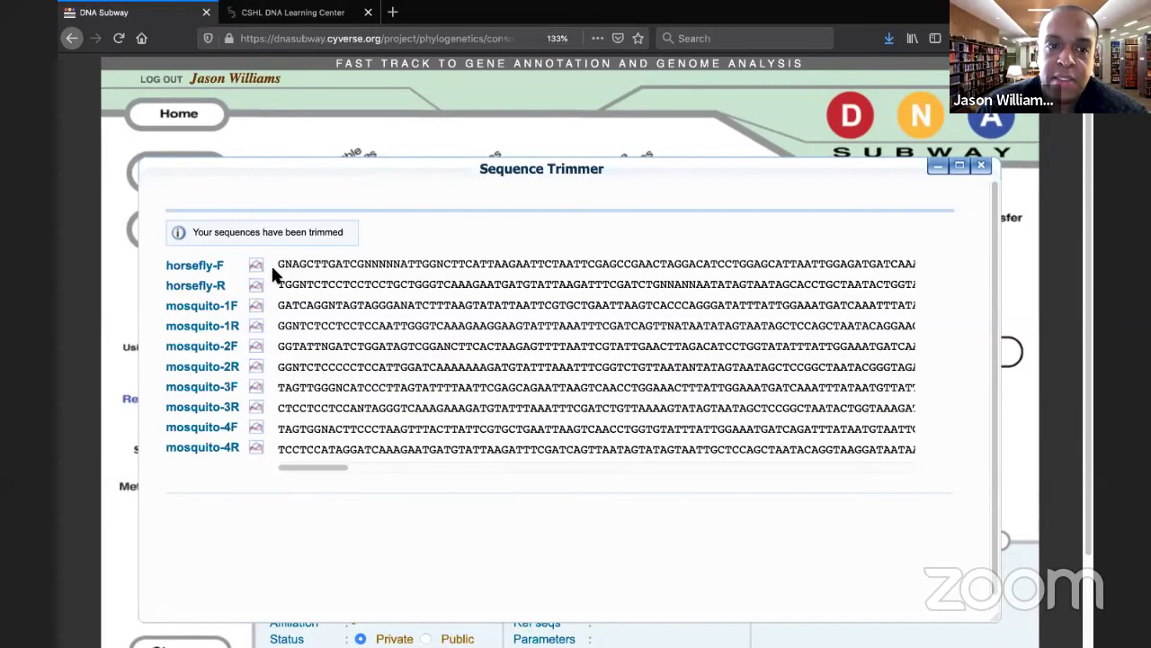
left_click(228, 369)
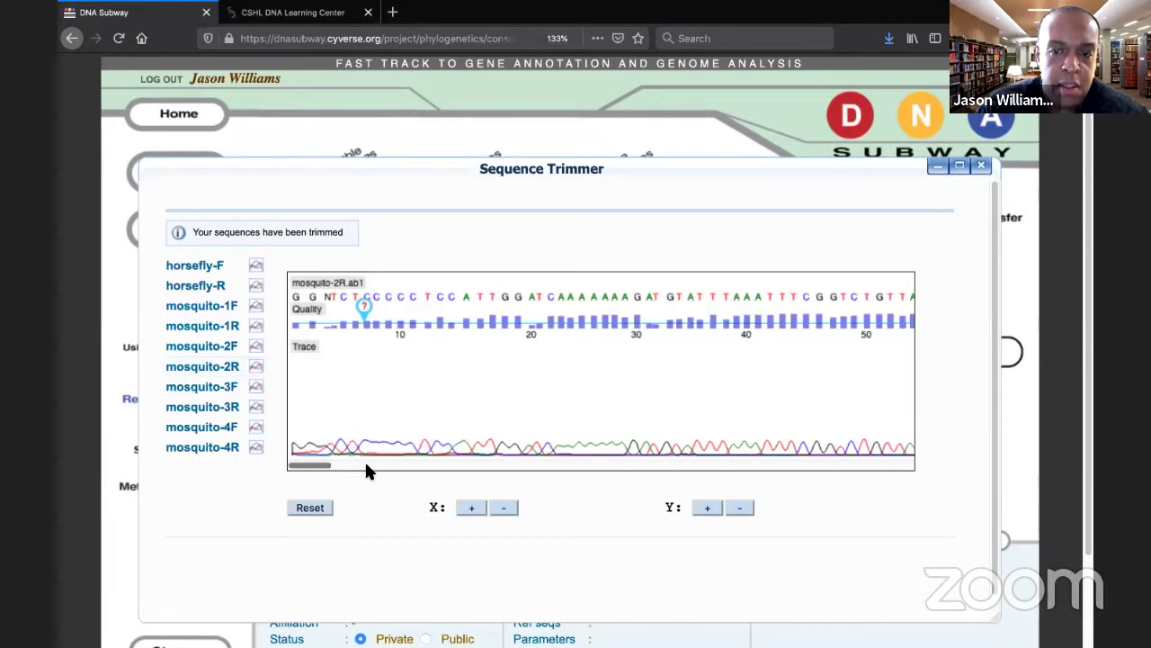
left_click_drag(367, 466, 920, 483)
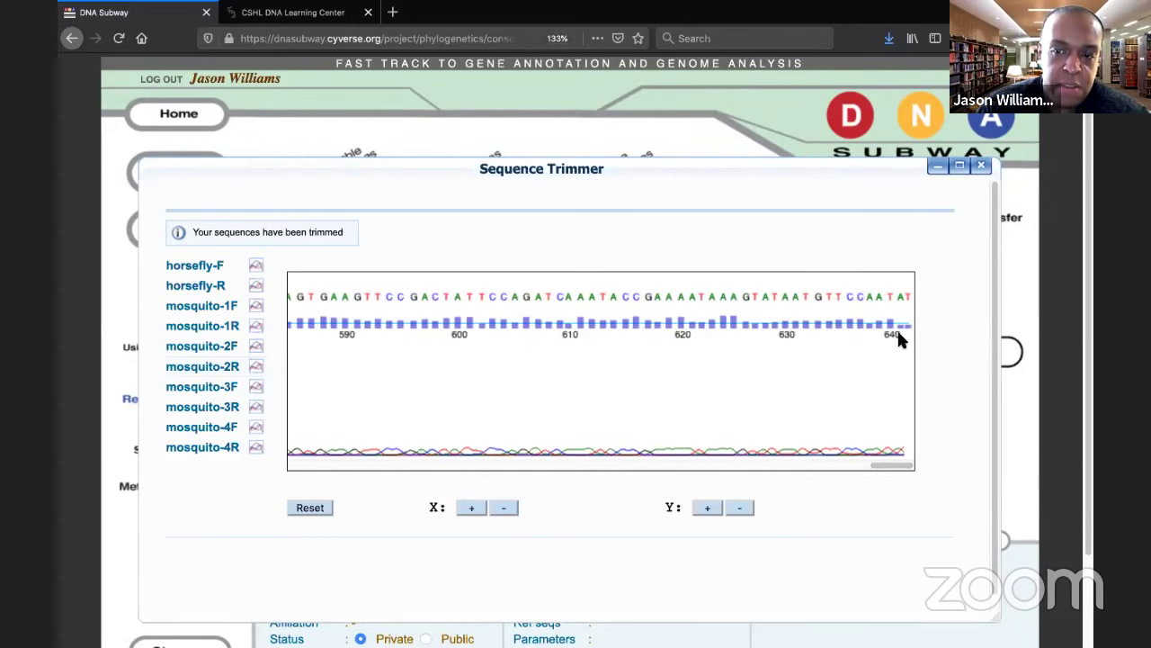
left_click(472, 508)
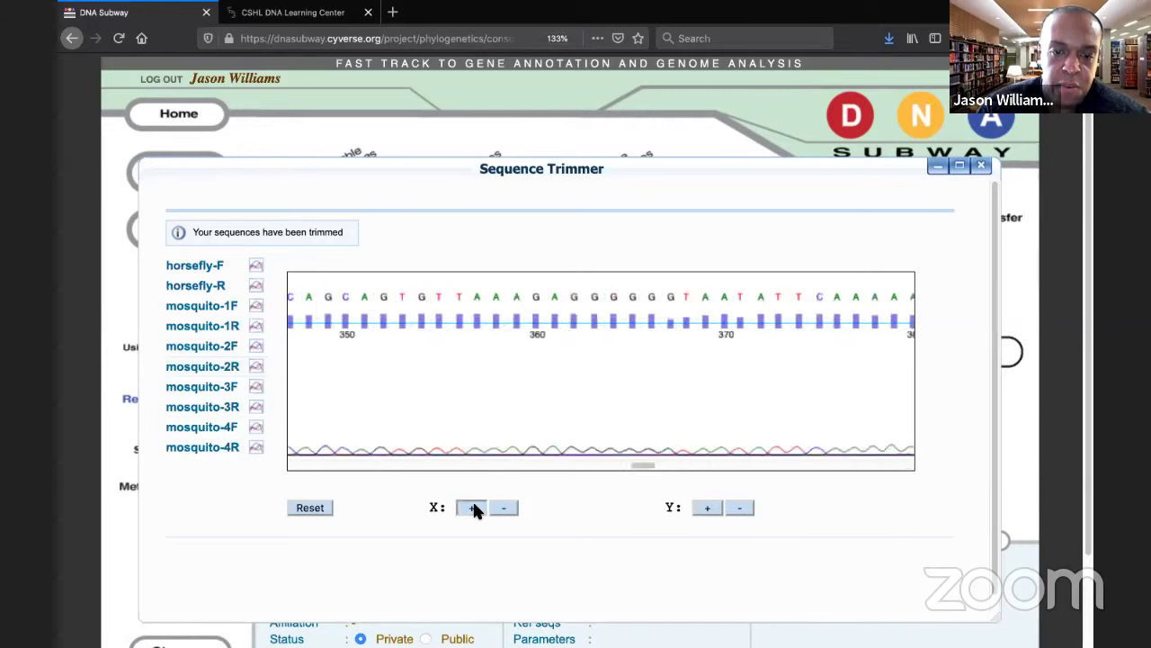
left_click(708, 508)
left_click(708, 508)
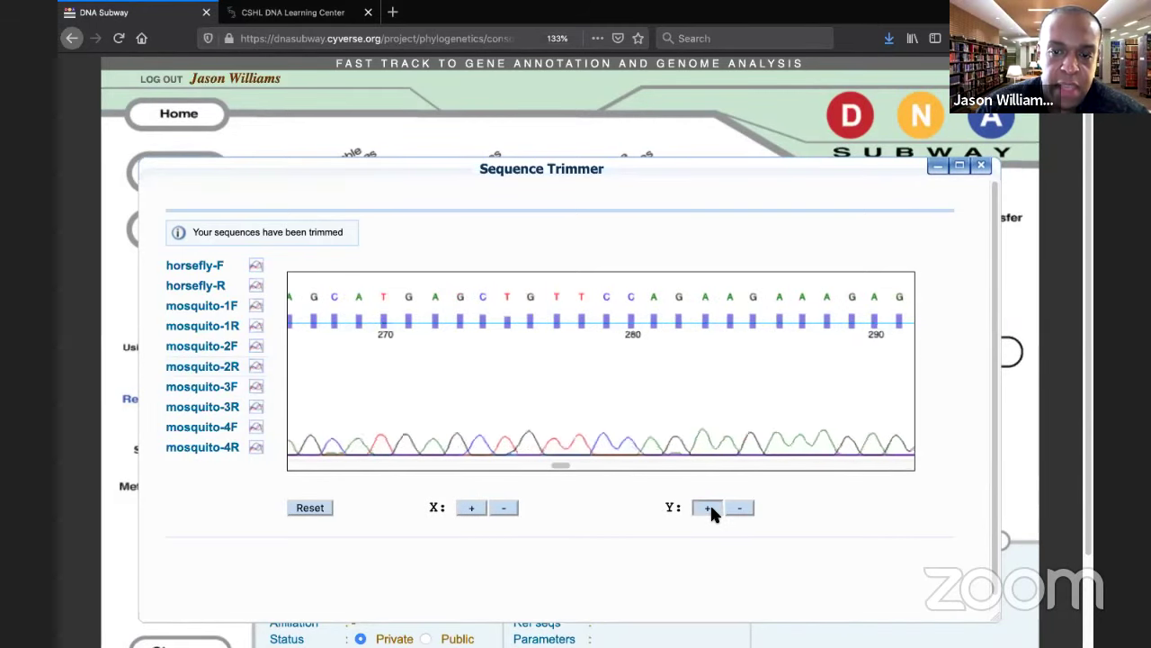
left_click(708, 509)
left_click(707, 508)
left_click_drag(567, 466, 919, 467)
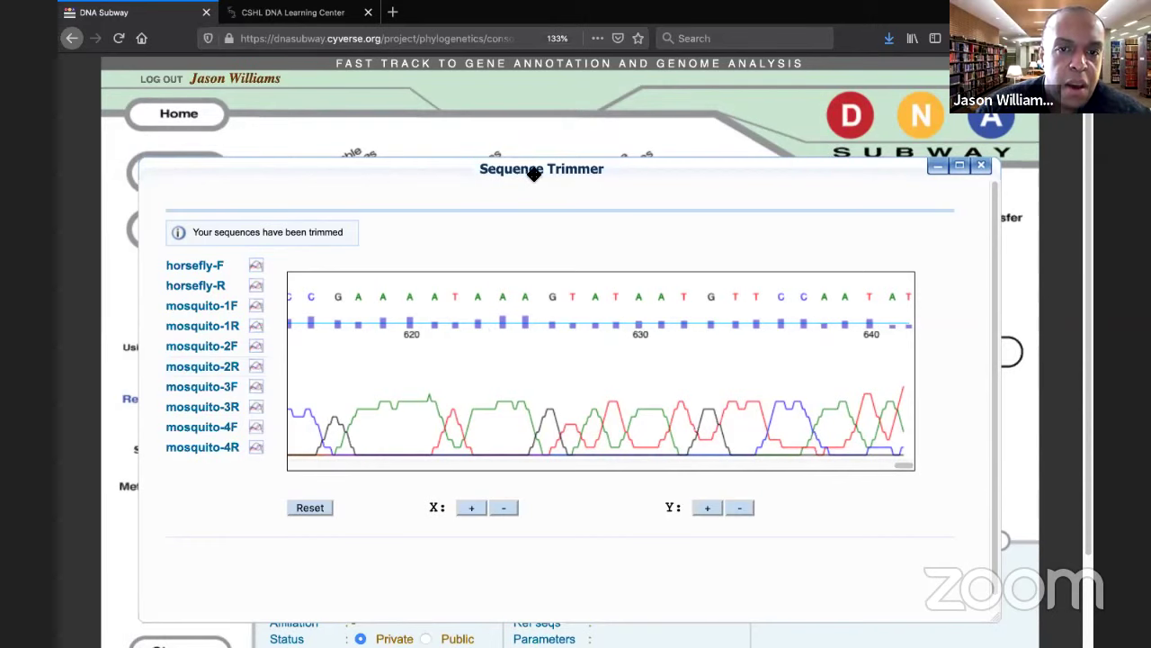
left_click_drag(551, 171, 453, 188)
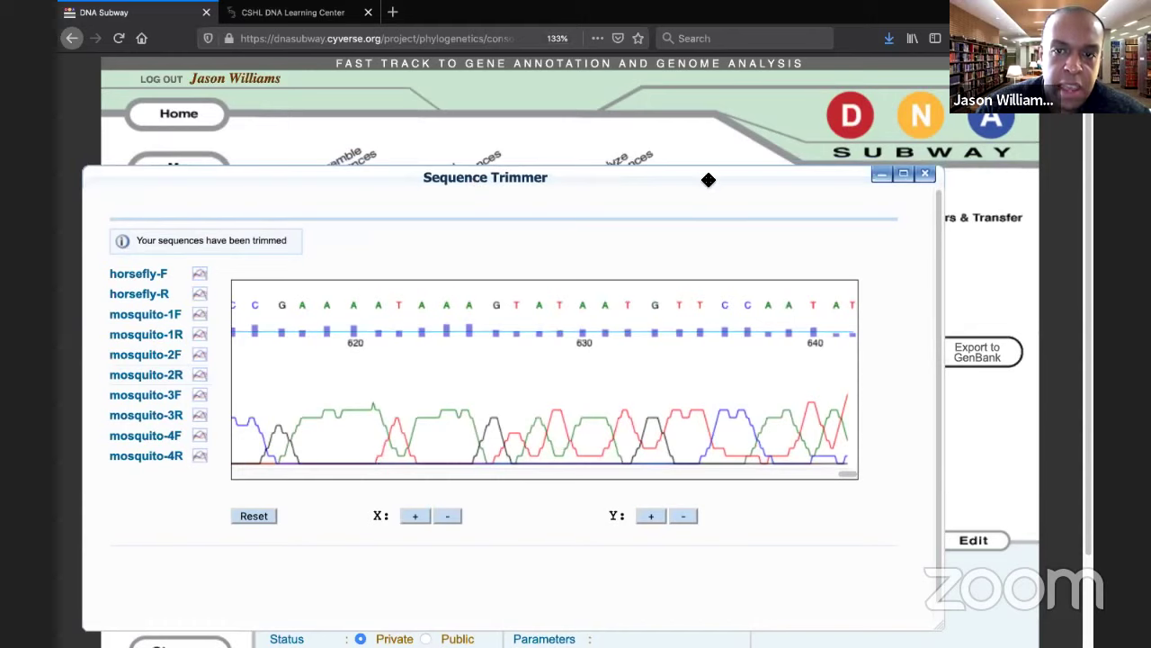
left_click_drag(710, 177, 685, 263)
left_click(905, 260)
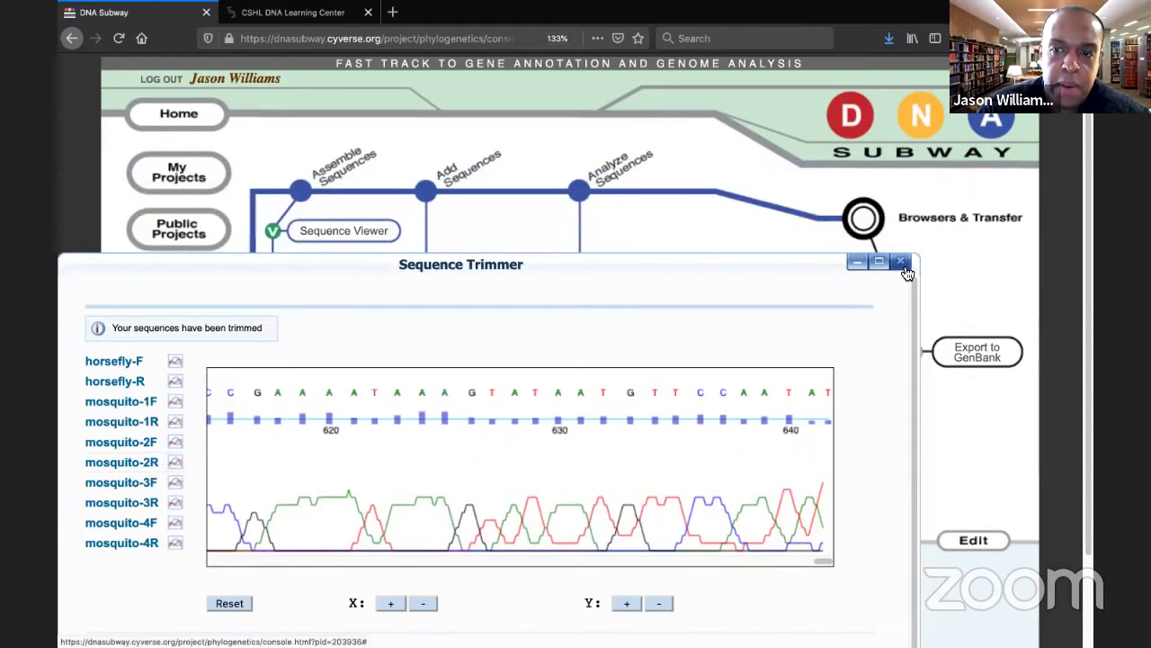
left_click(373, 279)
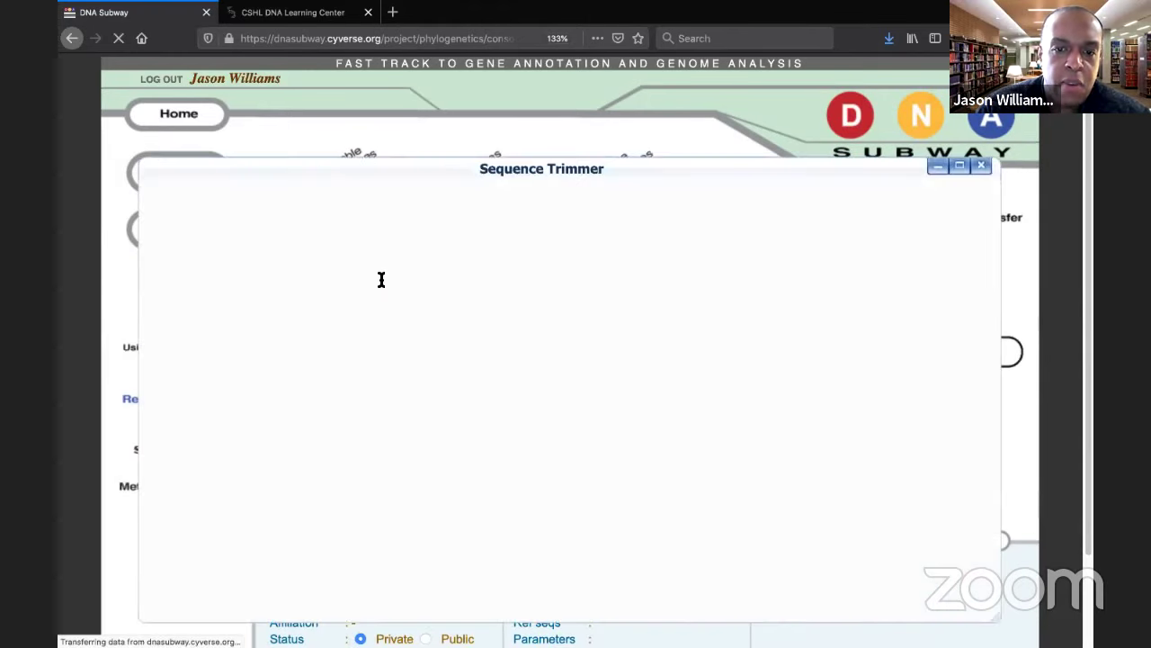
scroll(431, 324, "right", 10)
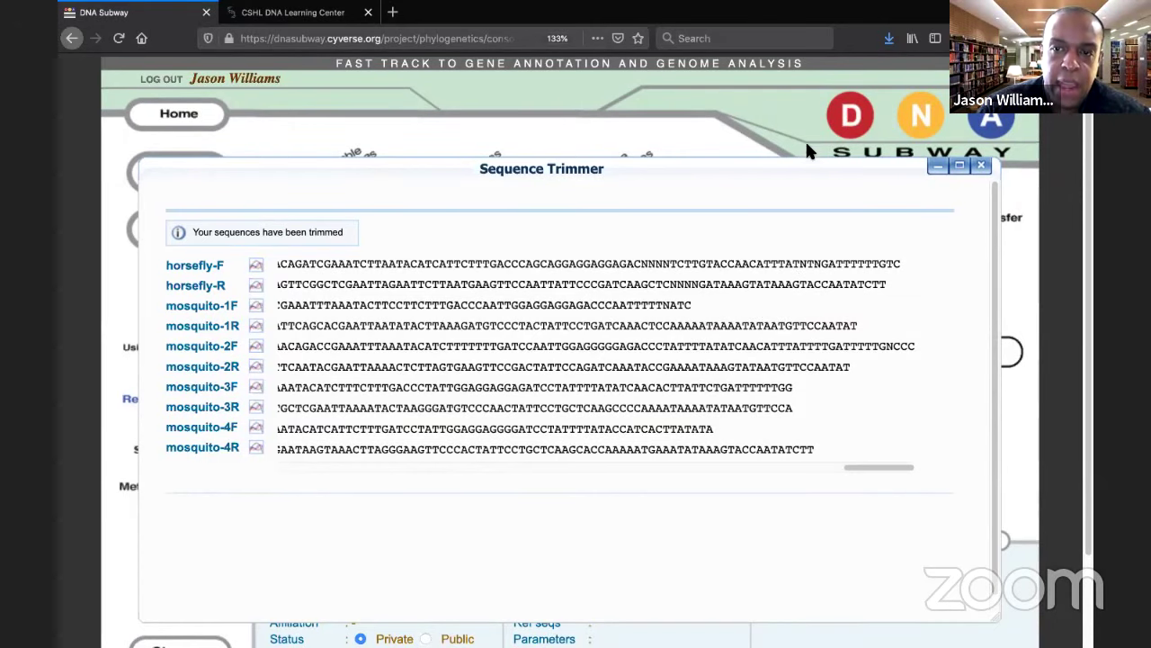
left_click_drag(817, 165, 631, 335)
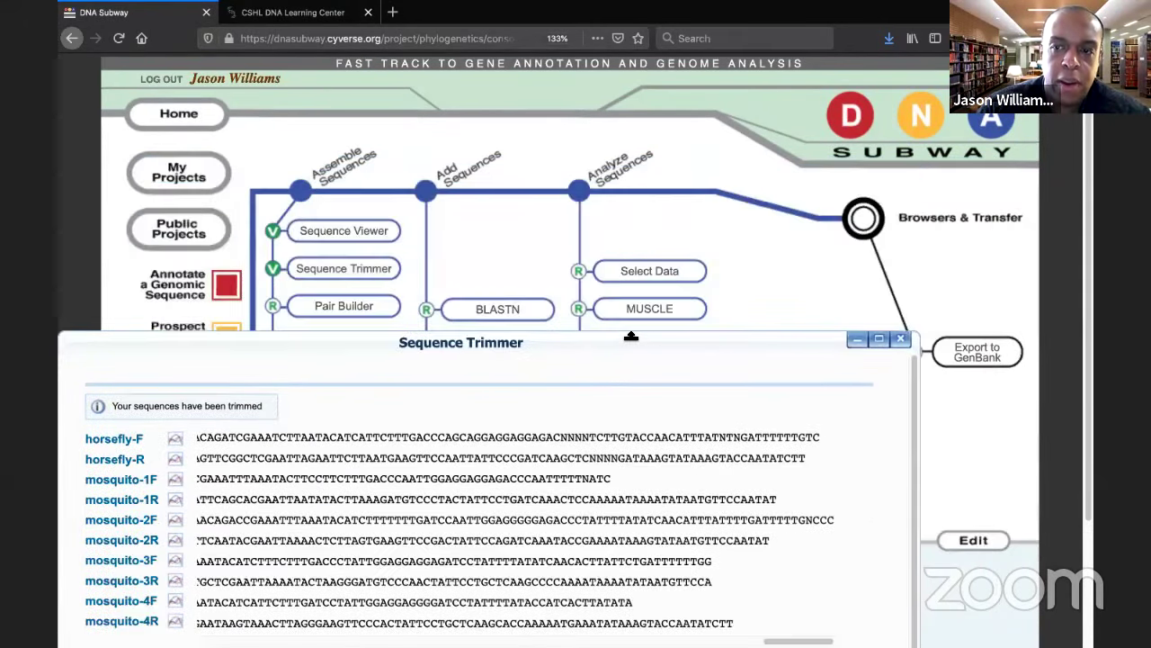
left_click(905, 341)
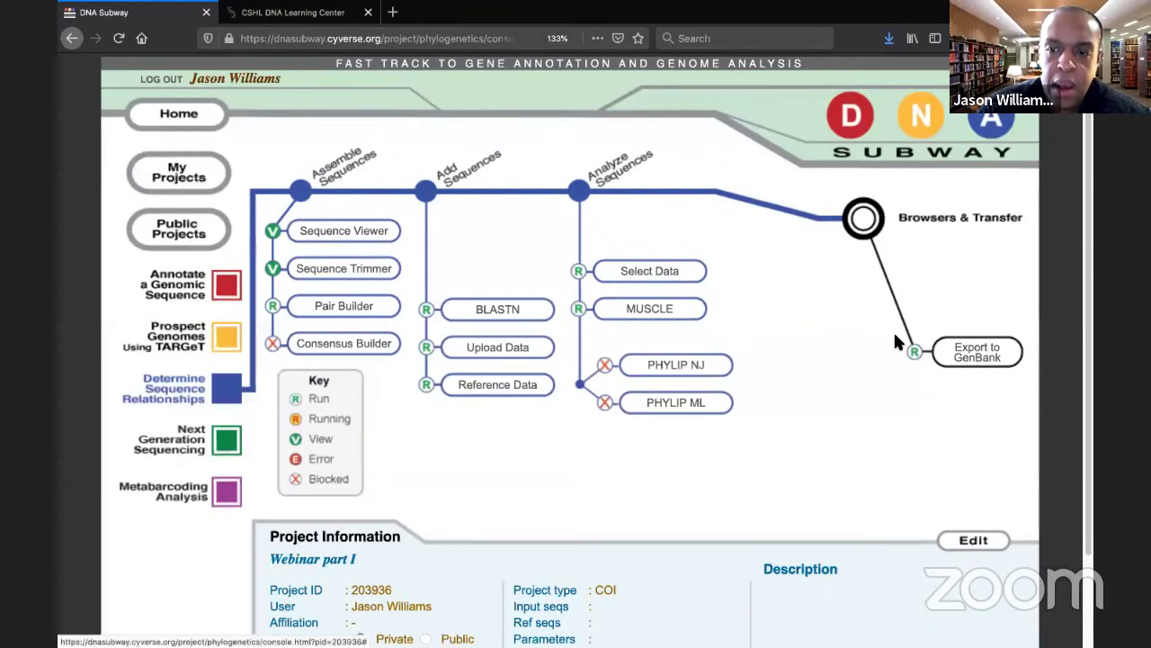
Step: In Pair Builder, reverse-complement horsefly-R and compare stretches of bases between the reads
left_click(365, 309)
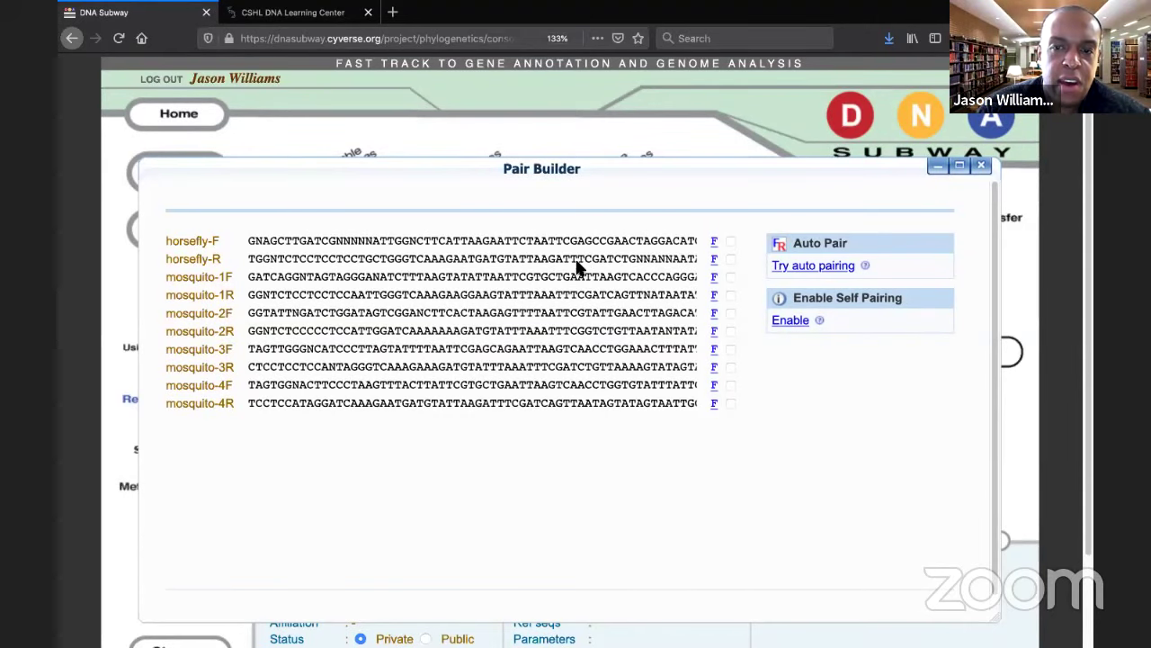
left_click(715, 260)
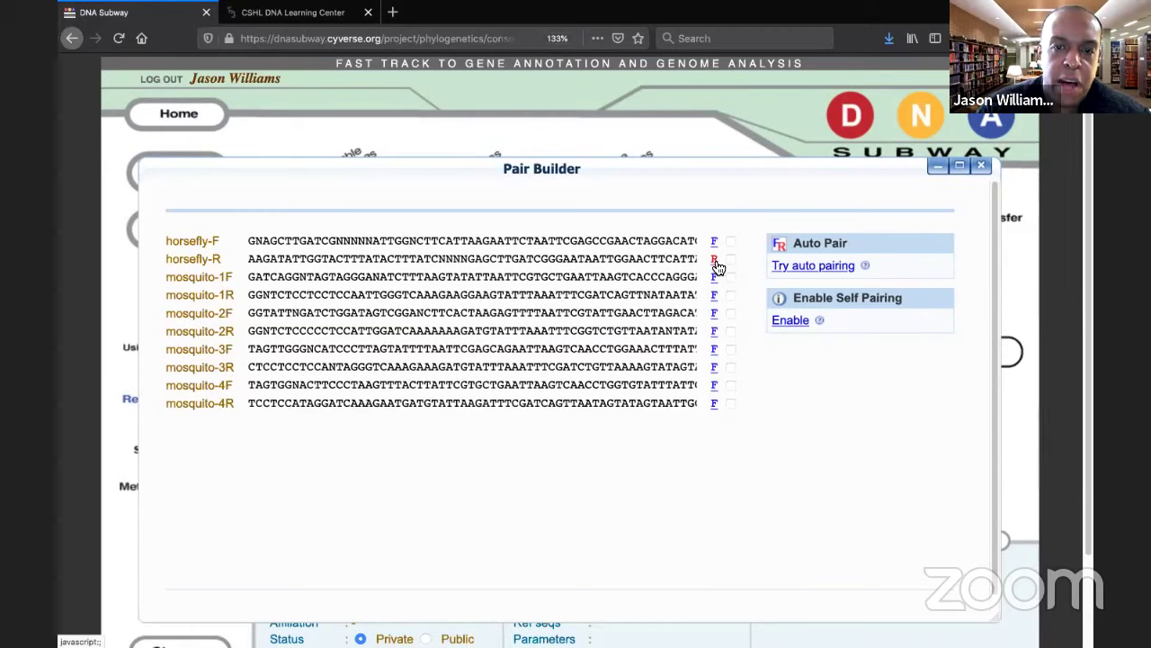
left_click(715, 261)
left_click(715, 260)
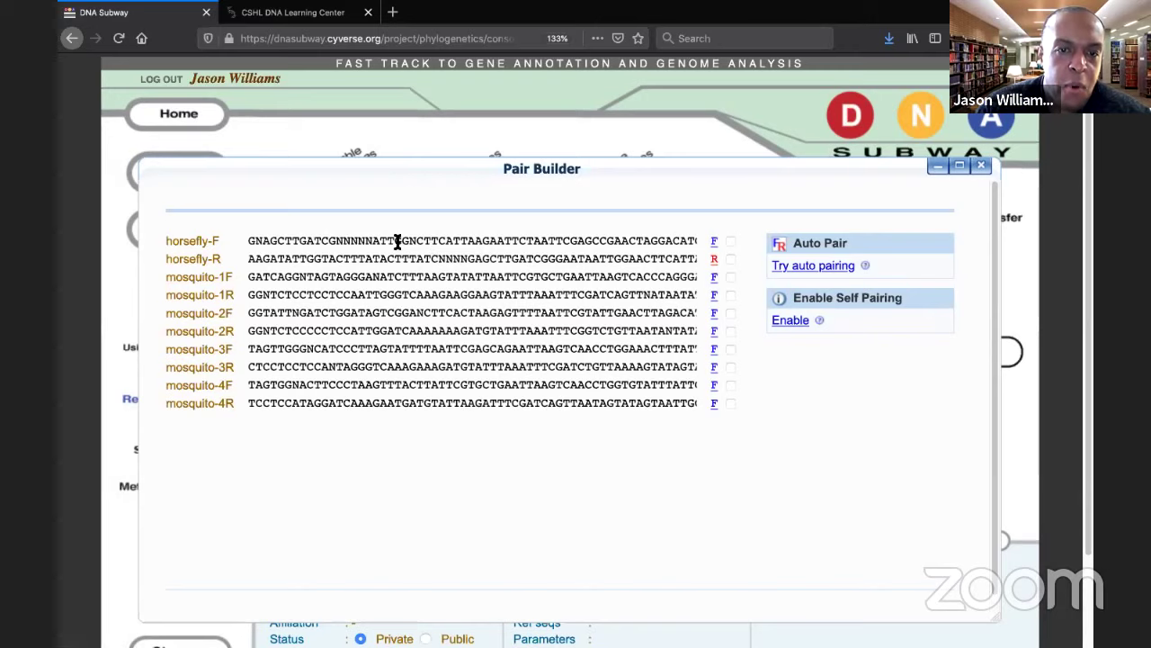
left_click_drag(397, 241, 666, 268)
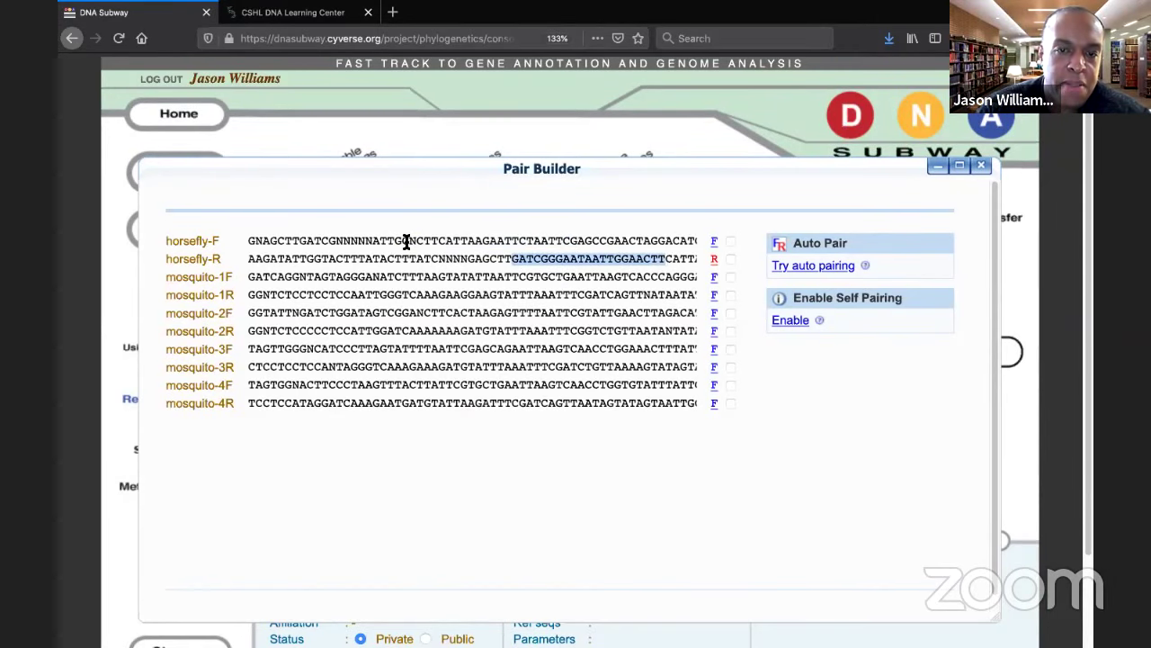
left_click_drag(402, 241, 676, 260)
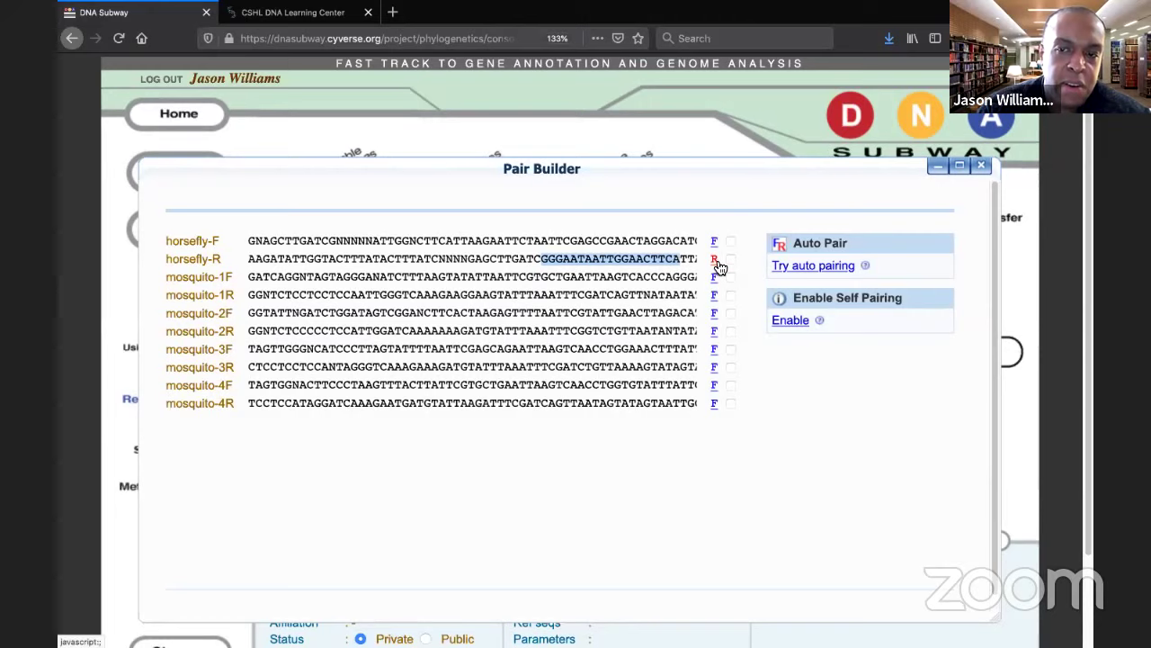
Step: Restore horsefly-R's orientation, auto-pair forward with reverse reads, and save the pairs
left_click(717, 261)
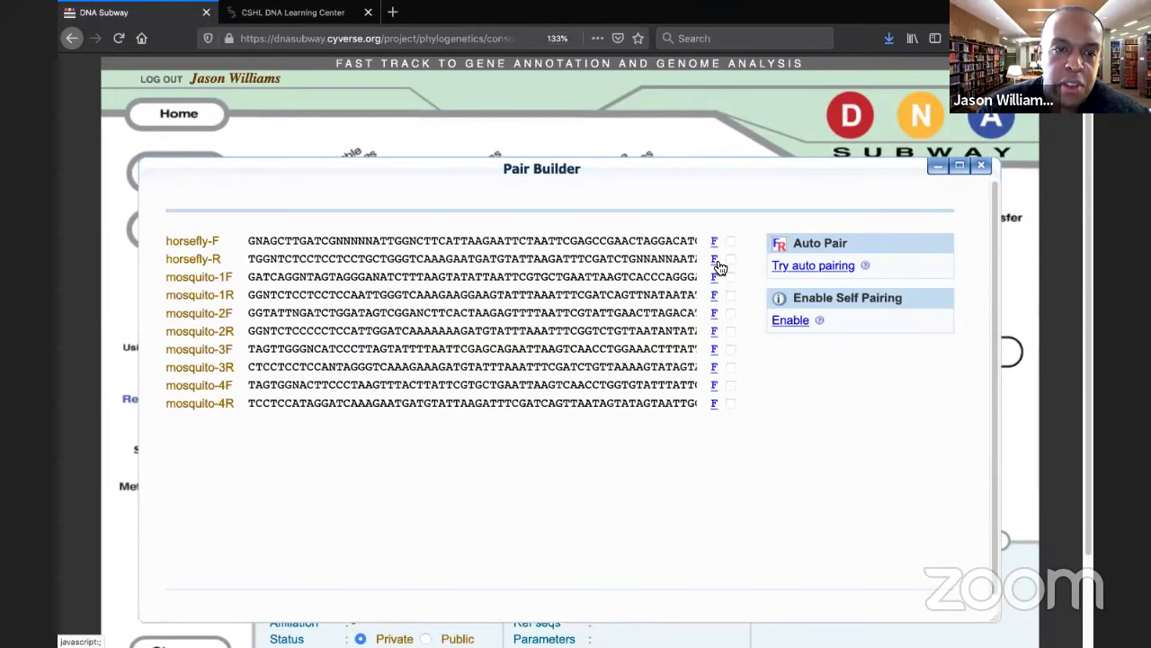
left_click(807, 266)
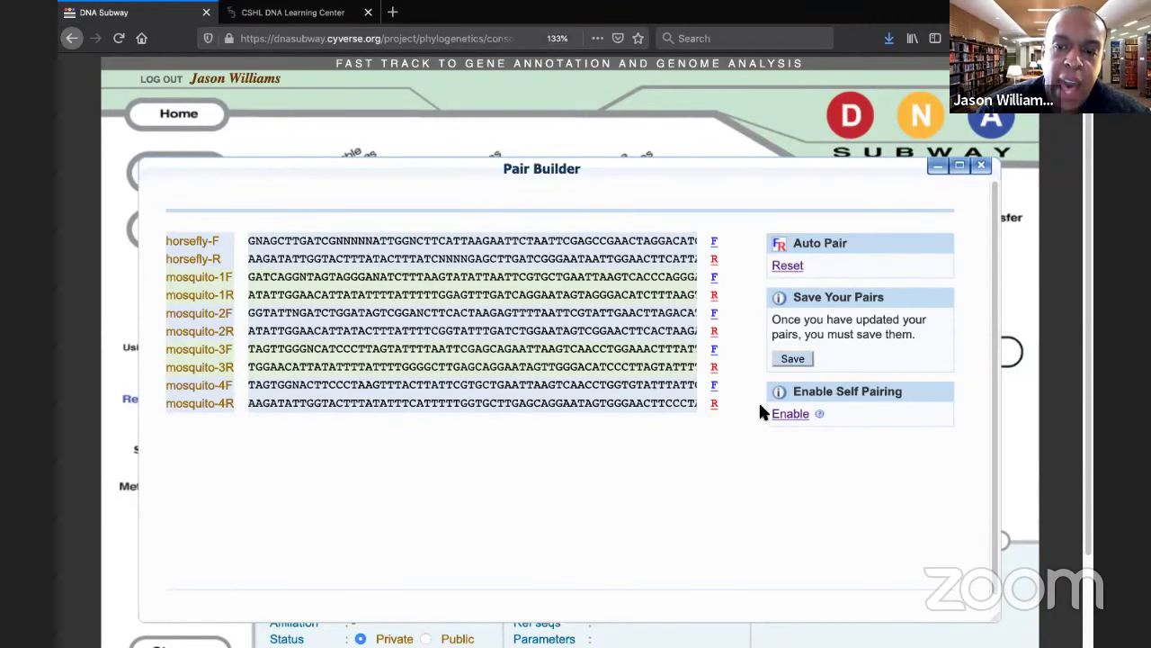
left_click(791, 360)
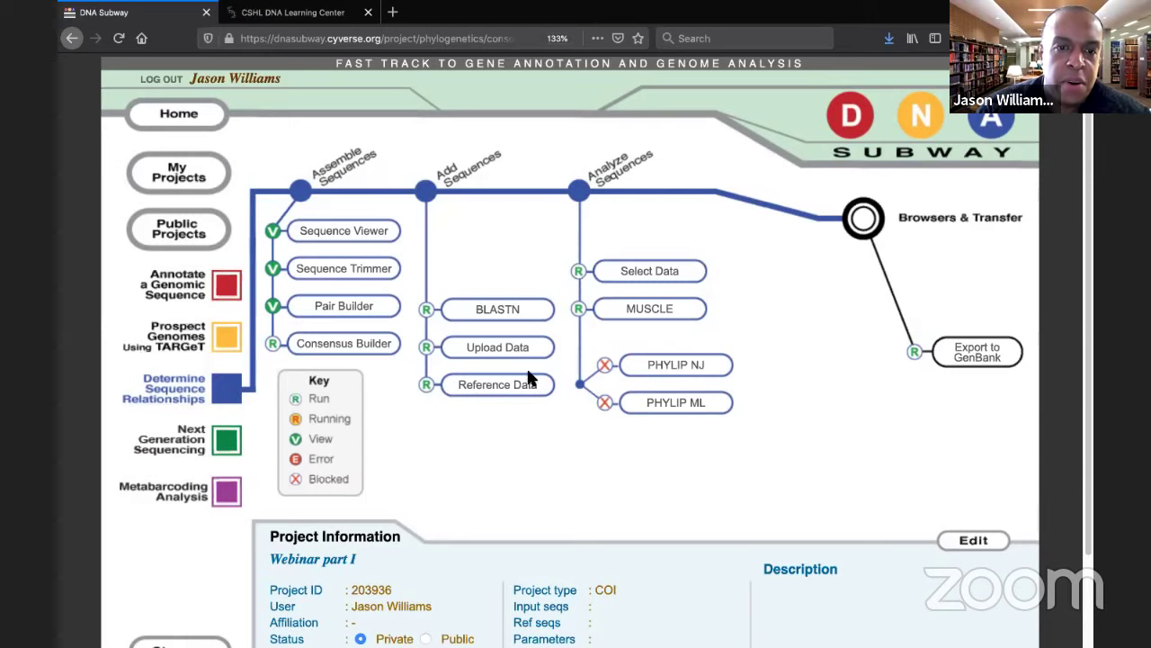
Step: Build consensus sequences, open the horsefly alignment at a fitting page zoom, and inspect the first base A
left_click(375, 350)
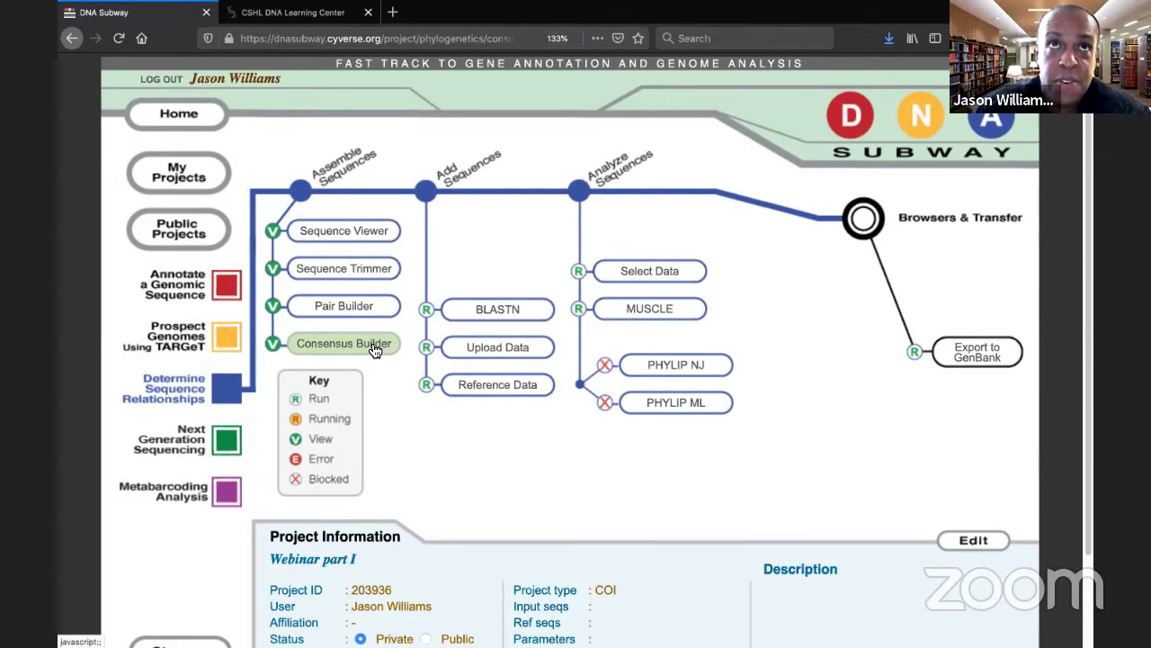
left_click(375, 350)
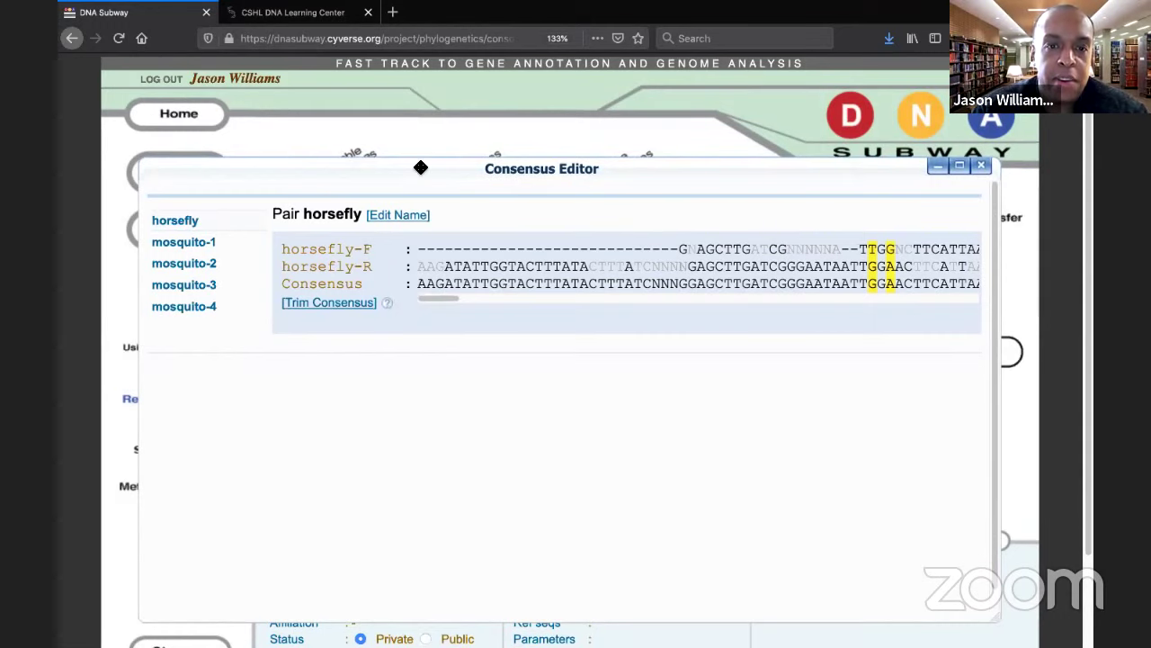
left_click_drag(419, 166, 391, 160)
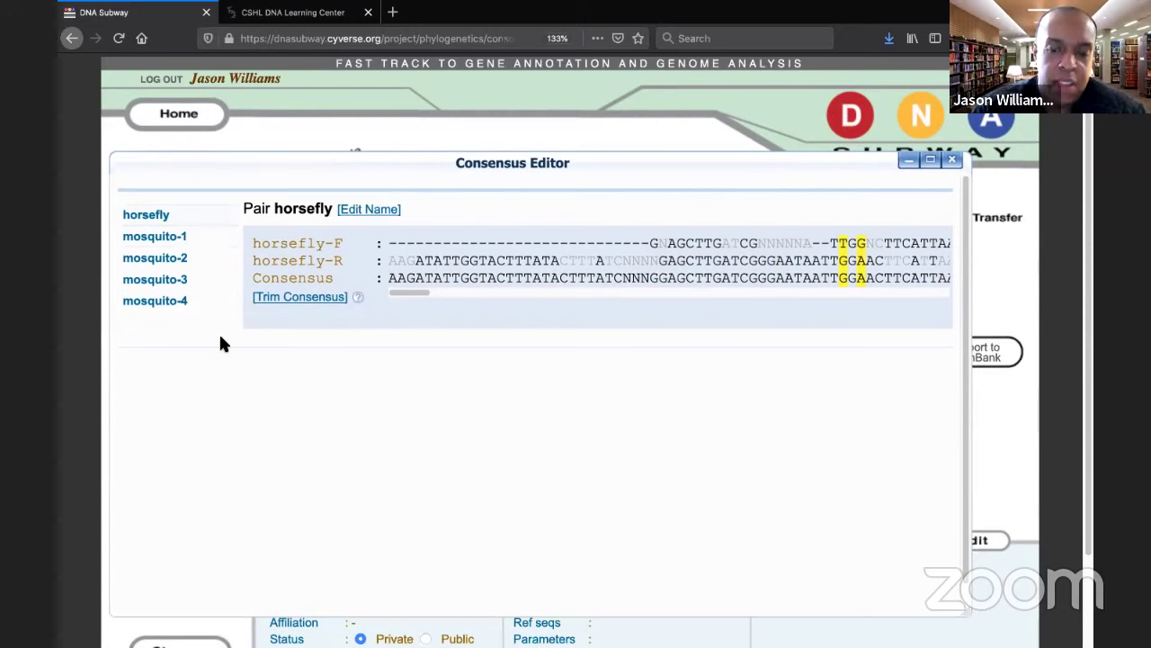
key("ctrl+plus")
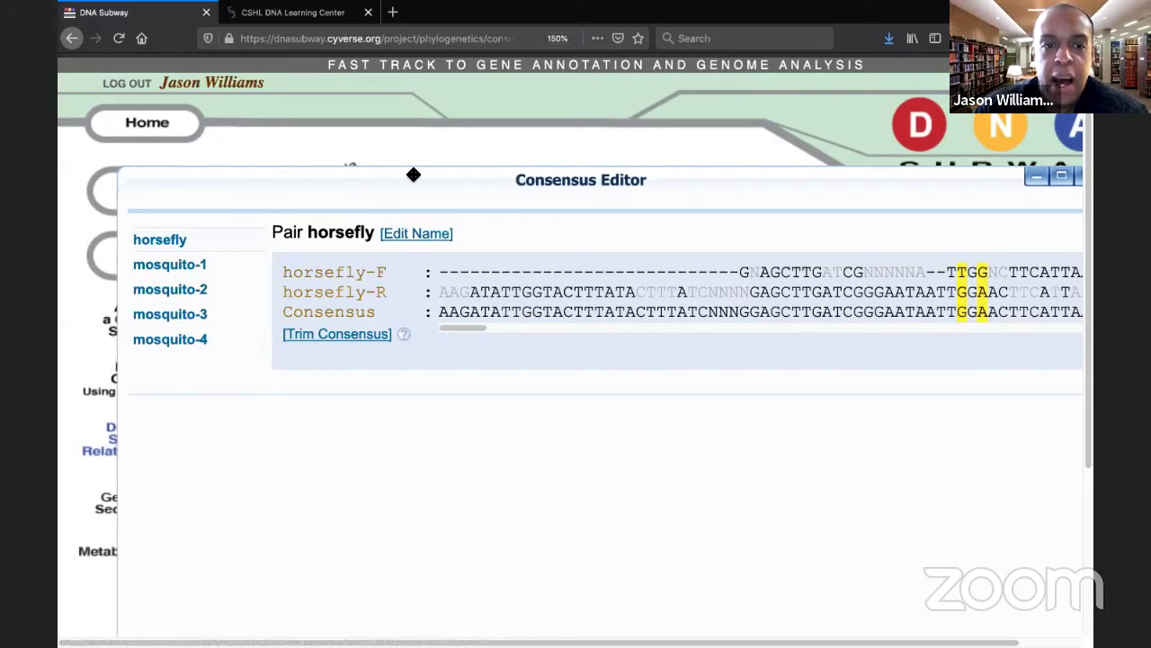
left_click_drag(399, 206, 371, 277)
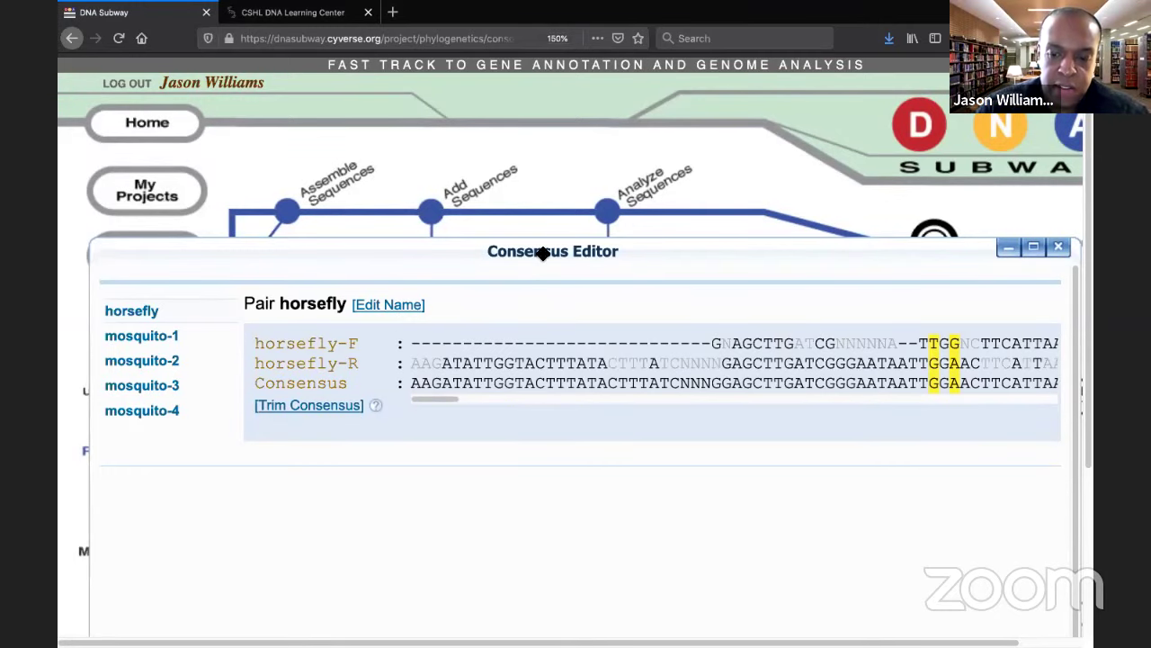
key("ctrl+minus")
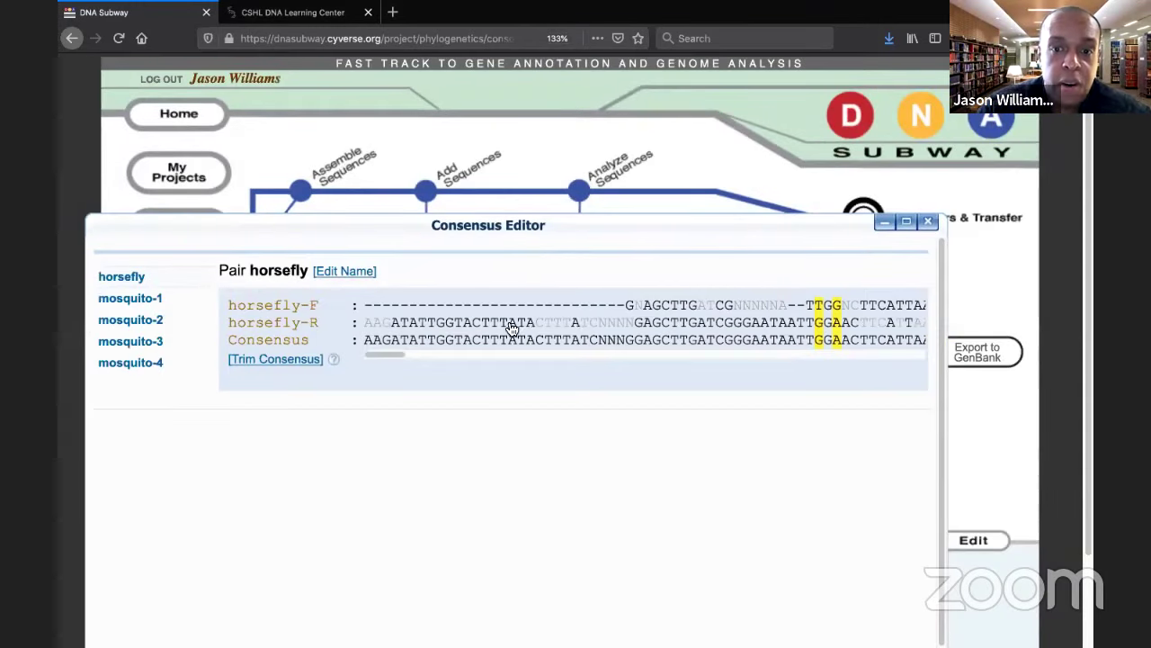
left_click(368, 346)
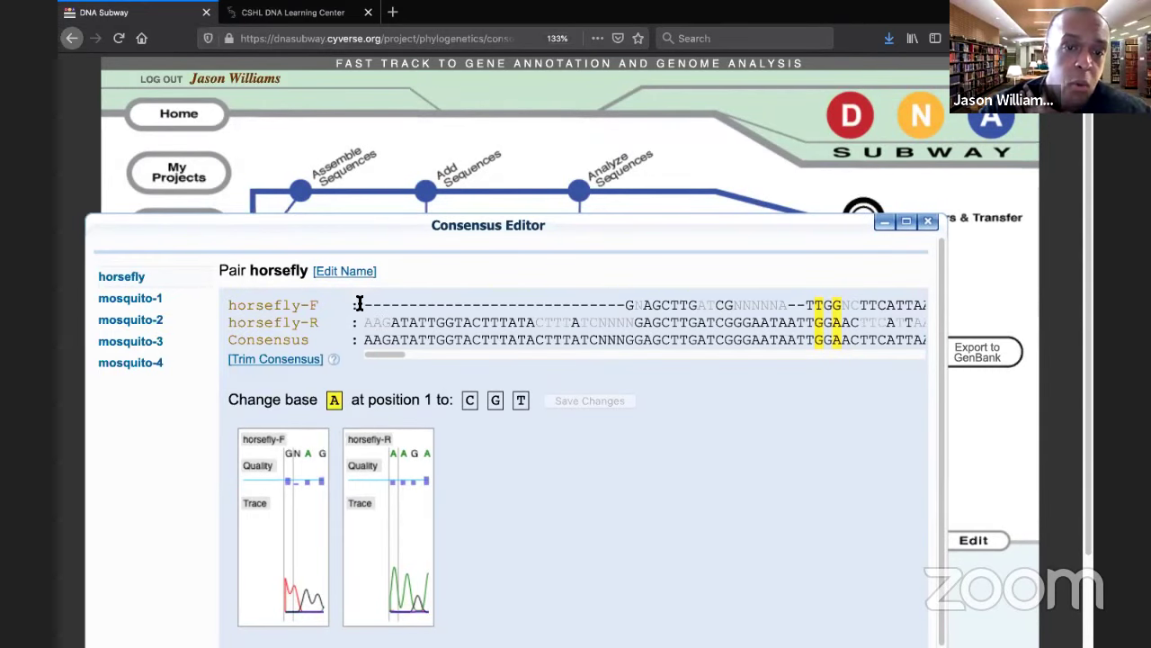
Step: Review the horsefly traces at consensus positions 20 (C) and 51 (G)
left_click_drag(366, 305, 621, 305)
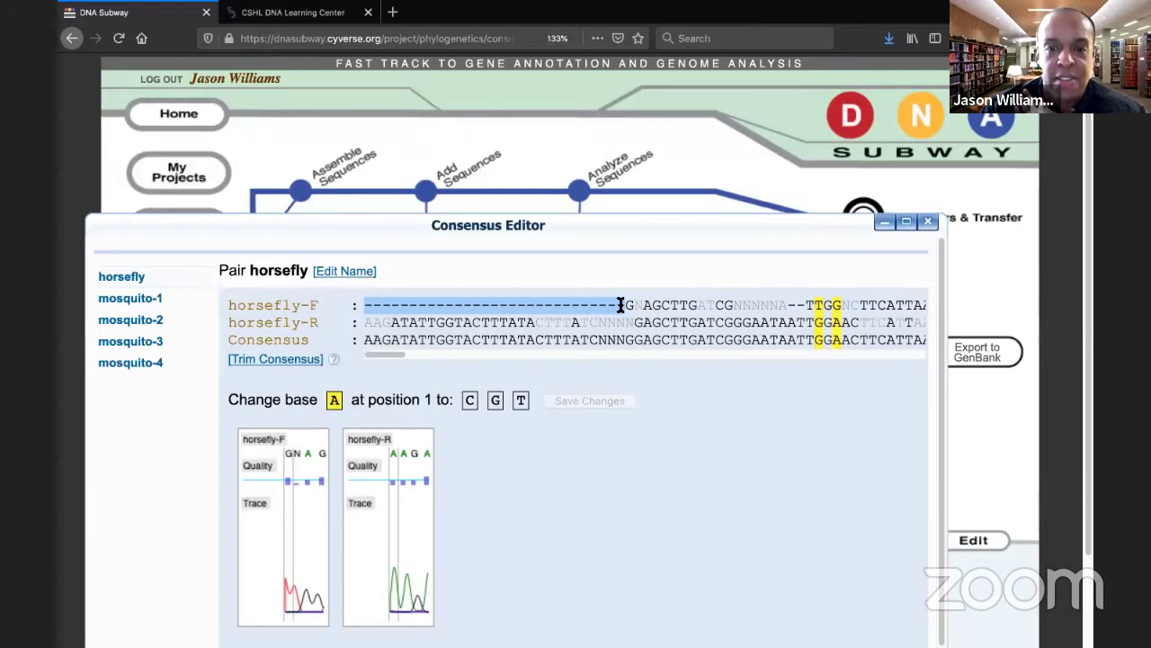
left_click(533, 324)
left_click(542, 342)
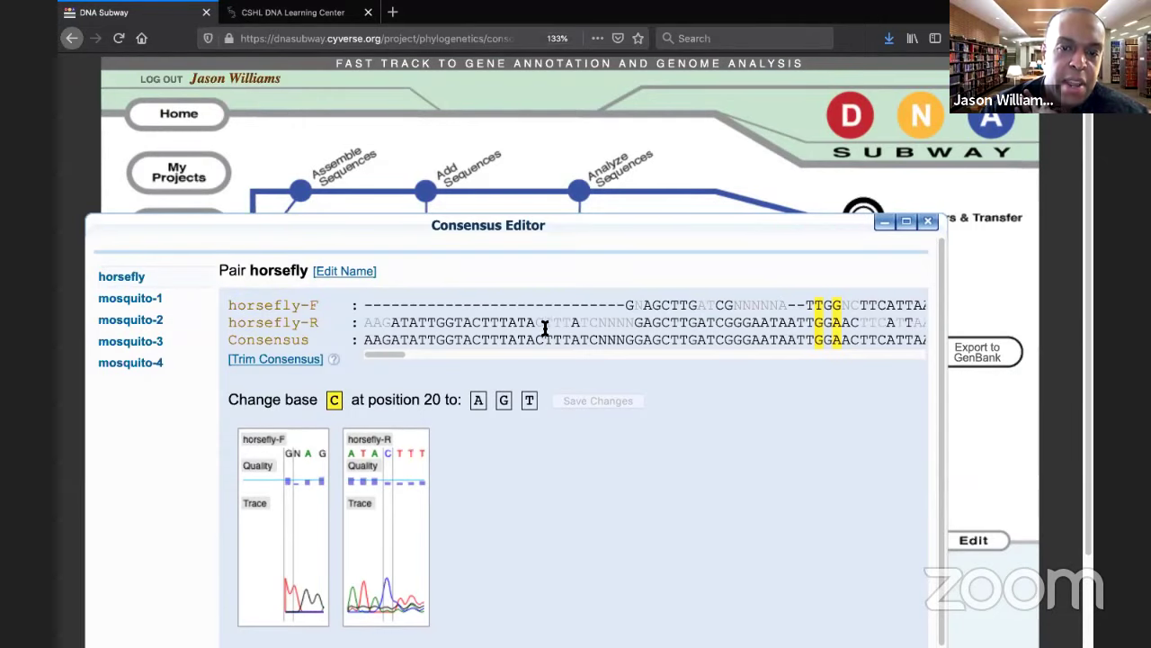
left_click_drag(539, 323, 545, 321)
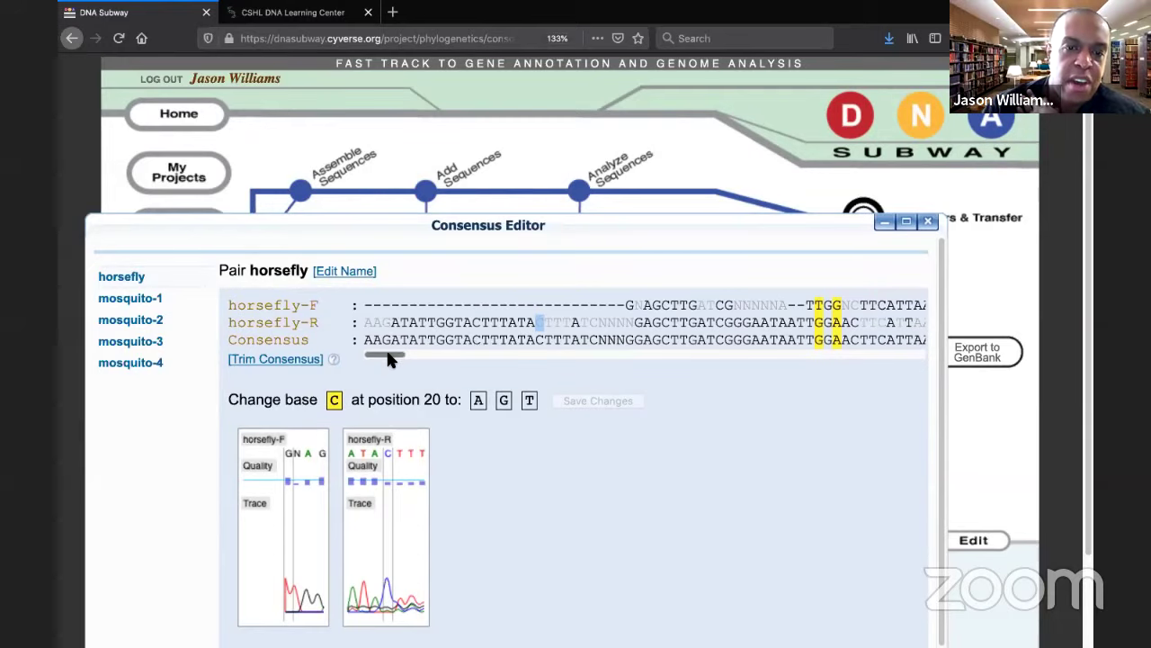
left_click_drag(391, 358, 424, 360)
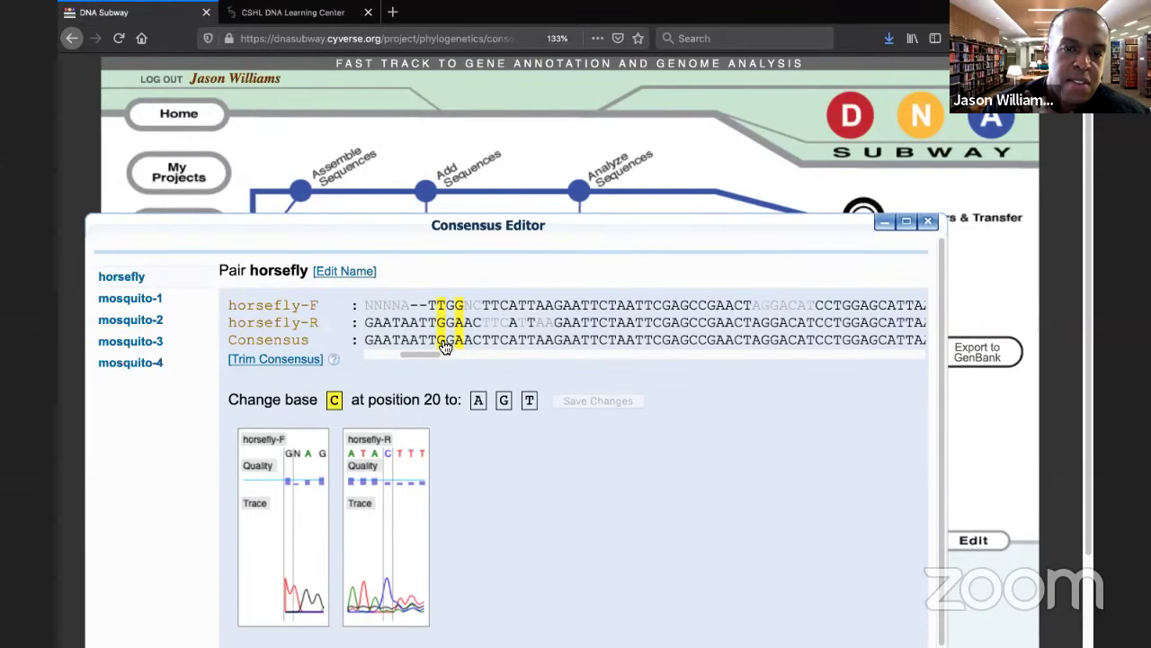
left_click(445, 343)
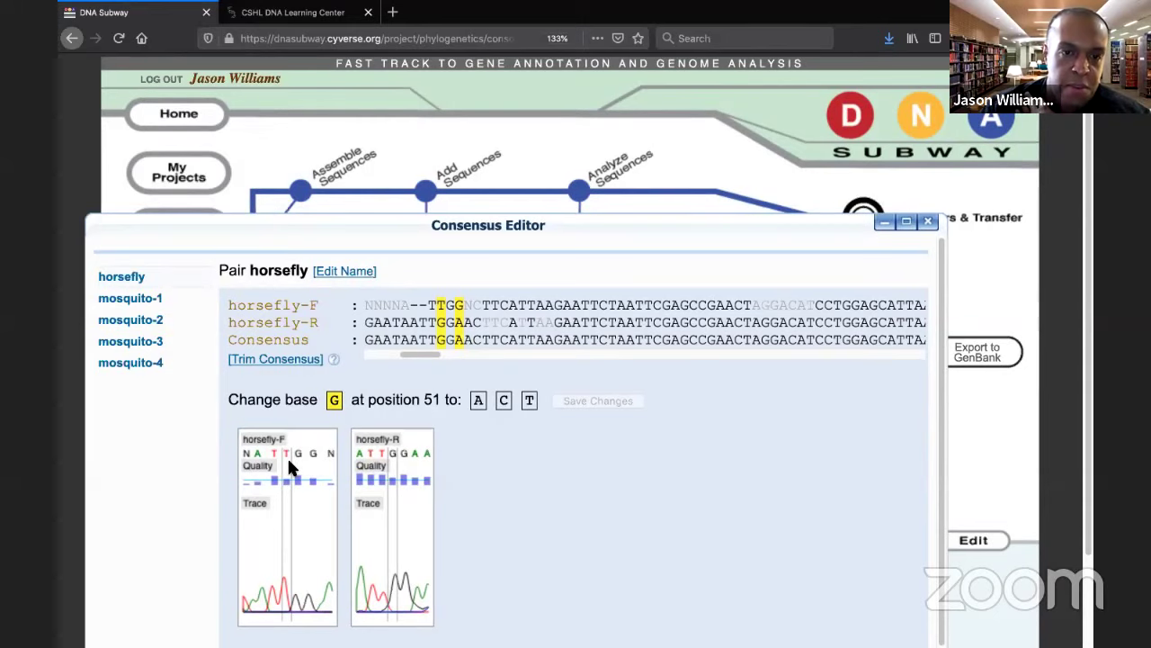
Step: Review the traces at consensus positions 53, 86, 92, 133 and 56
key("ctrl+plus")
key("ctrl+plus")
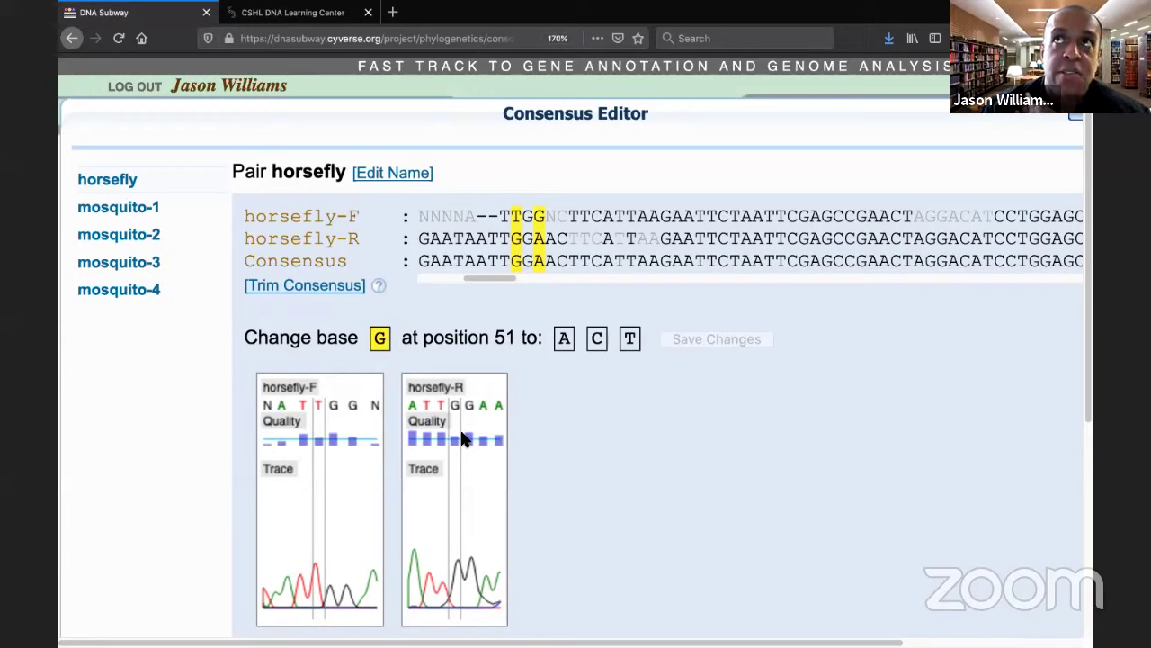
left_click(540, 262)
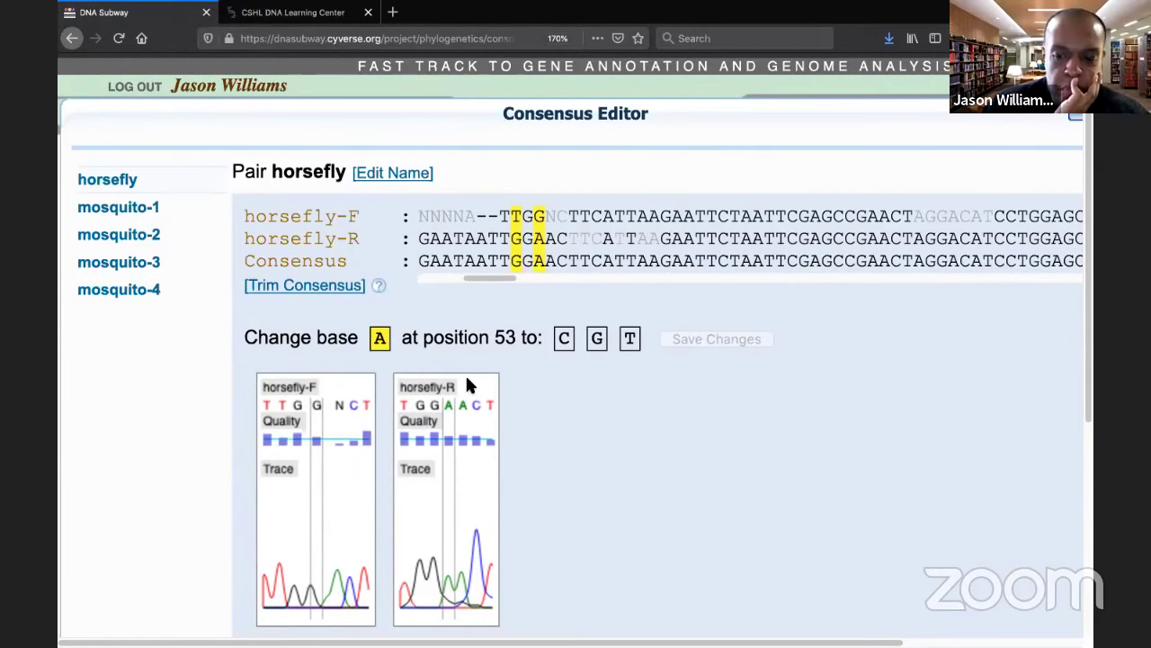
key("ctrl+minus")
key("ctrl+minus")
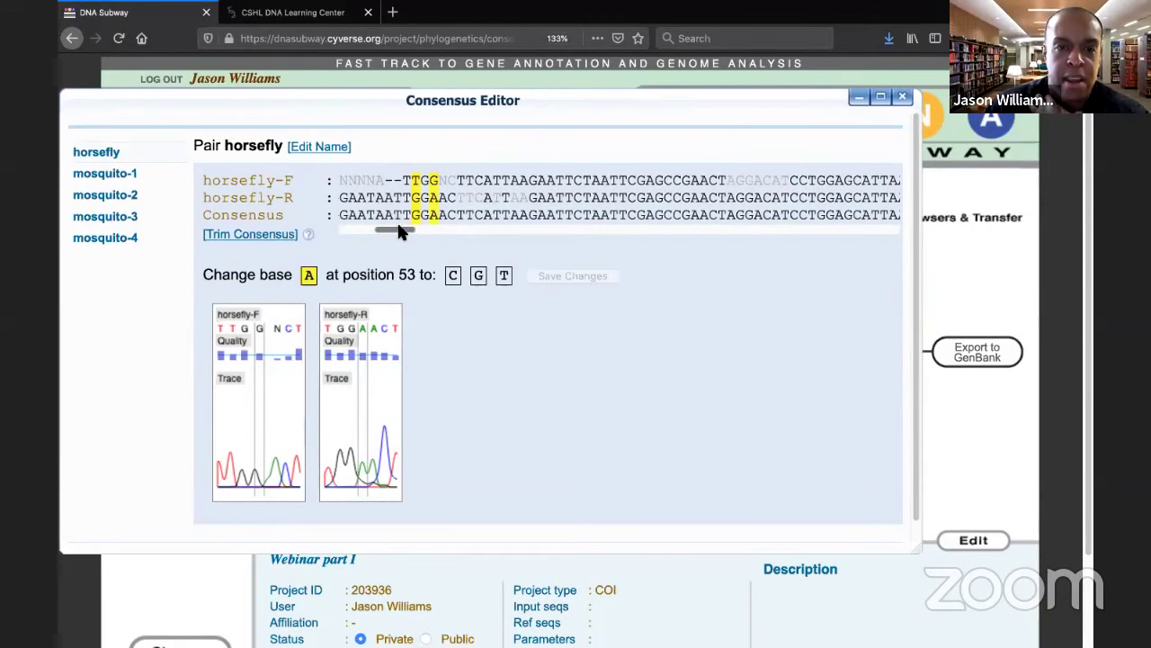
left_click_drag(338, 232, 416, 232)
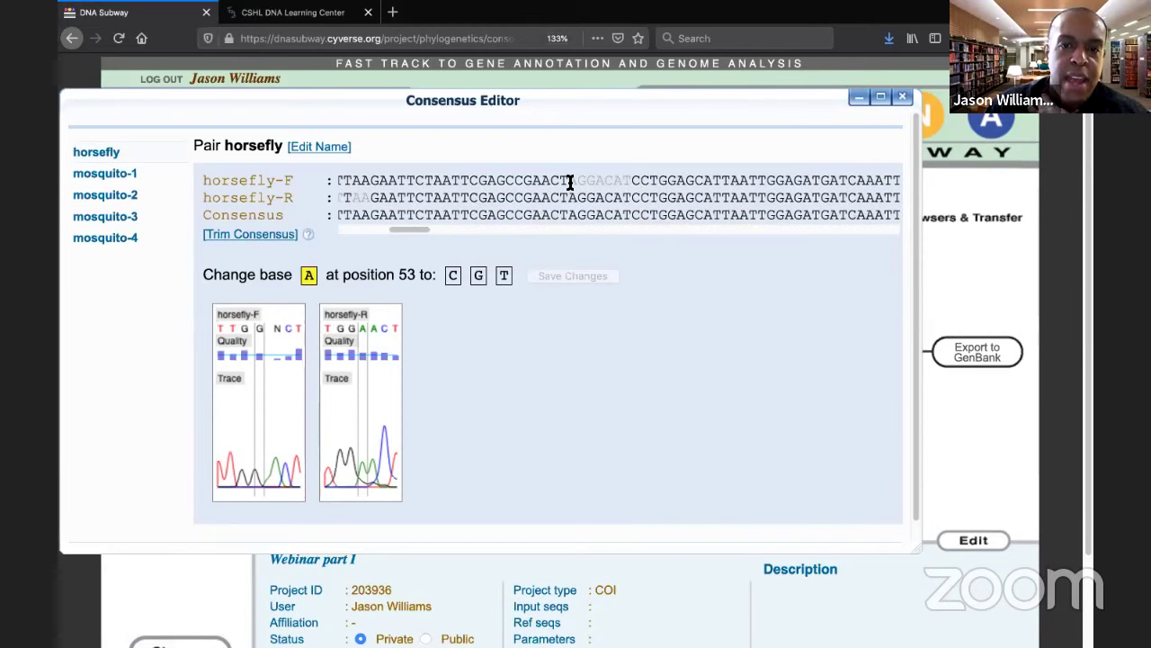
left_click(575, 222)
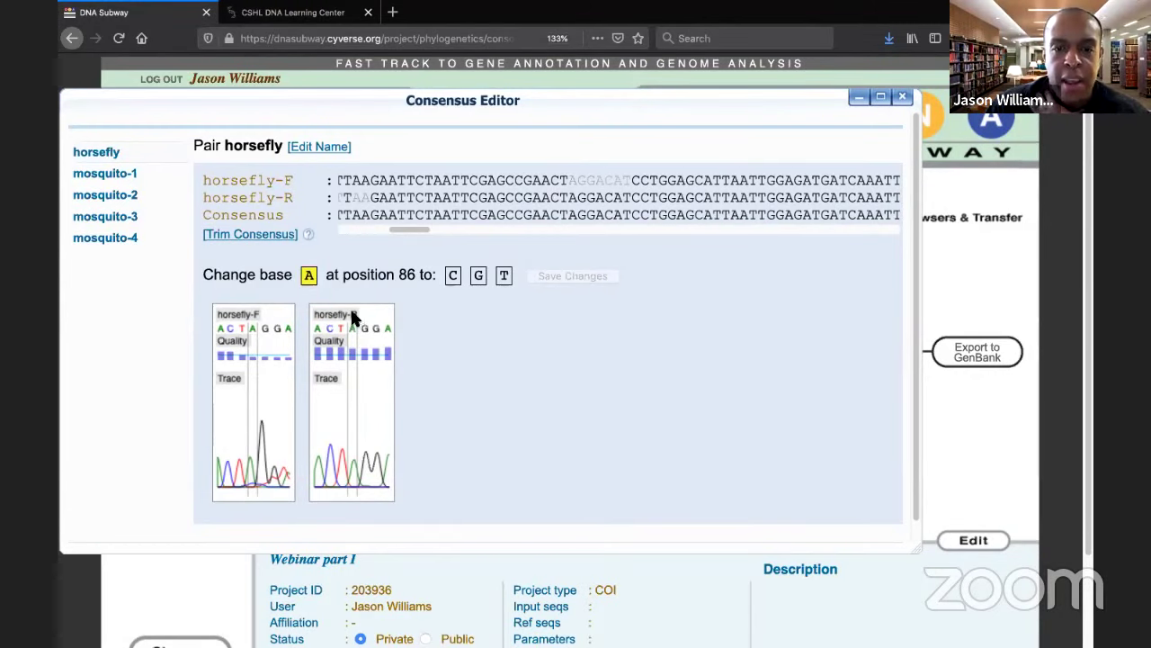
left_click(632, 219)
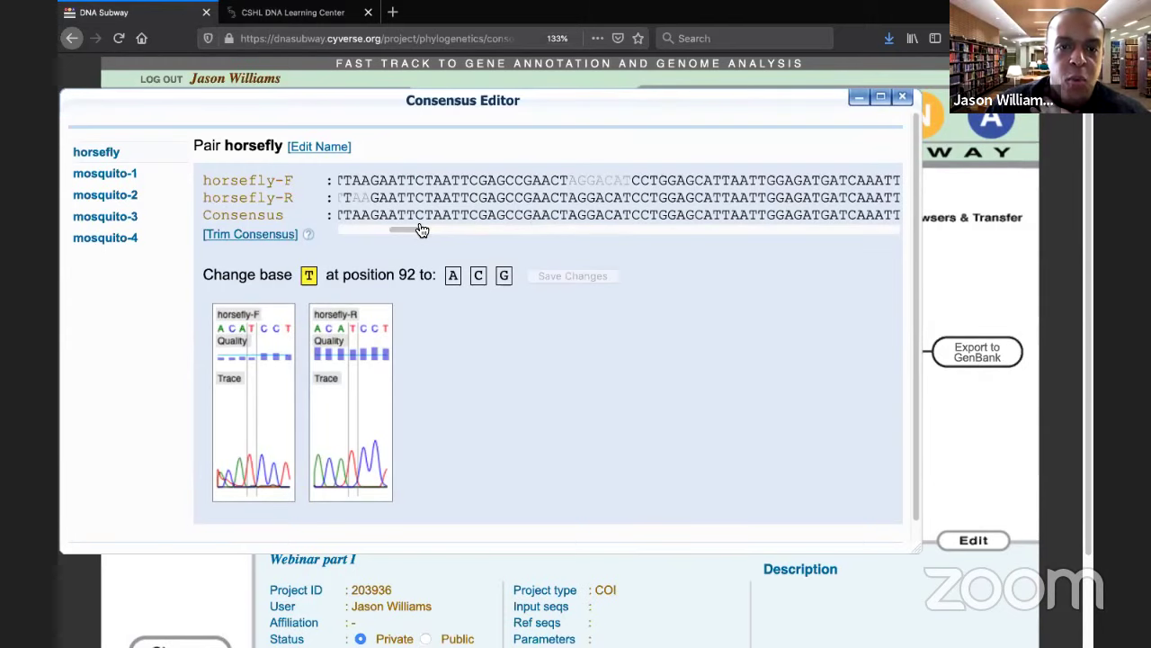
mouse_move(433, 224)
left_mouse_down()
mouse_move(457, 213)
mouse_move(395, 230)
left_mouse_up()
left_click(457, 213)
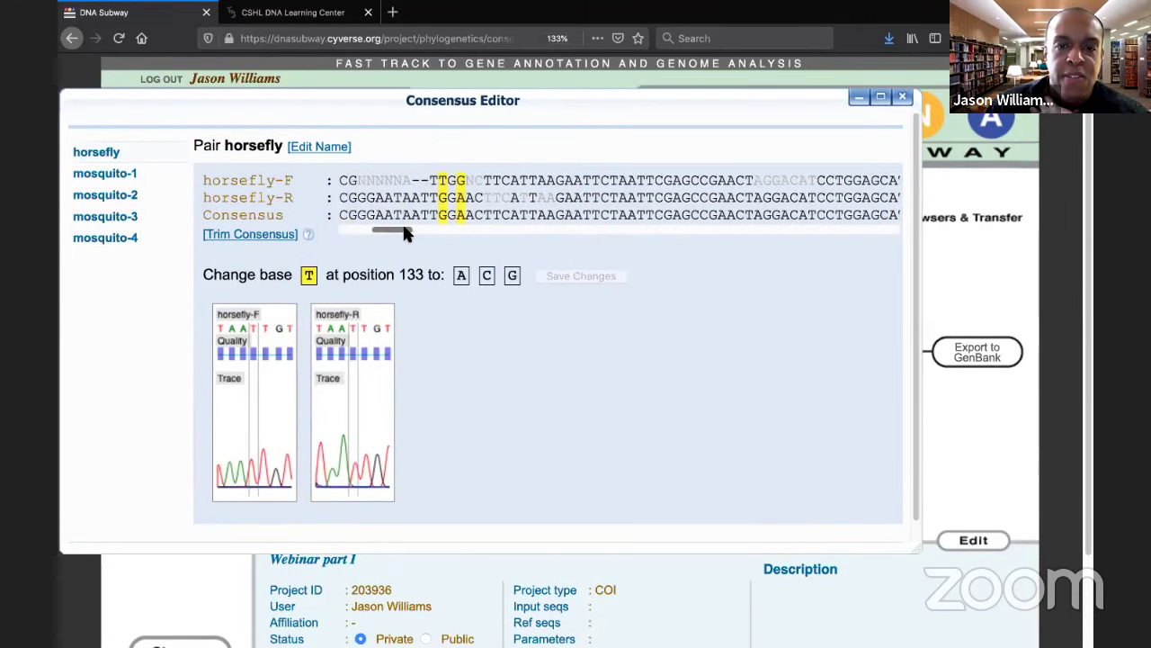
left_click(492, 221)
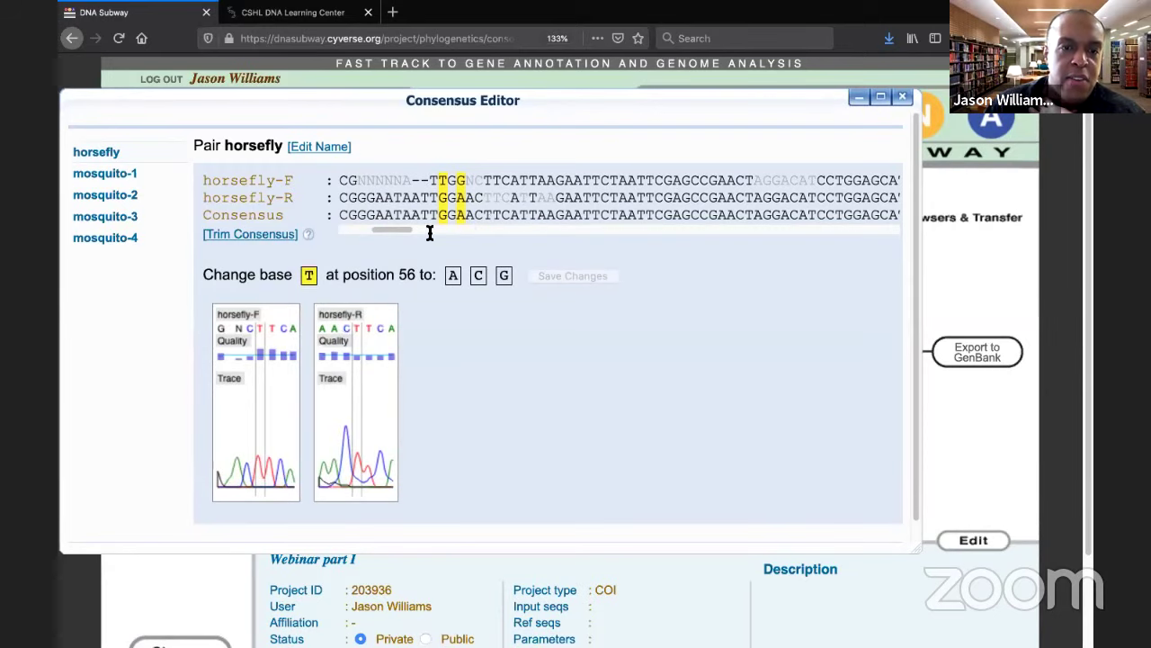
Step: Enter trim mode for the horsefly consensus and set the left trim to 56 bp
left_click(267, 238)
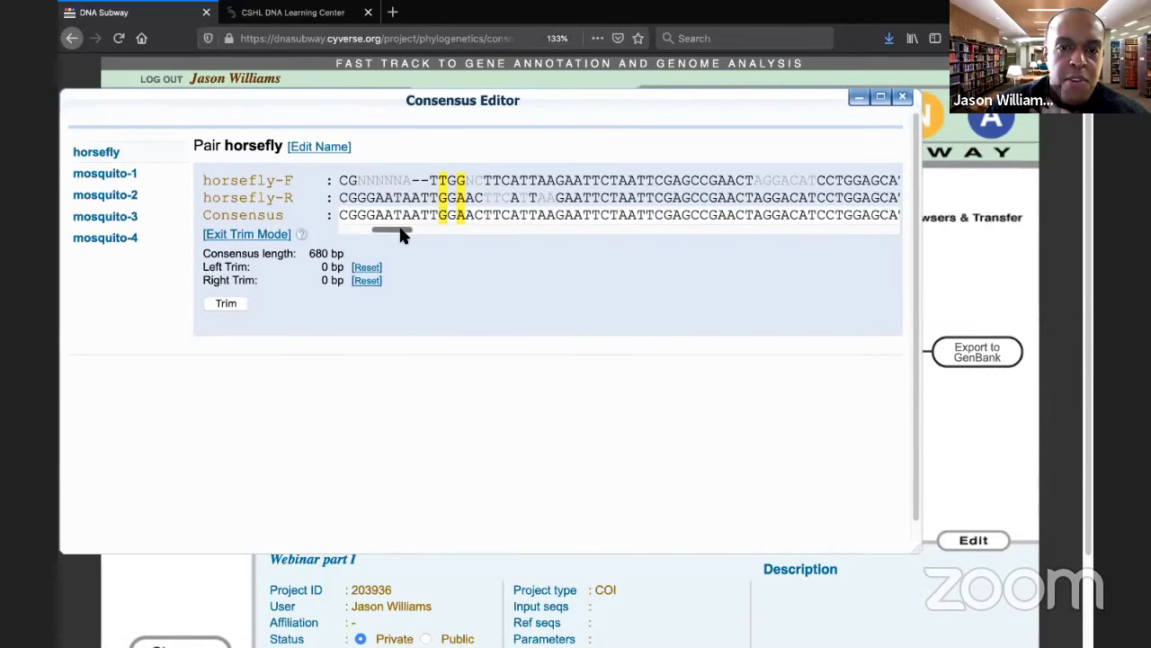
scroll(409, 234, "right", 3)
scroll(405, 235, "left", 2)
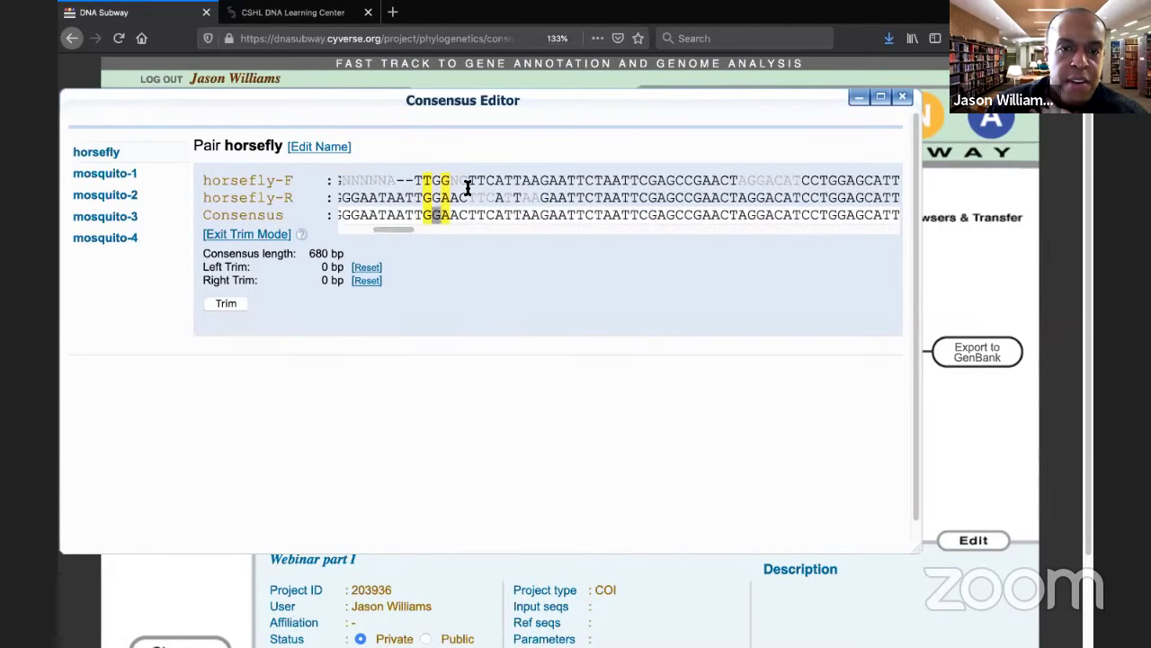
left_click(472, 220)
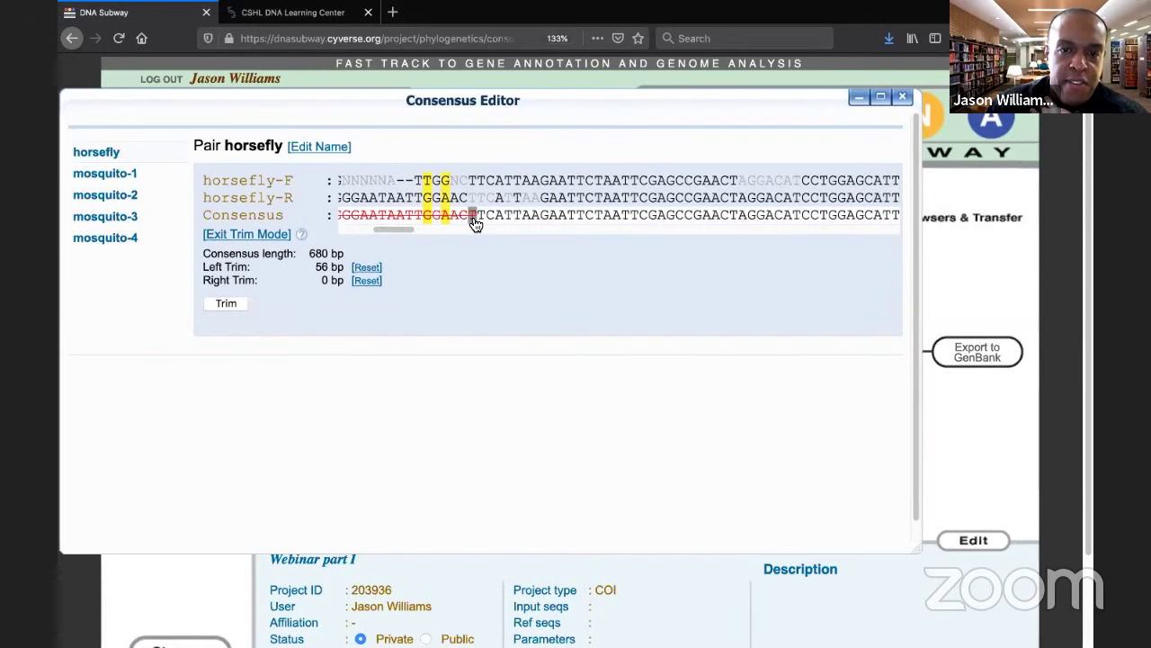
scroll(405, 232, "right", 3)
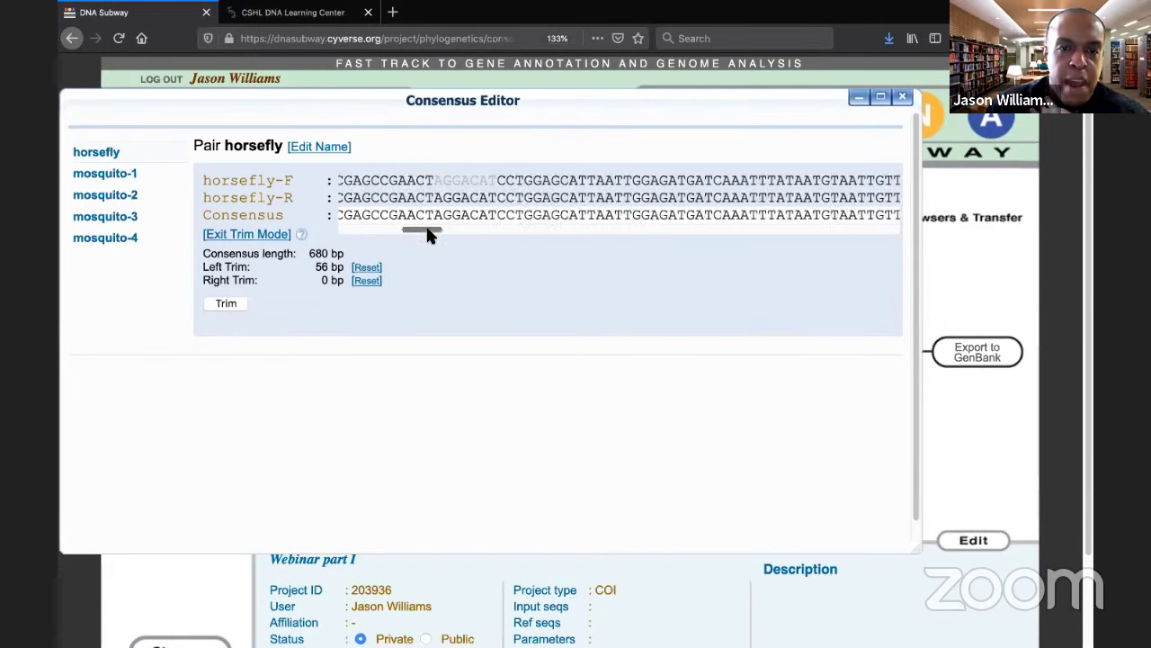
scroll(414, 232, "left", 5)
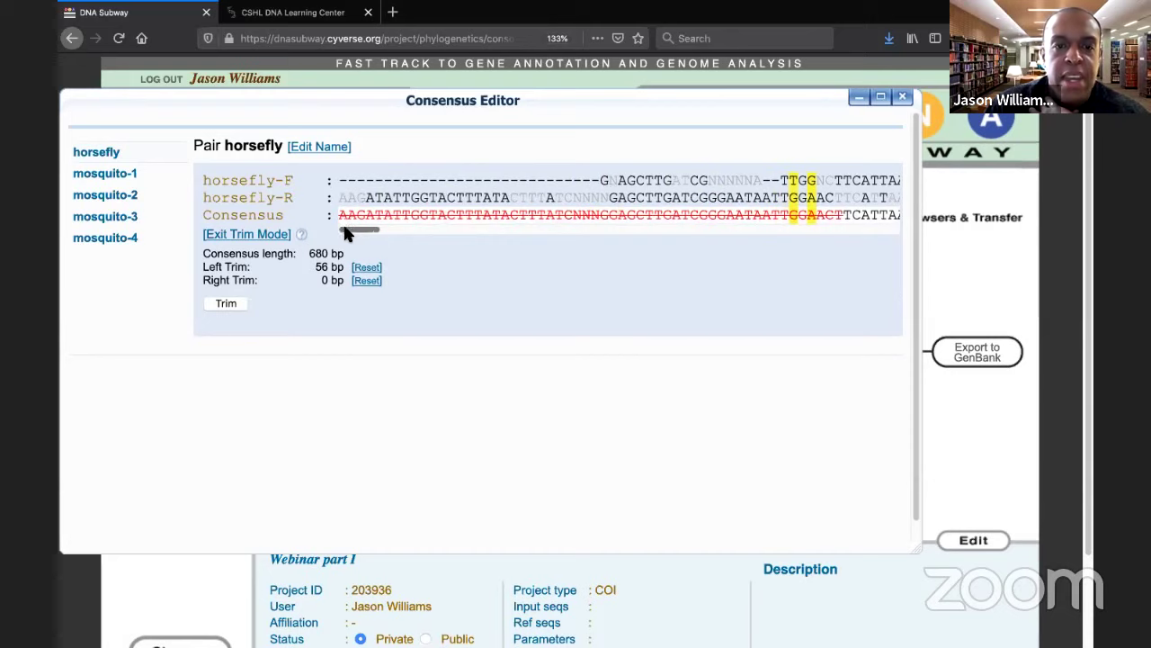
left_click_drag(346, 232, 403, 230)
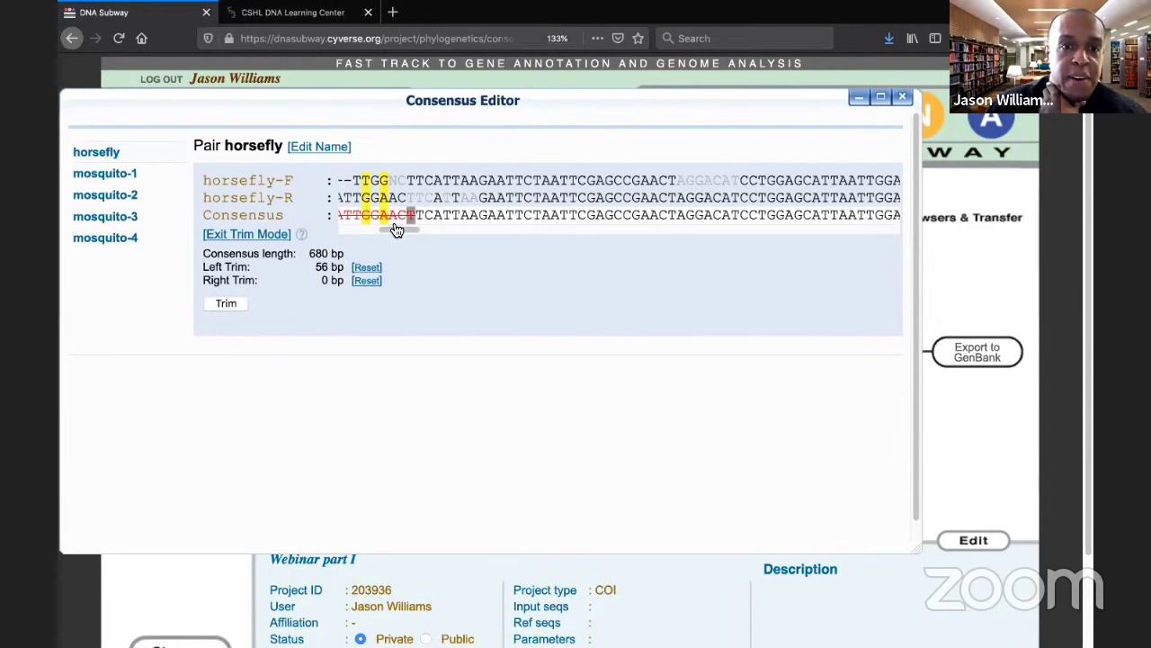
Step: Set the right trim to 94 bp and apply the trim
left_click_drag(399, 230, 880, 246)
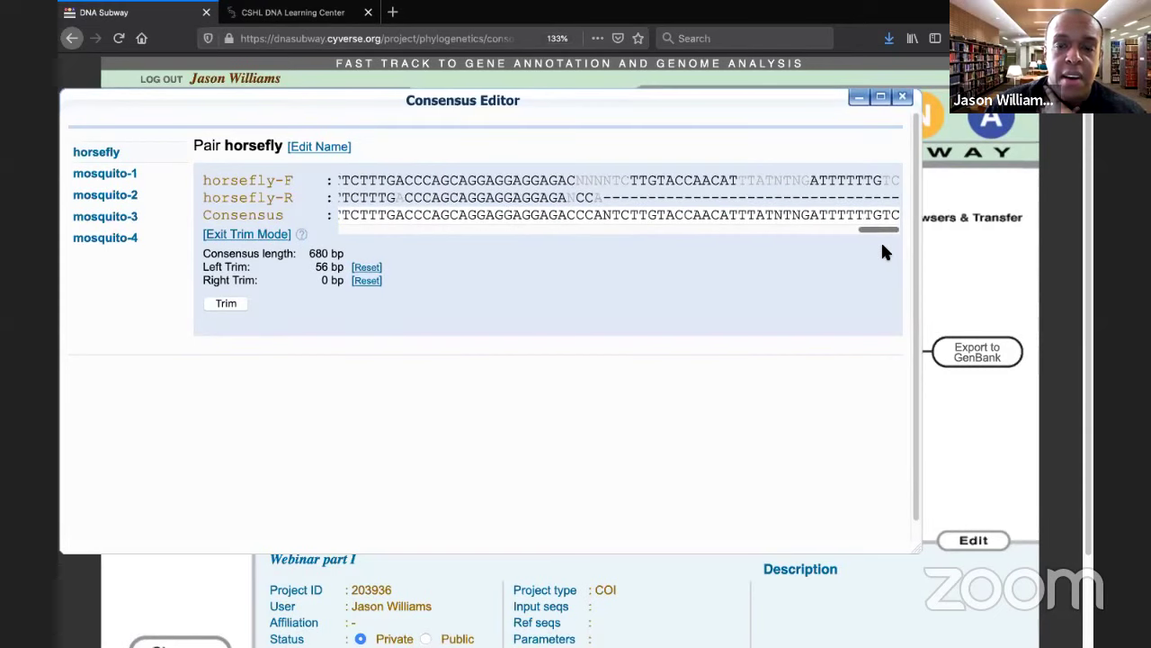
scroll(852, 240, "left", 5)
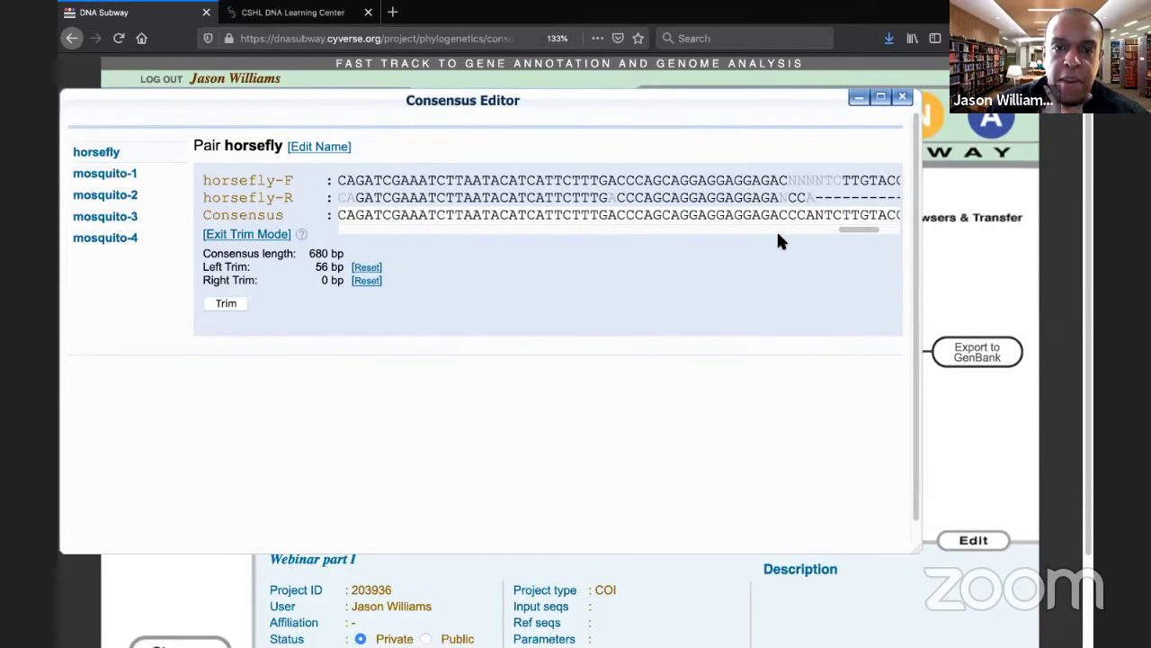
left_click(773, 214)
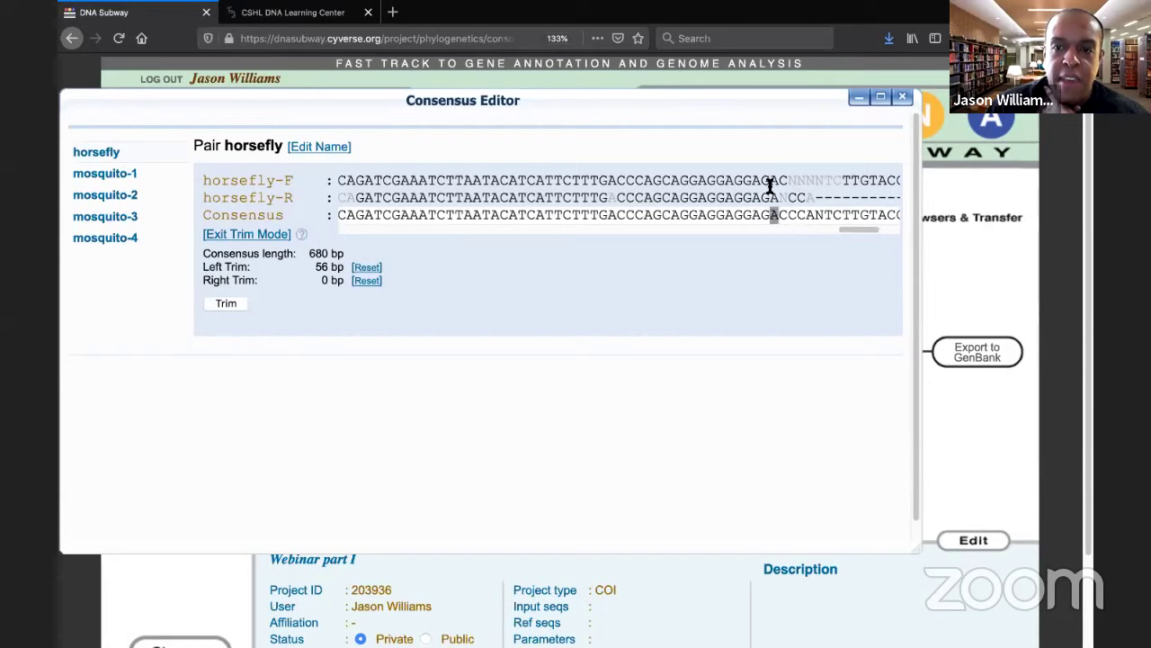
left_click_drag(842, 230, 807, 232)
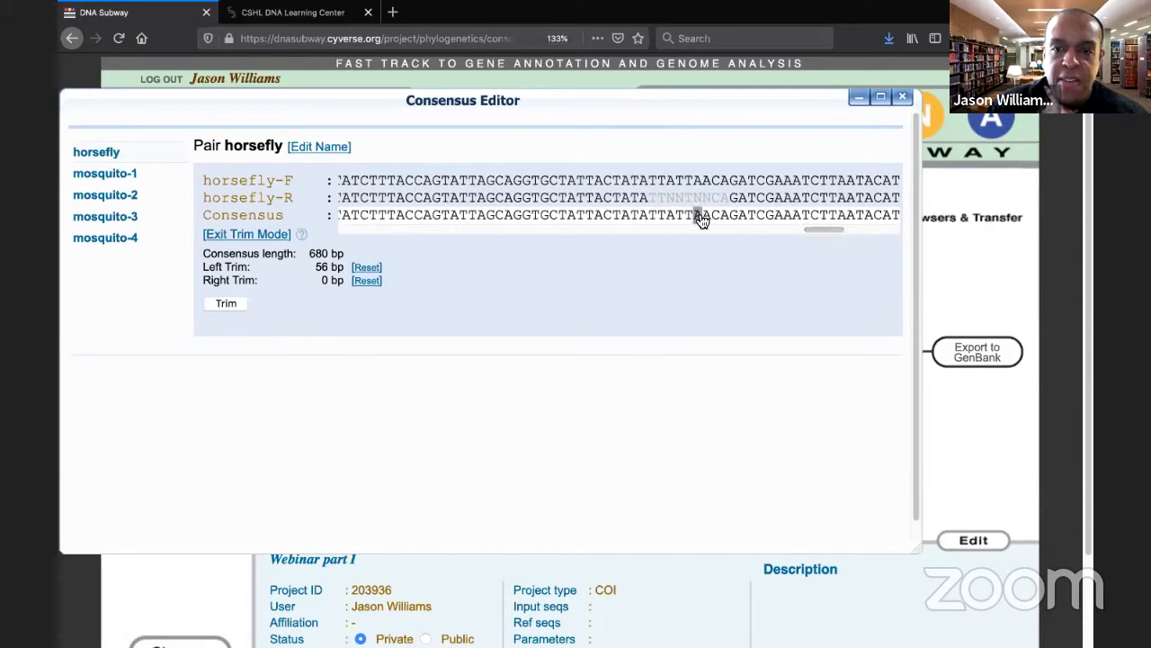
left_click(645, 214)
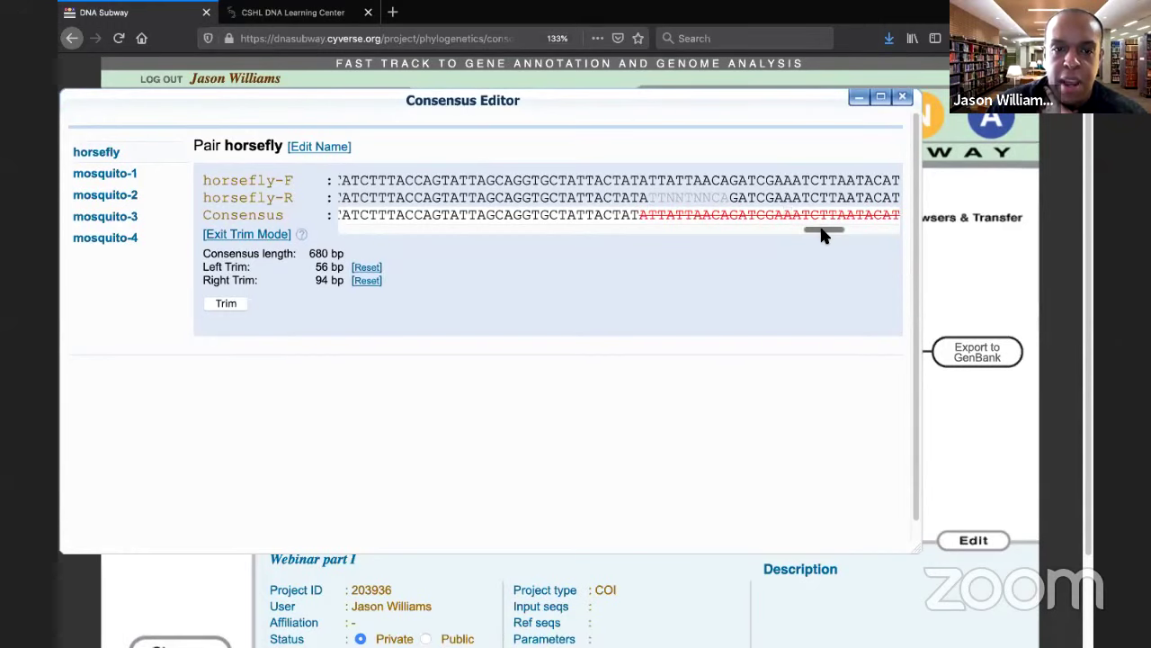
left_click_drag(825, 233, 856, 232)
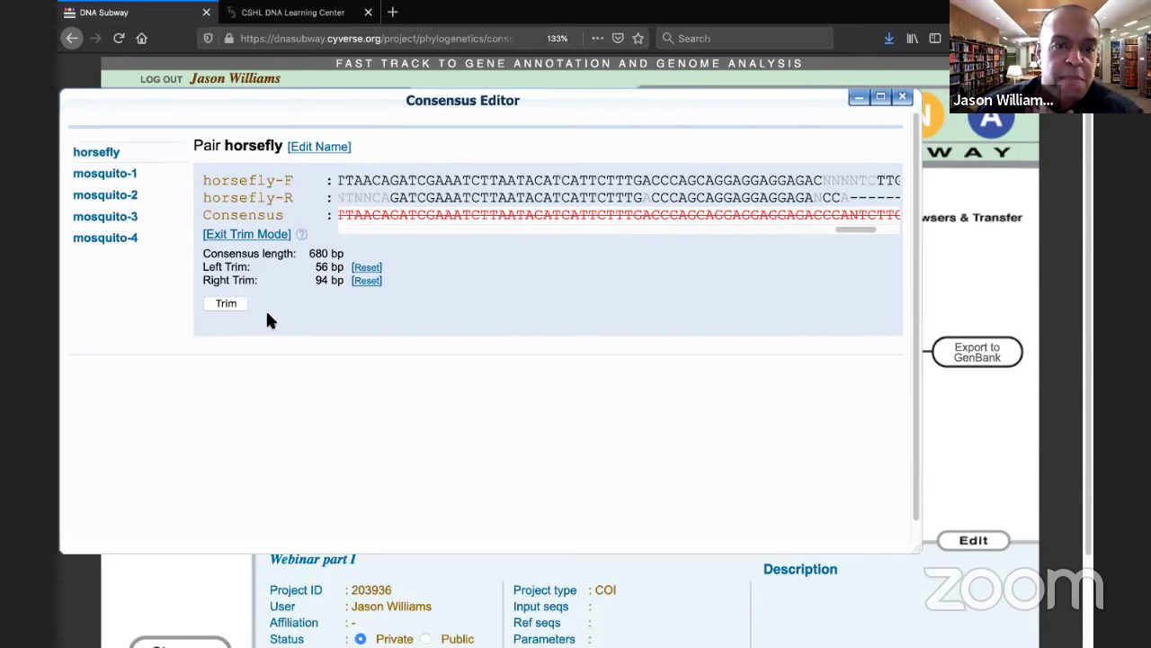
left_click(226, 304)
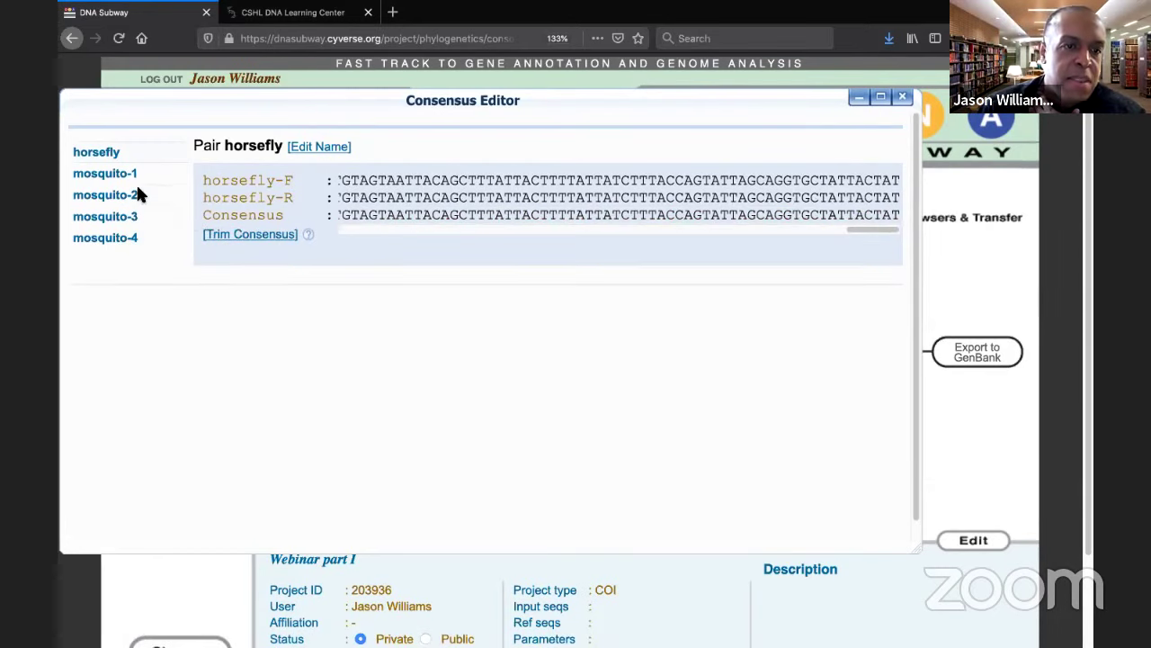
Step: Select mosquito-1 and mark 54 bp from the start and 74 bp from the end for trimming
left_click(117, 174)
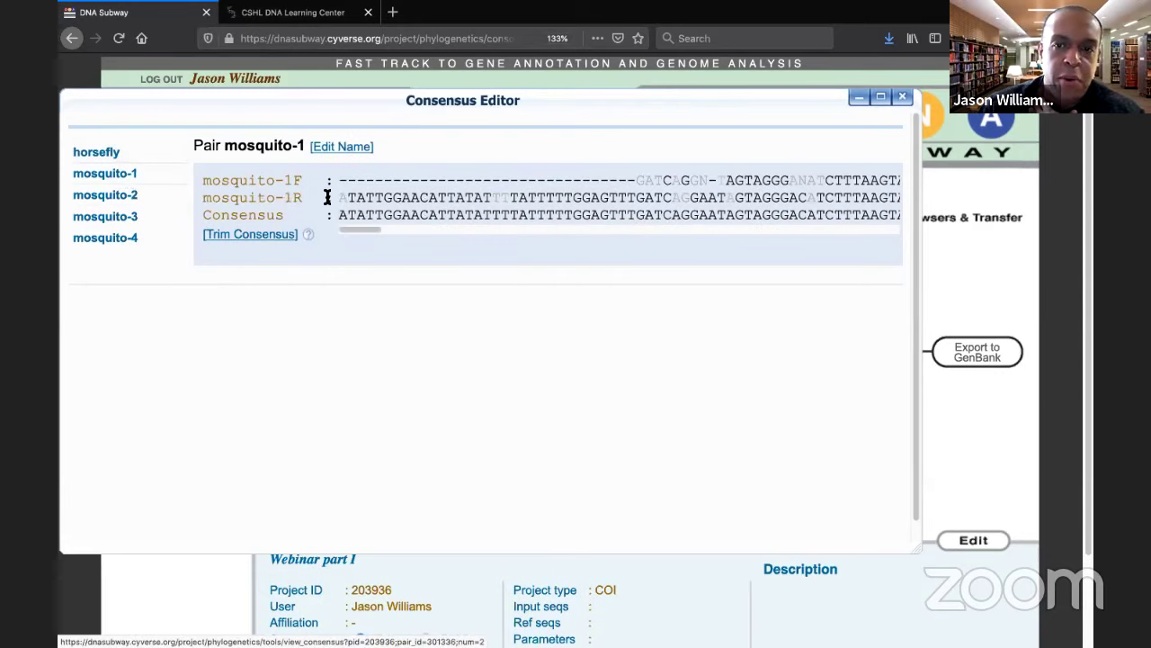
left_click(275, 235)
left_click_drag(366, 233, 391, 231)
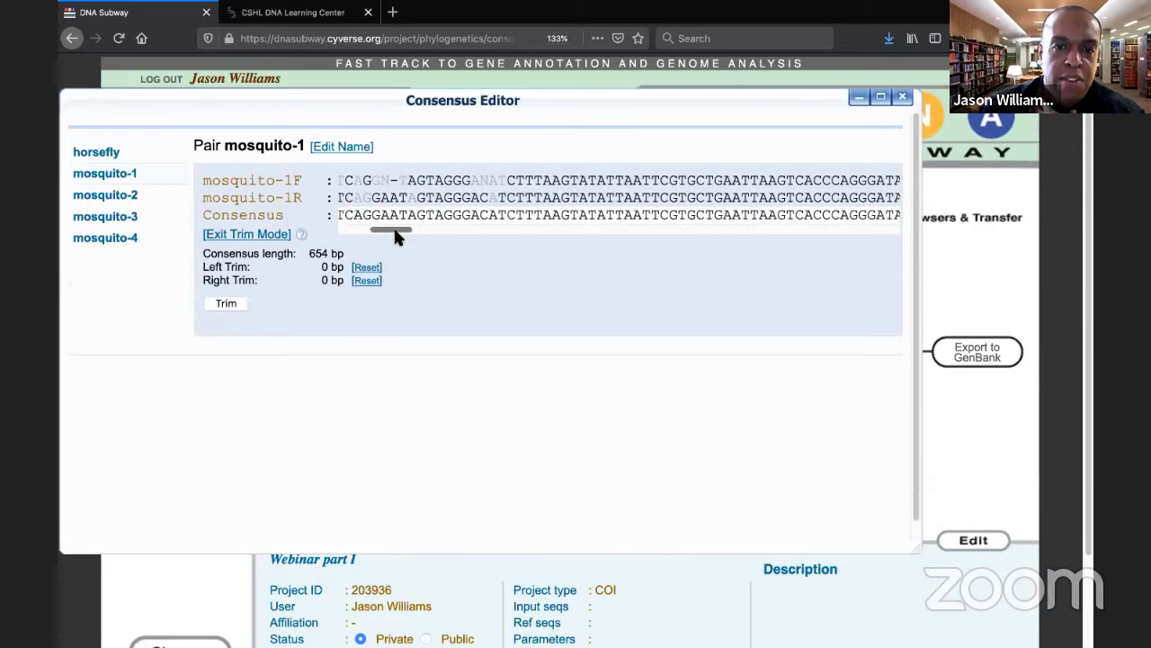
left_click(502, 217)
mouse_move(405, 232)
left_mouse_down()
mouse_move(896, 231)
mouse_move(838, 236)
left_mouse_up()
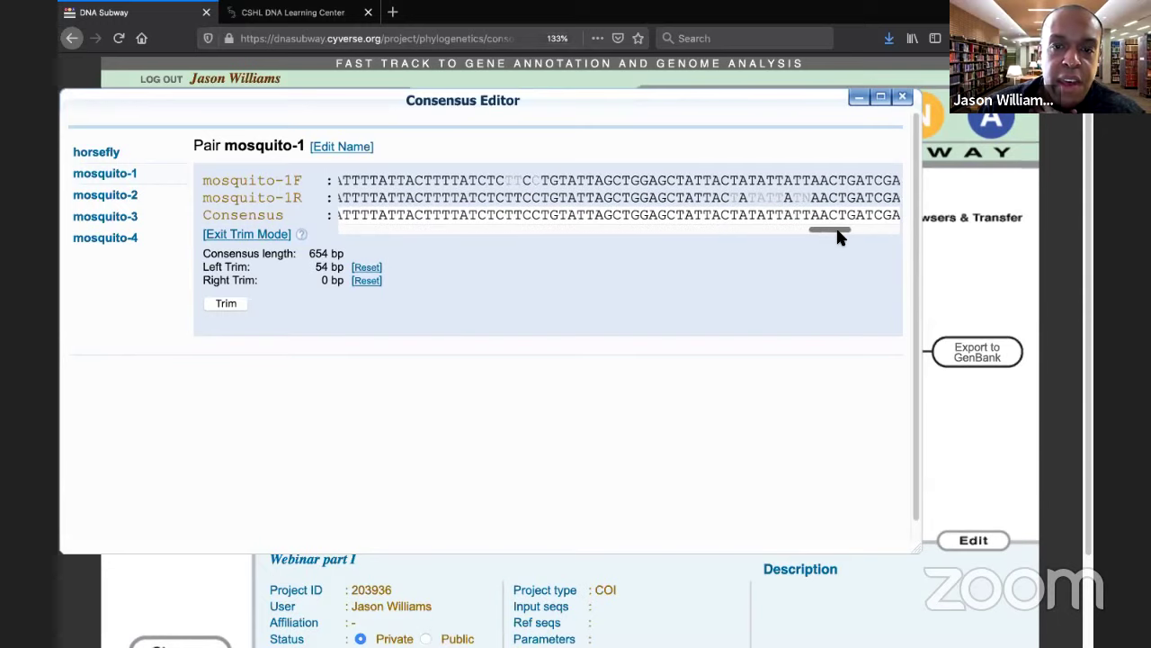
left_click(733, 227)
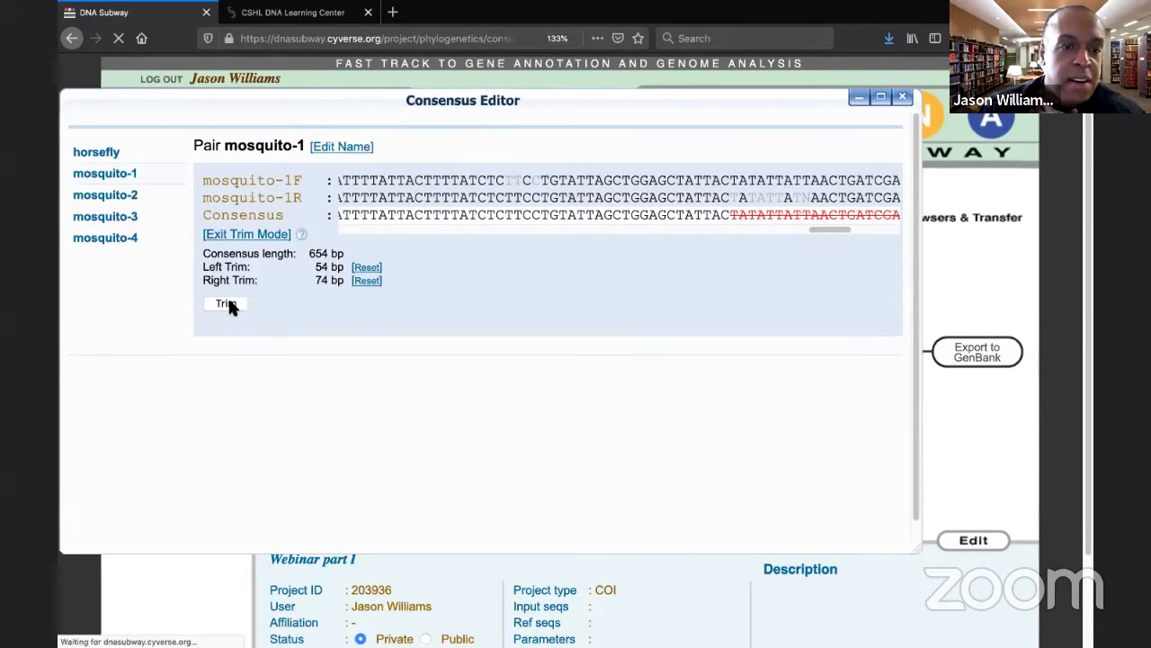
Step: Select mosquito-2, mark 54 bp left and 98 bp right trims, then discard them
left_click(129, 198)
left_click(292, 236)
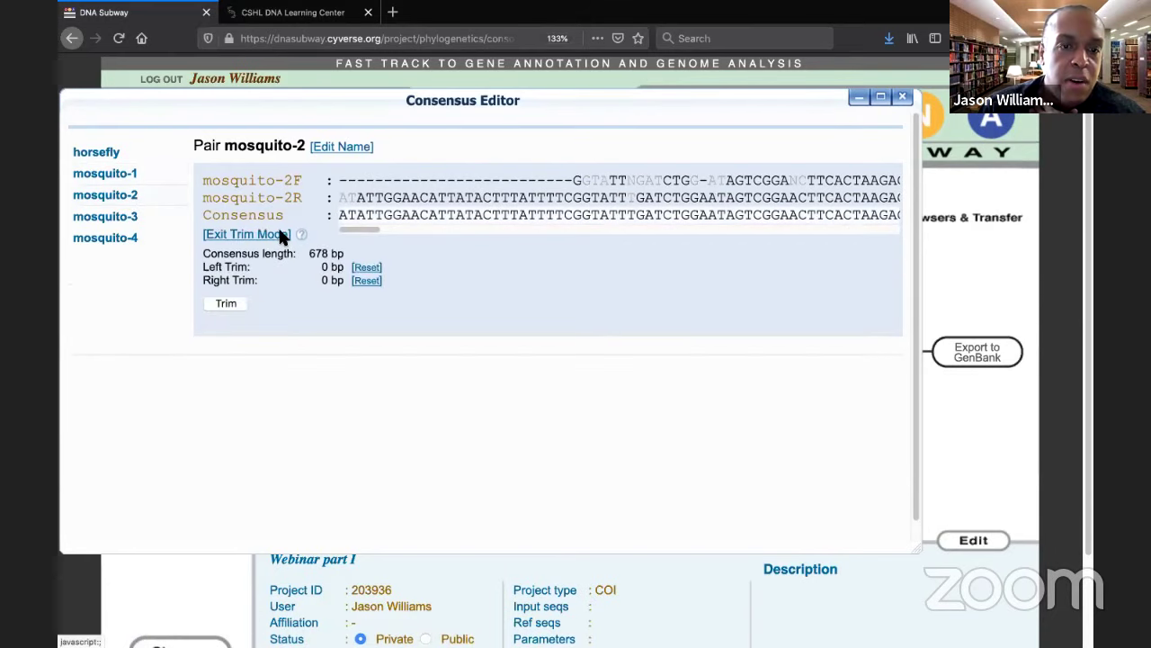
left_click_drag(360, 231, 394, 232)
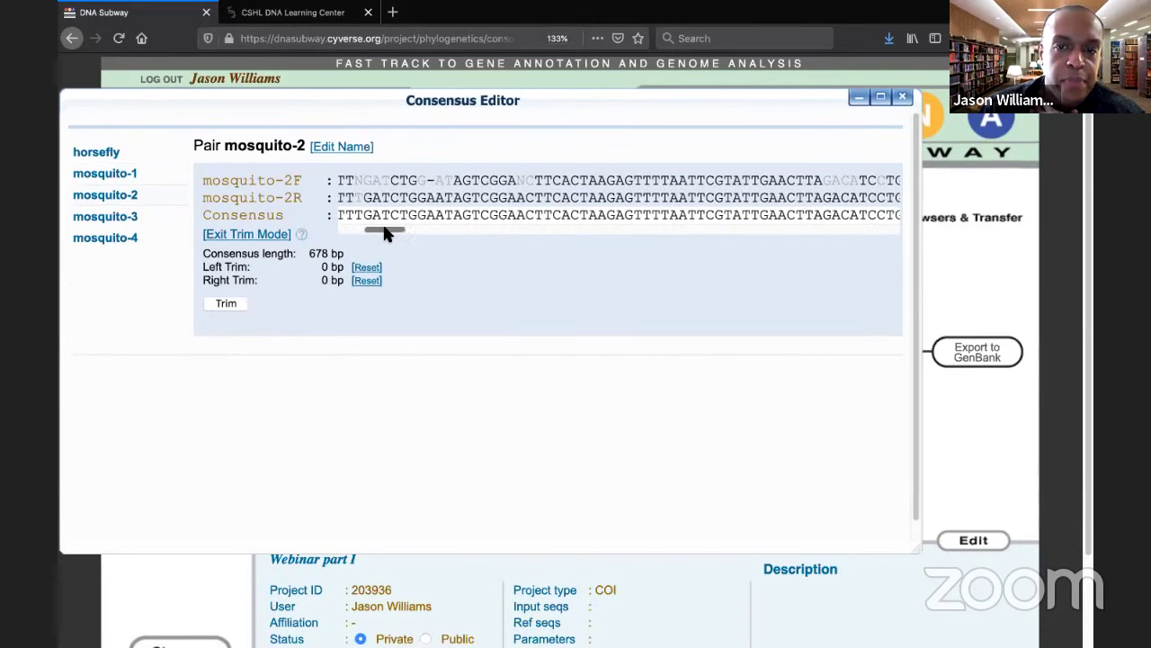
left_click(548, 216)
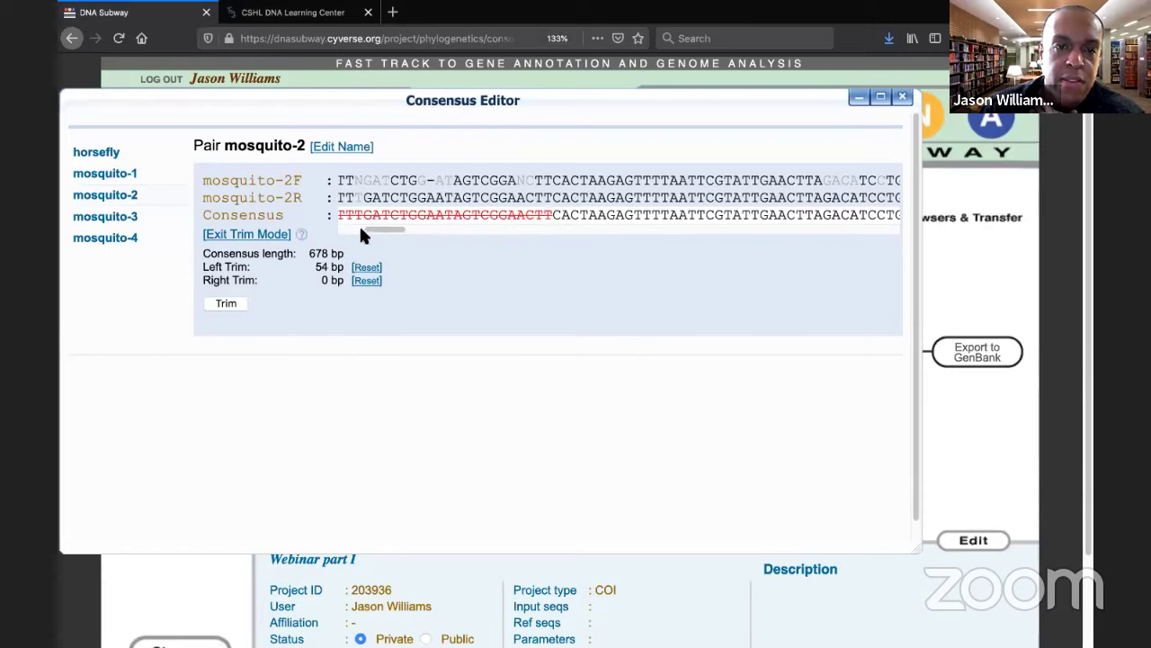
left_click_drag(374, 234, 467, 243)
left_click_drag(702, 252, 810, 249)
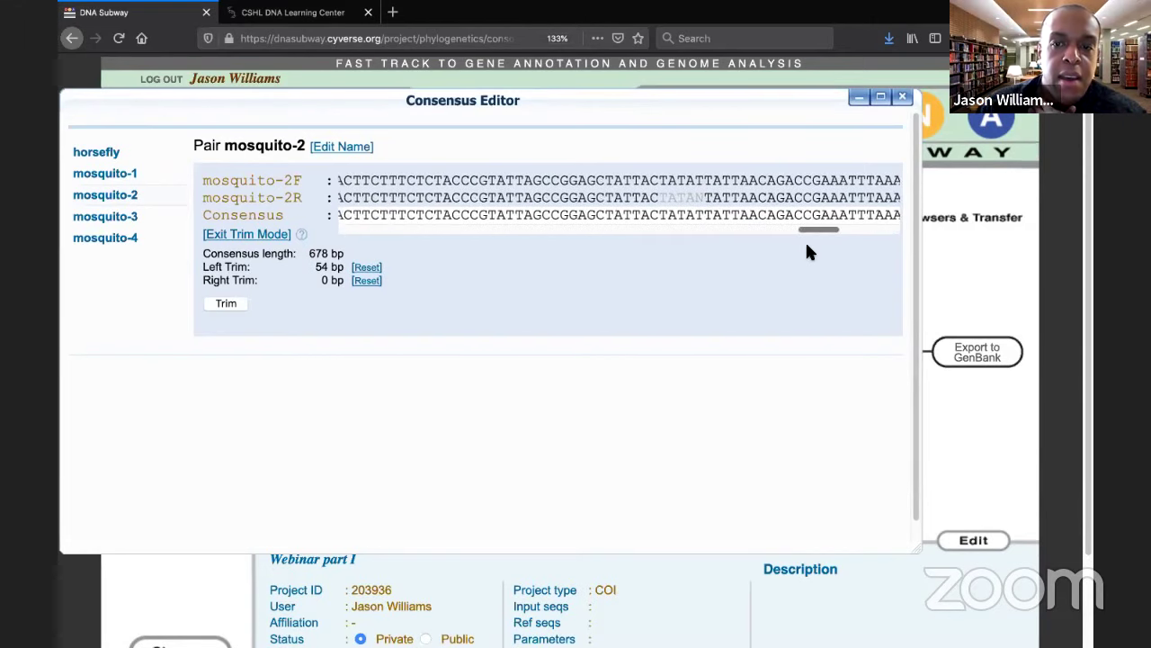
left_click(665, 221)
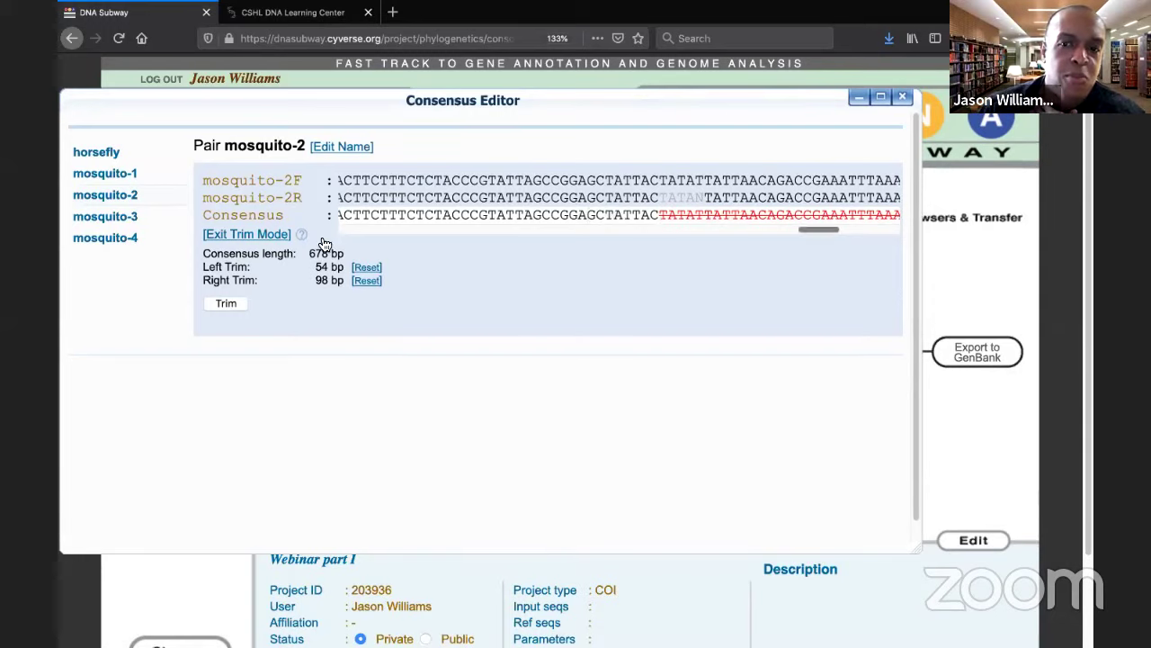
left_click_drag(810, 230, 308, 249)
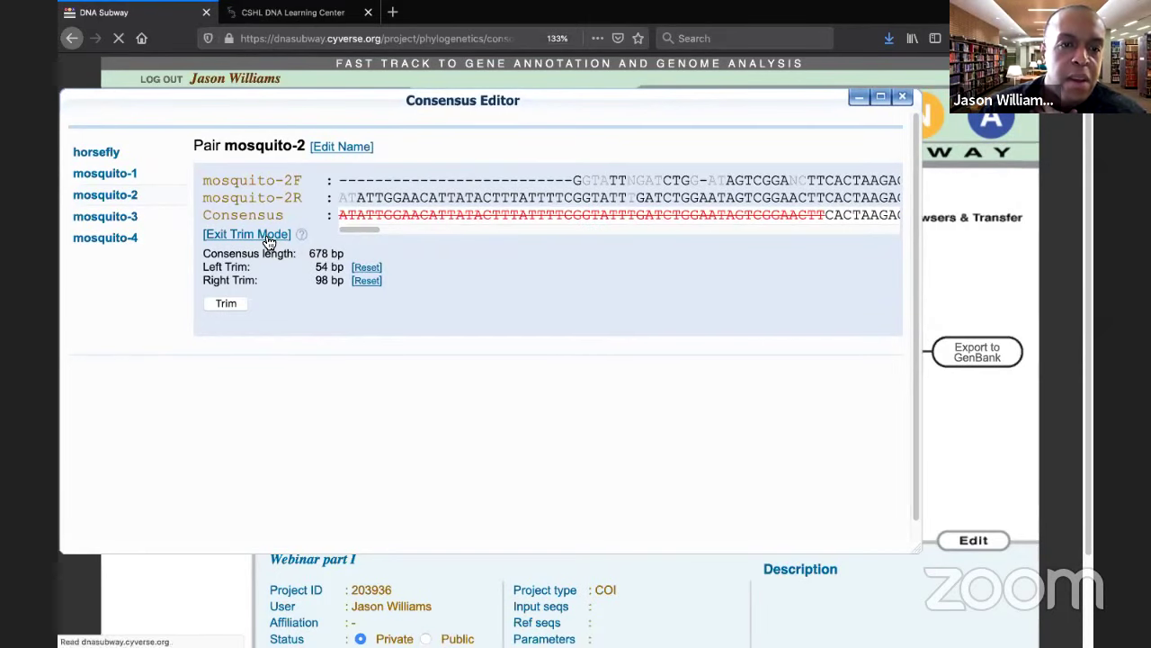
left_click(268, 238)
Step: Re-mark the mosquito-2 trims: 54 bp from the start and 98 bp from the end
left_click(269, 234)
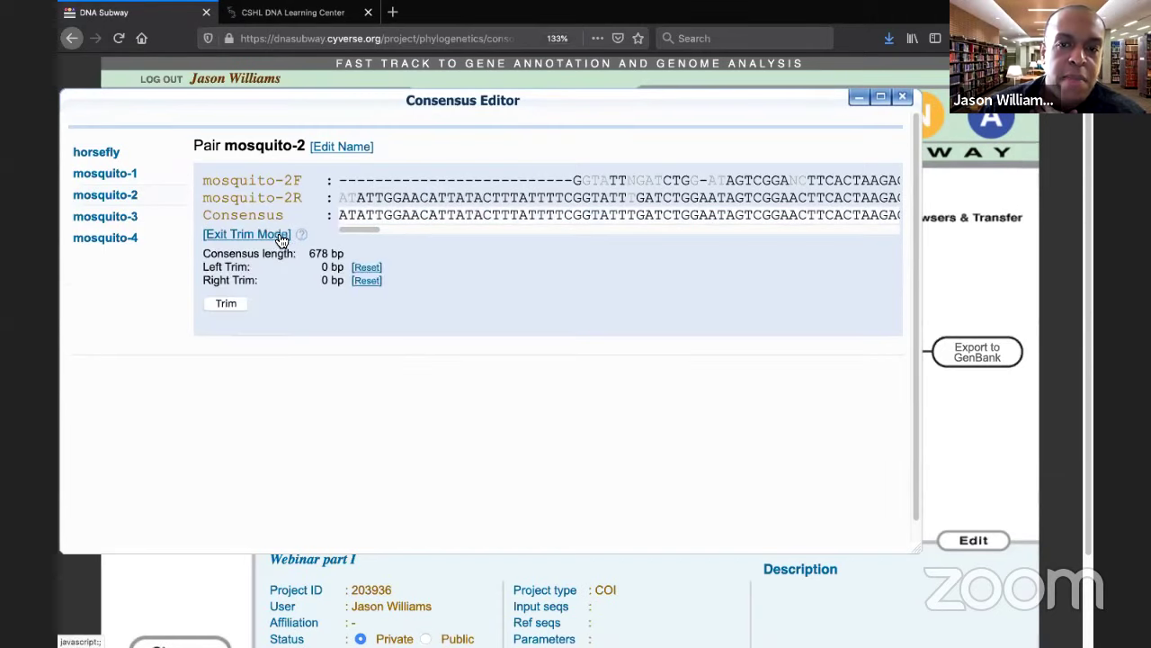
left_click_drag(373, 233, 400, 232)
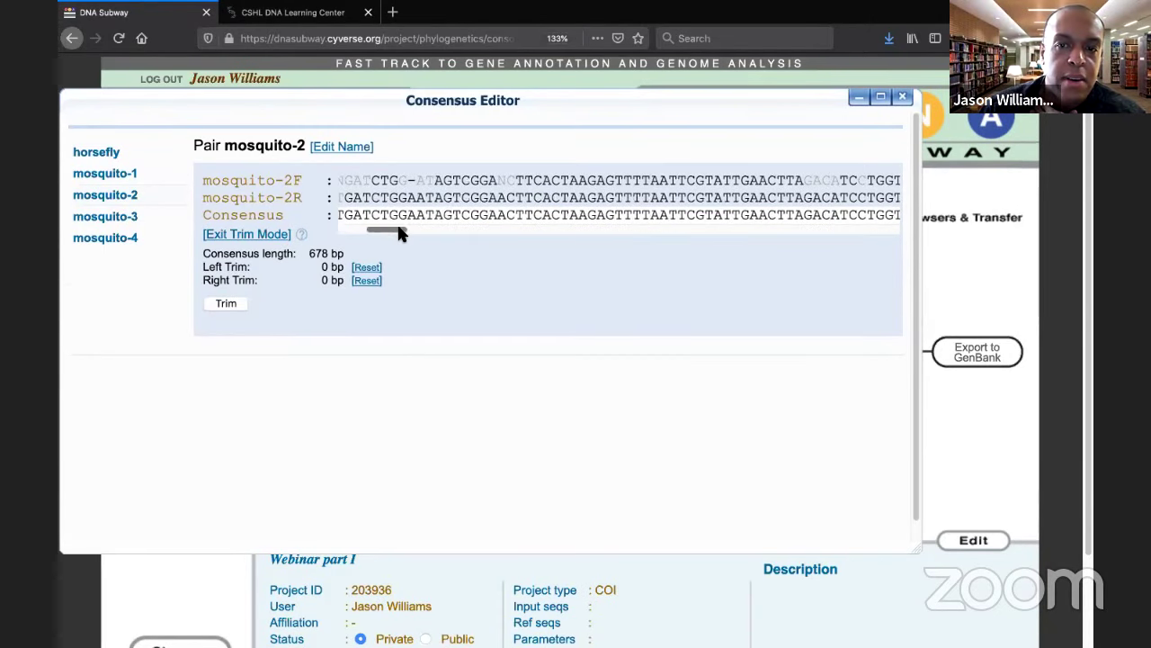
left_click(530, 222)
left_click_drag(388, 230, 814, 249)
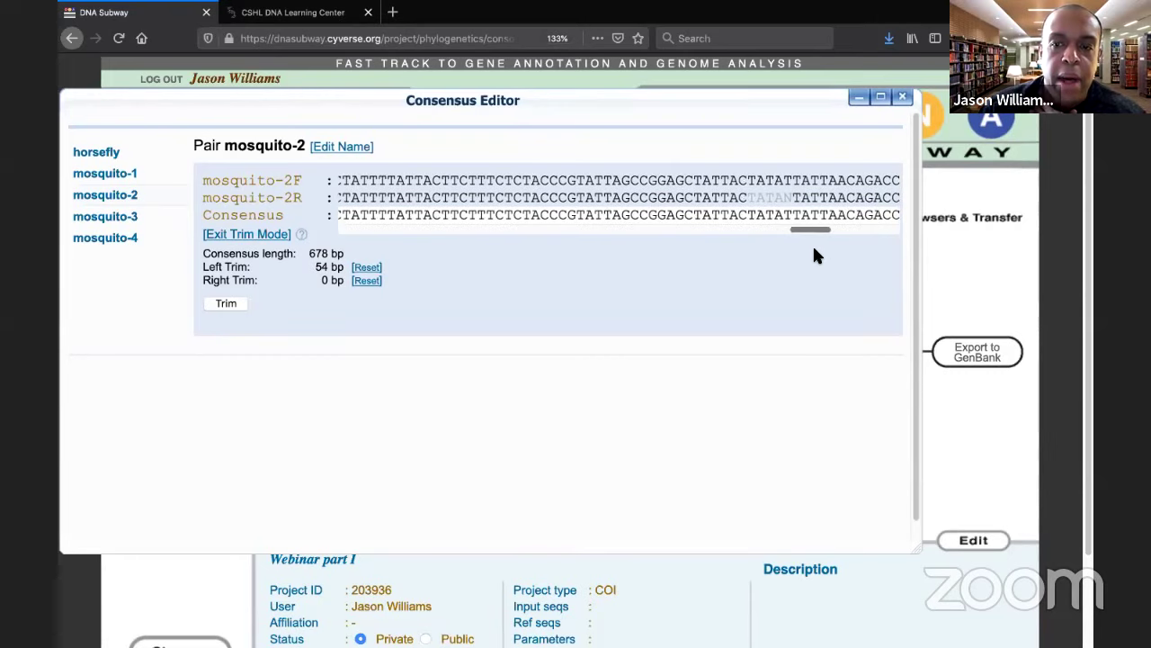
left_click(752, 216)
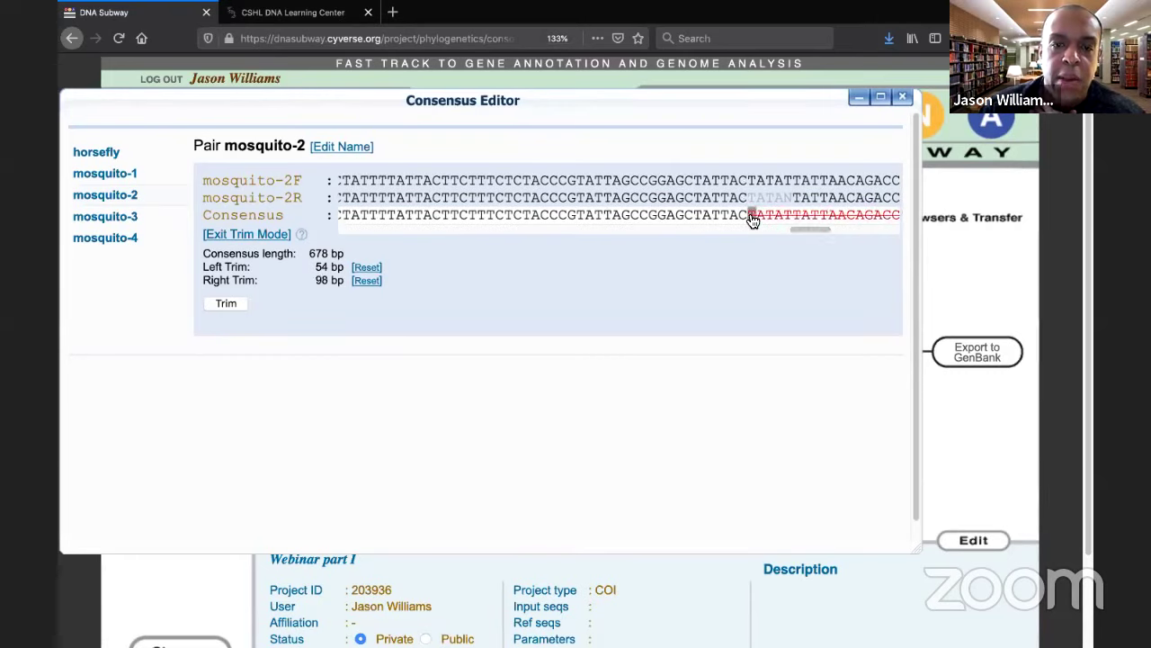
Step: Apply the mosquito-2 trim, then trim 49 bp from each end of mosquito-3
left_click(225, 304)
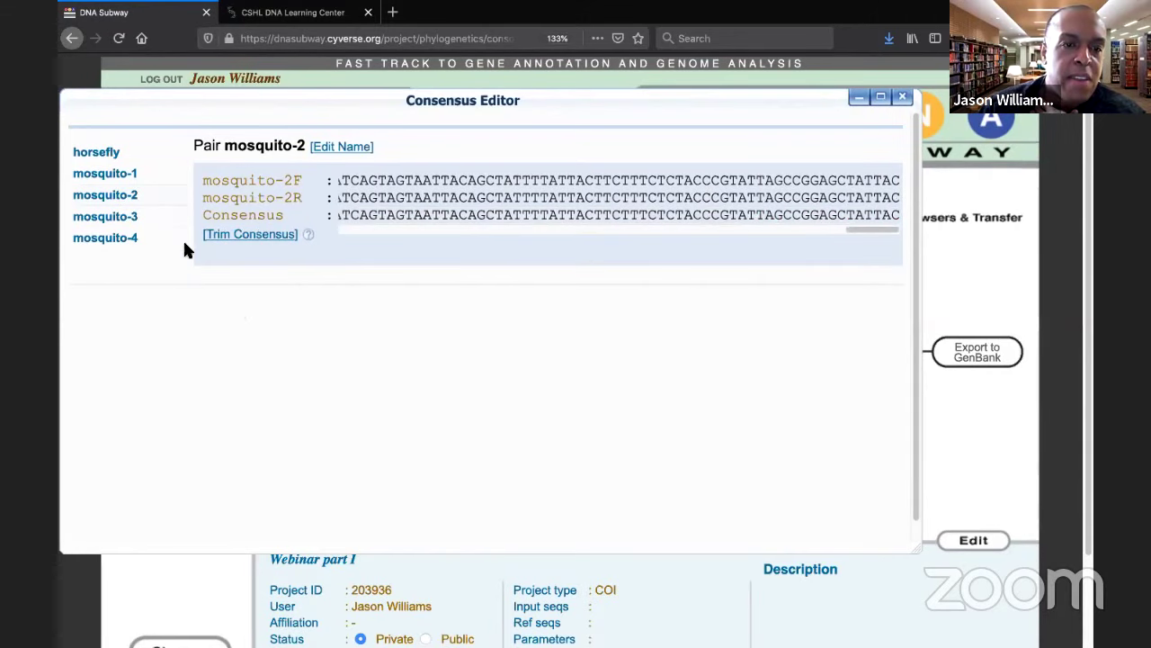
left_click(131, 220)
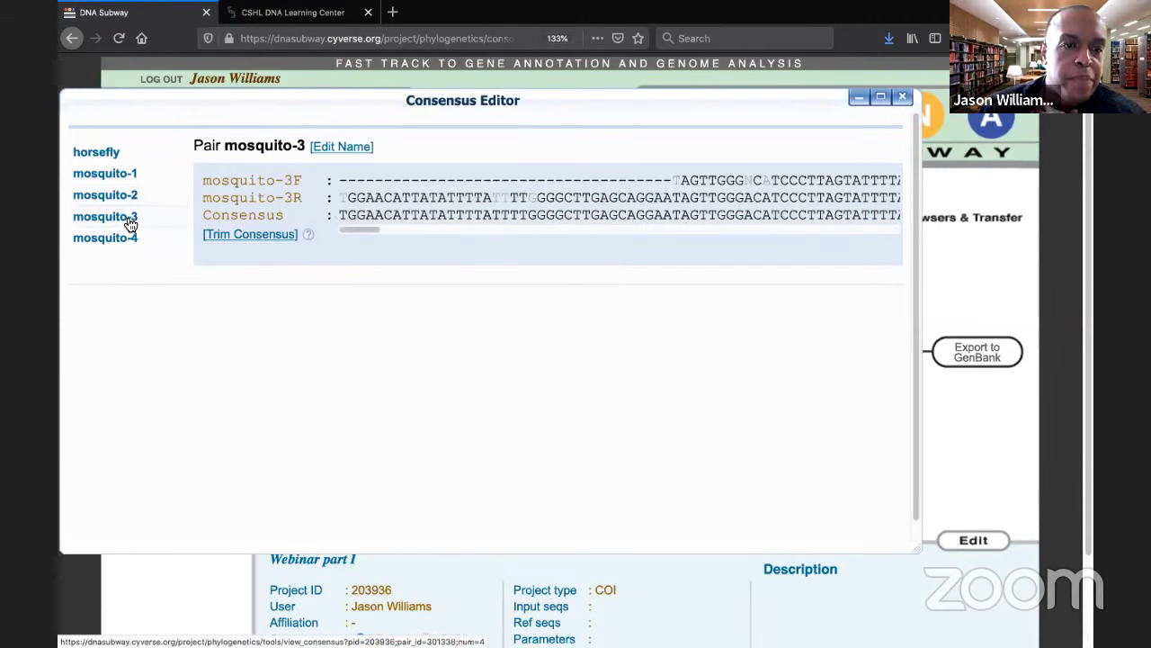
left_click(281, 237)
mouse_move(358, 232)
left_mouse_down()
mouse_move(393, 232)
mouse_move(378, 230)
left_mouse_up()
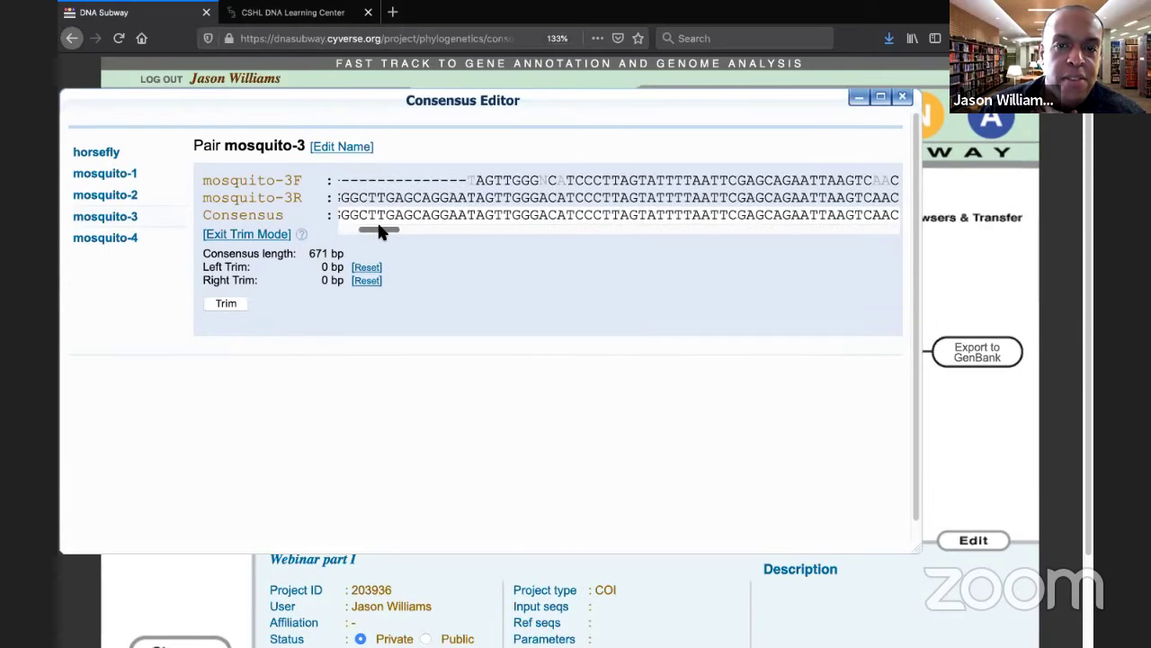
left_click(573, 220)
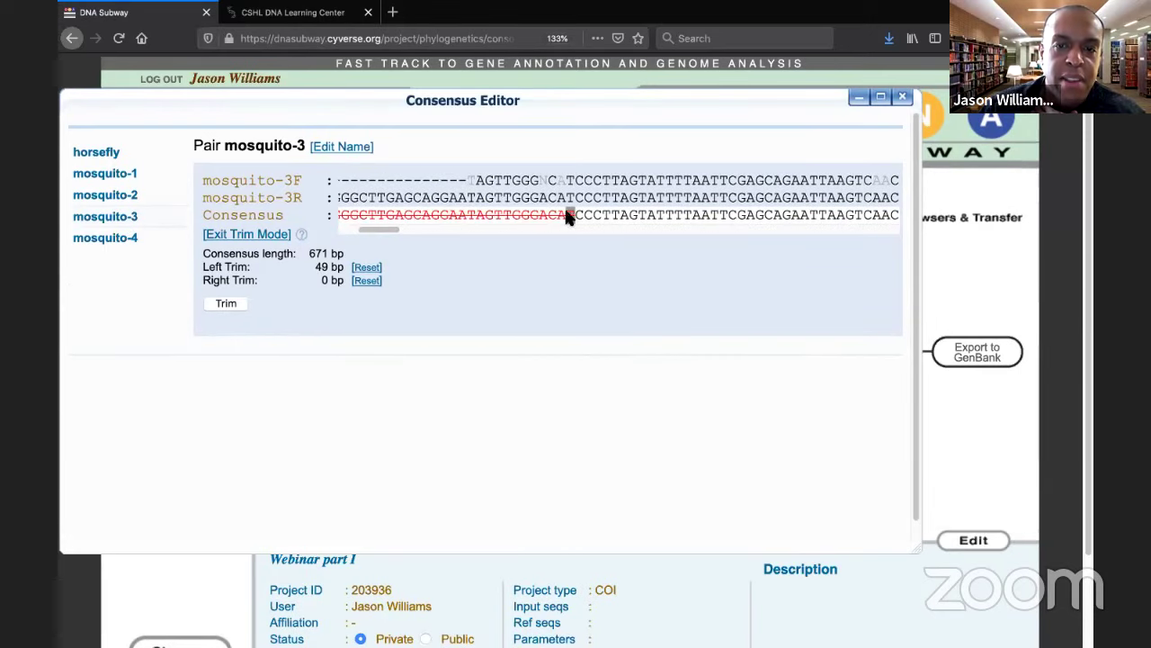
left_click_drag(556, 232, 865, 244)
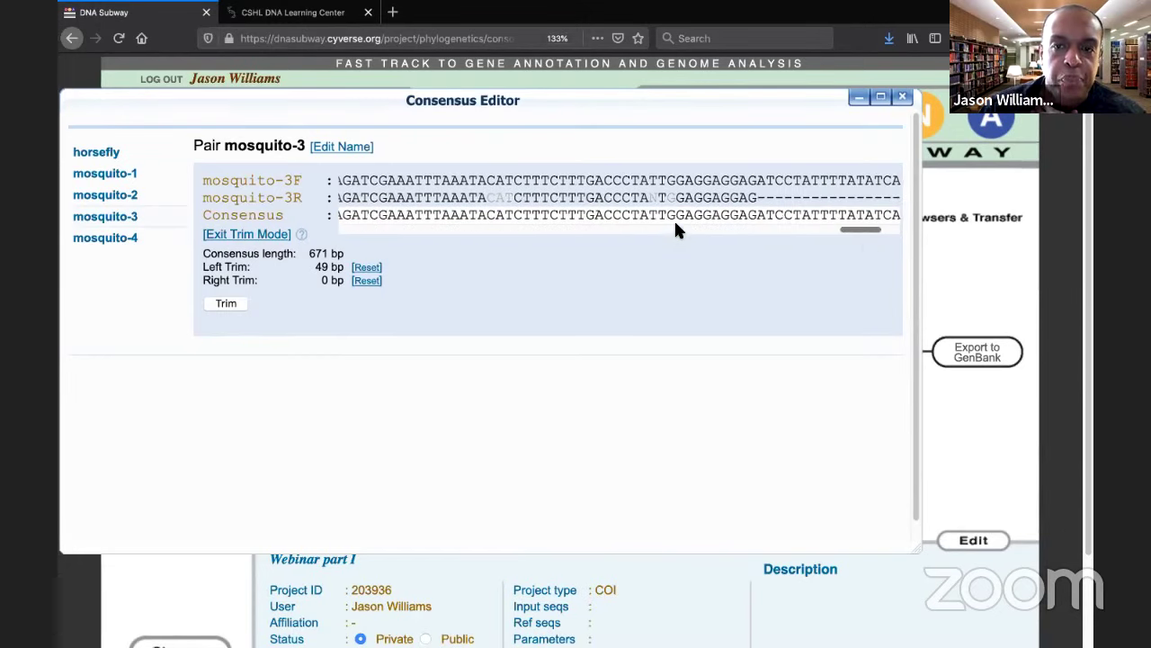
left_click(654, 217)
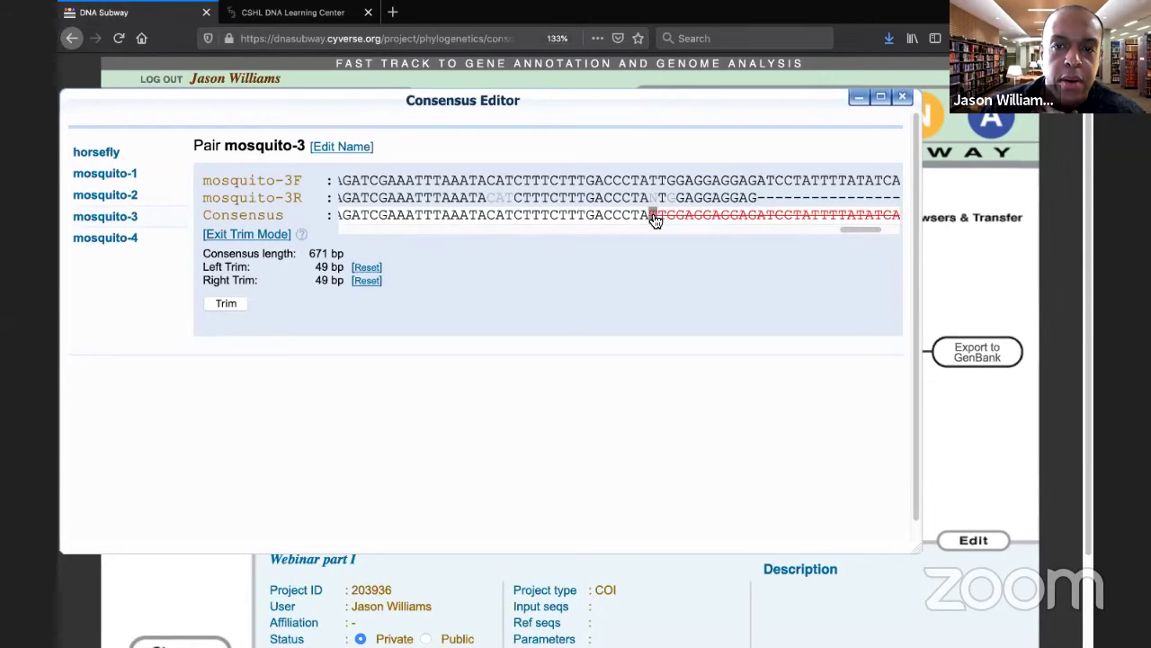
left_click(227, 304)
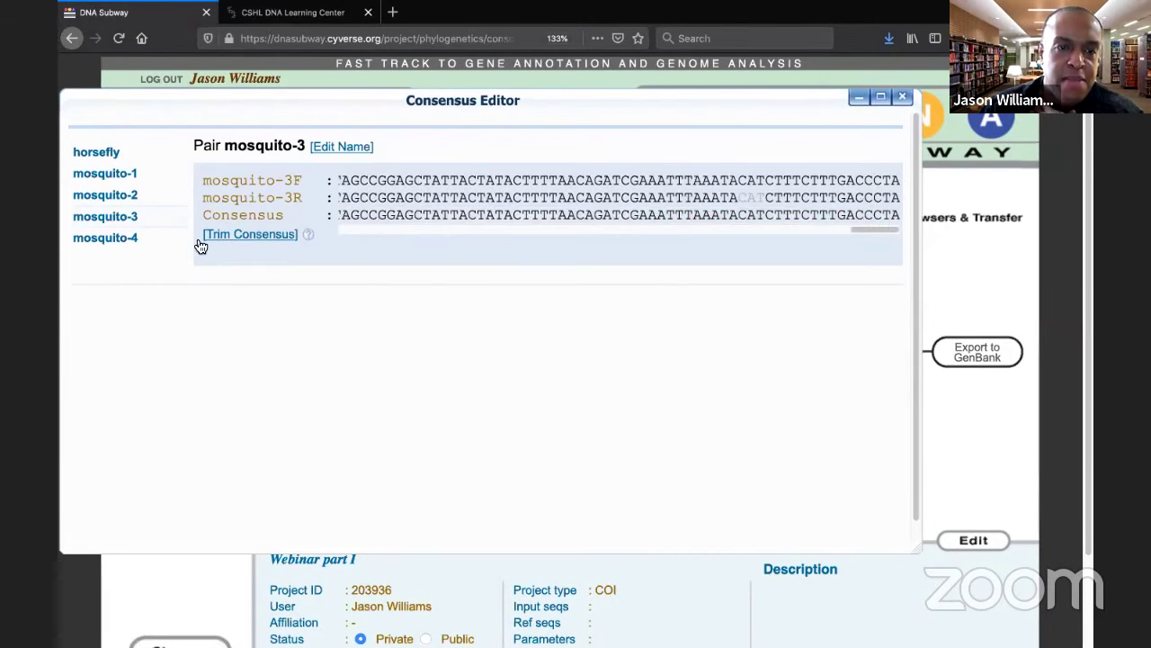
Step: Select mosquito-4, mark 57 bp left and 53 bp right trims, and move the editor down
left_click(117, 241)
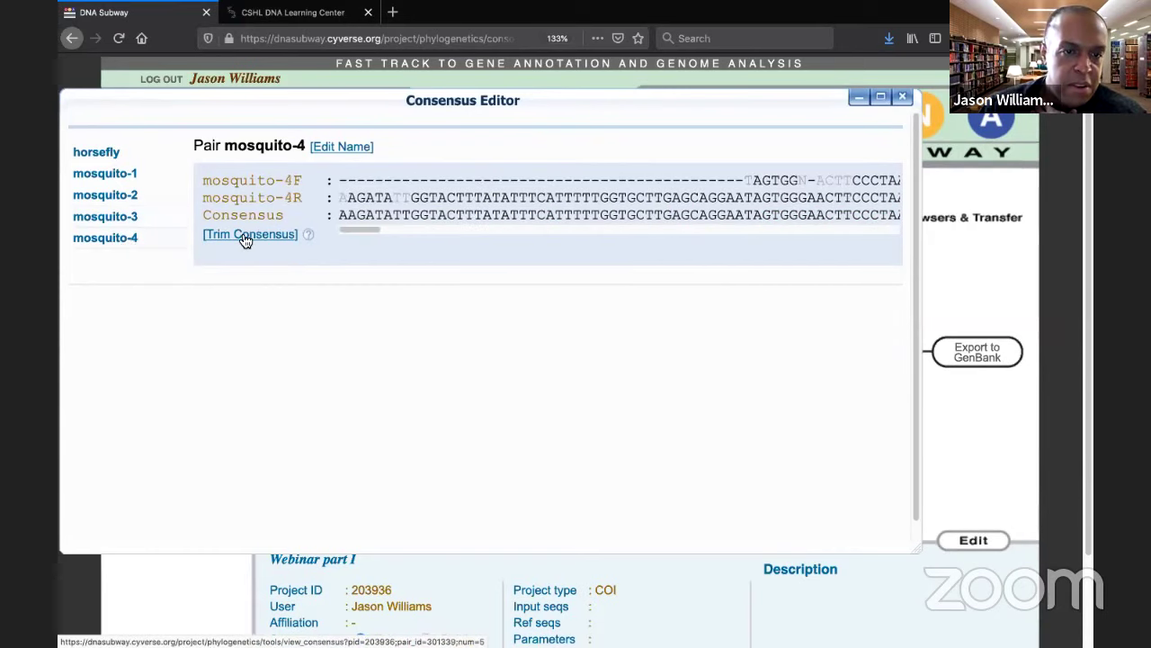
left_click(275, 236)
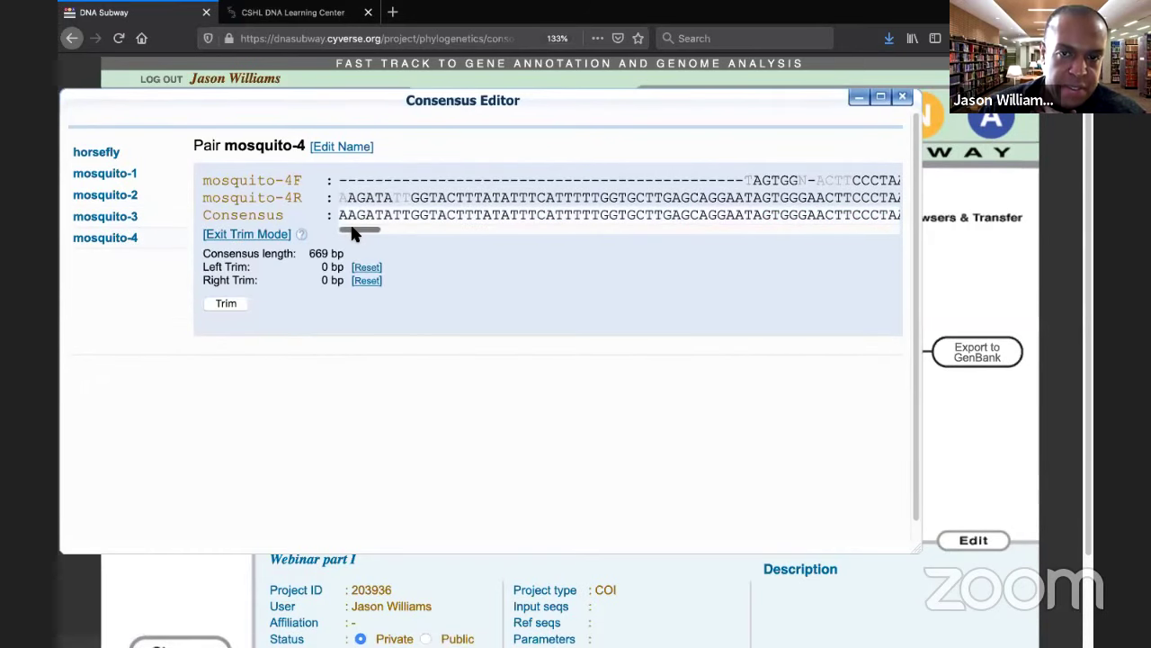
left_click_drag(360, 230, 400, 231)
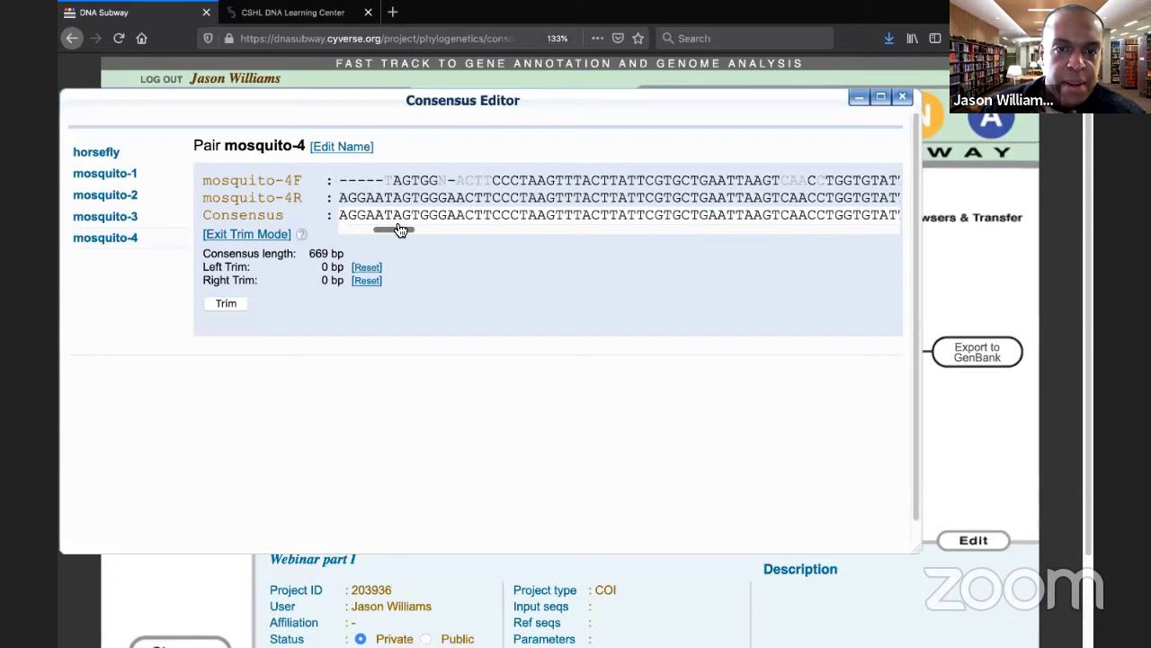
left_click(485, 217)
left_click_drag(519, 229, 859, 230)
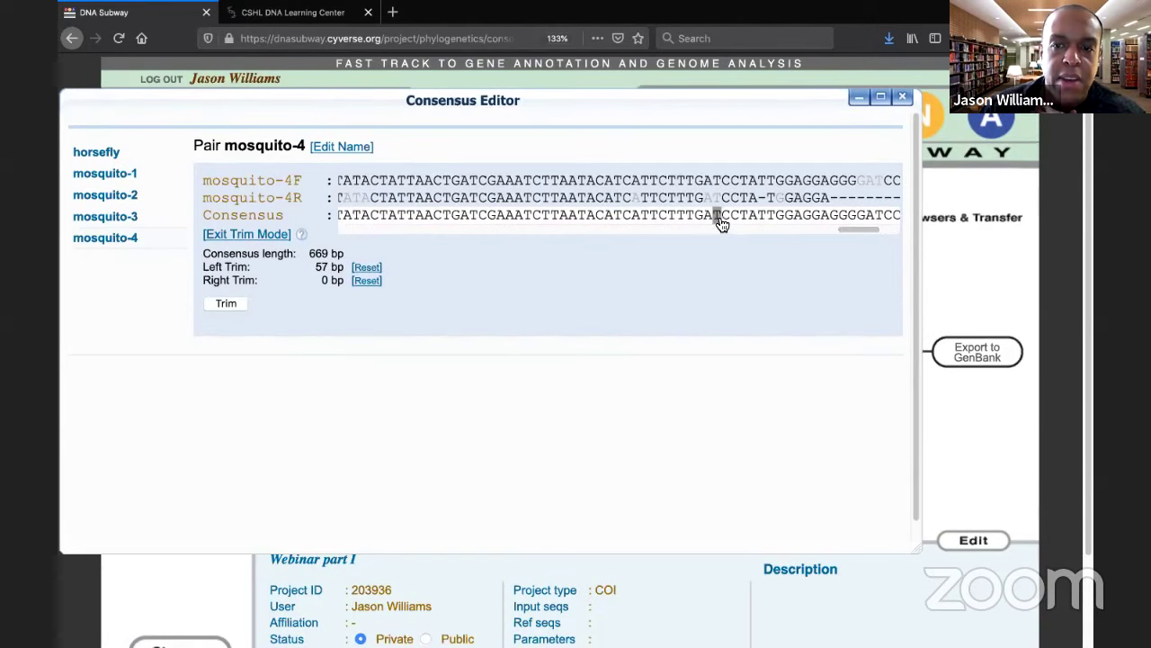
left_click(635, 216)
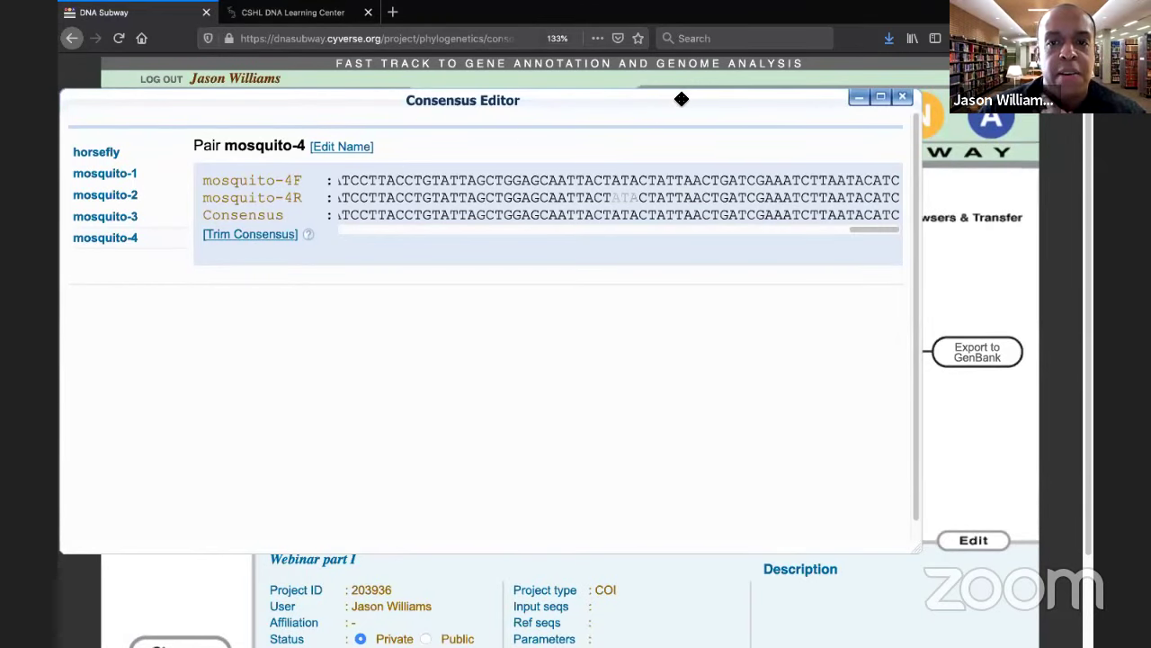
left_click_drag(653, 173, 650, 307)
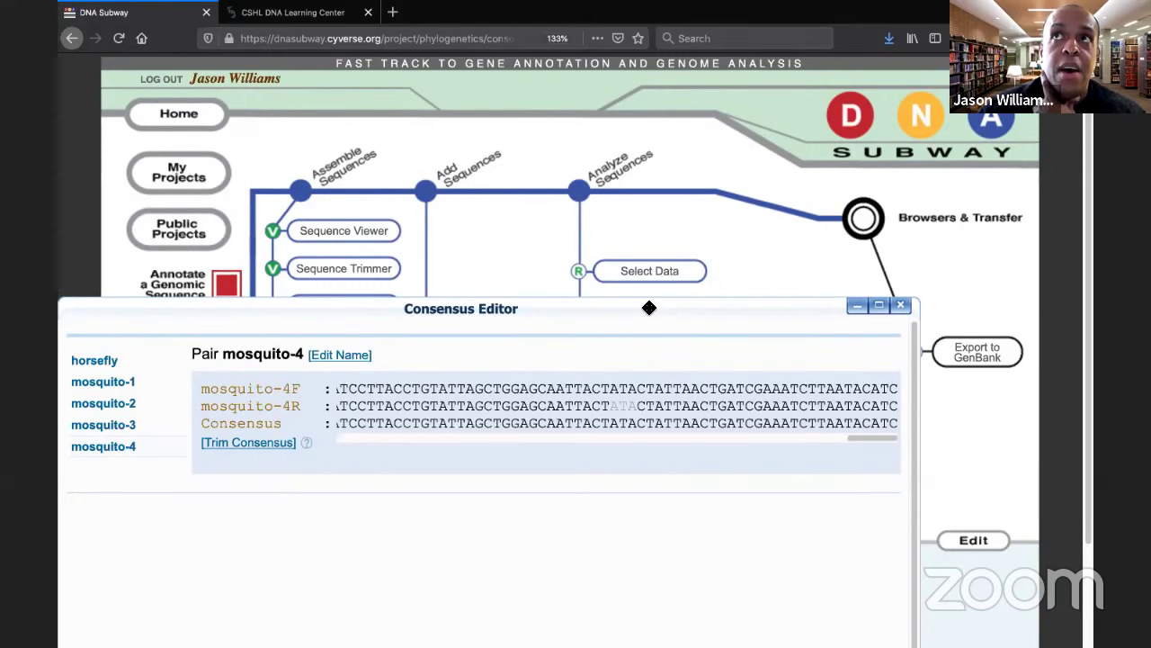
Step: Close the Consensus Editor and open the Sequence Viewer listing all ten reads
left_click(904, 307)
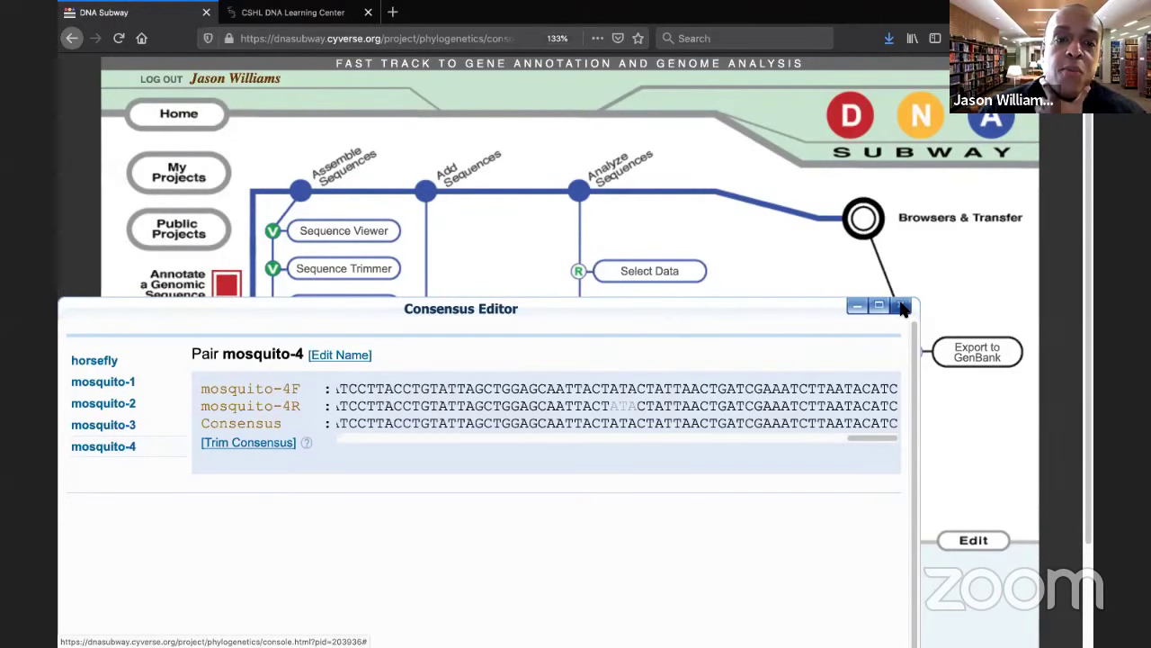
left_click(362, 230)
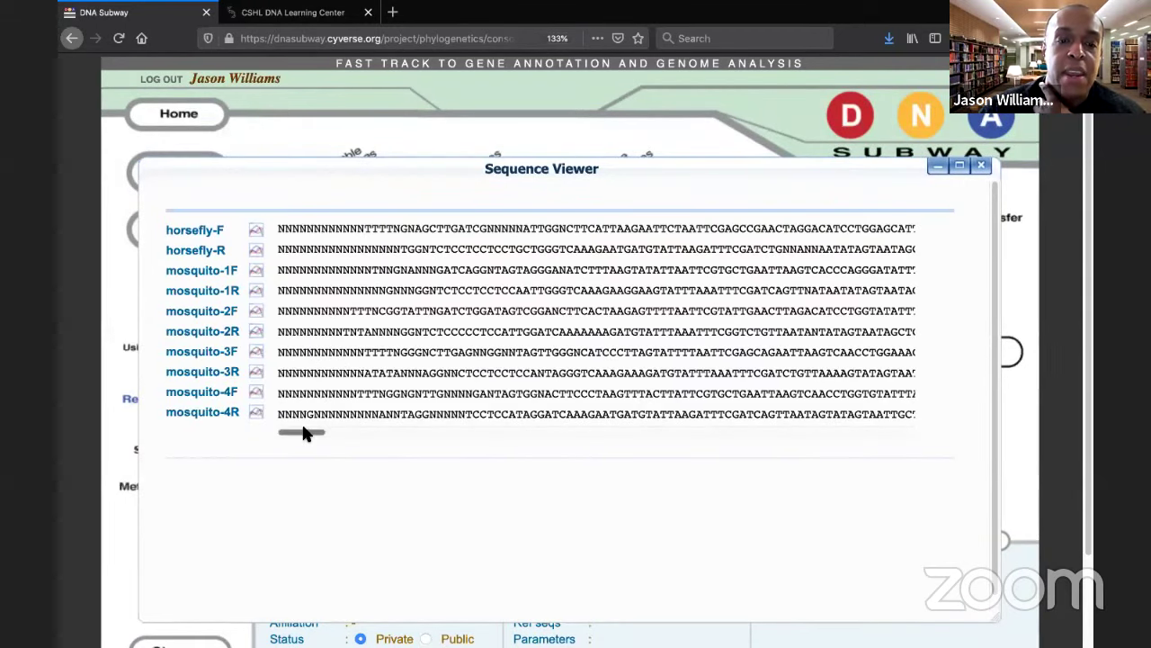
left_click_drag(304, 432, 265, 412)
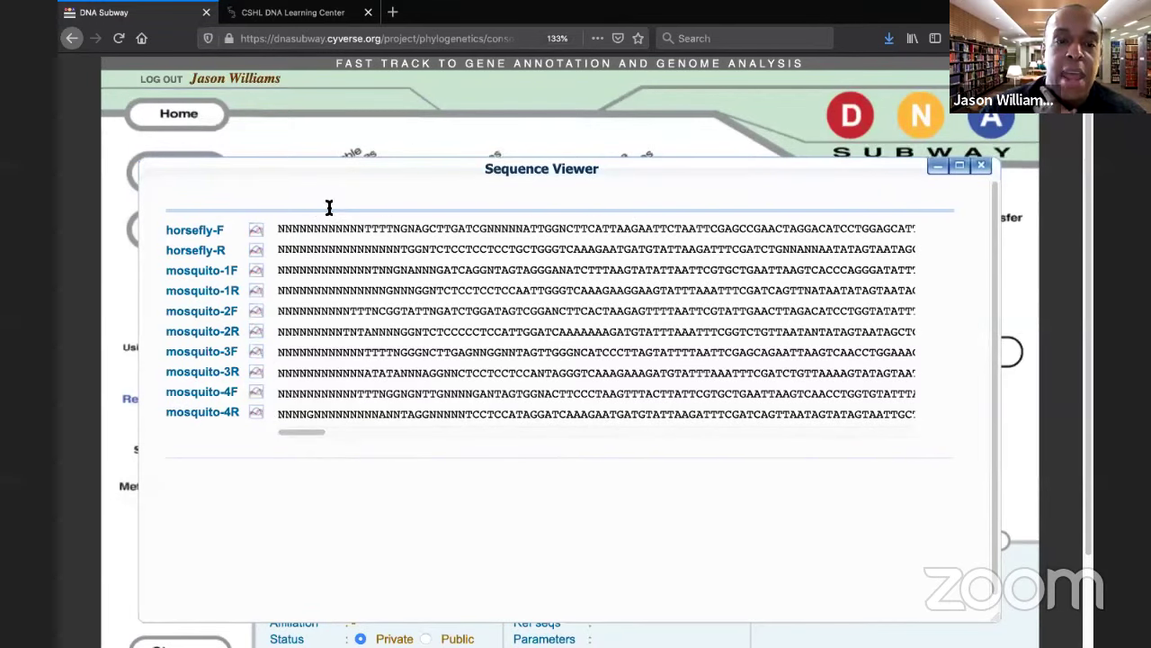
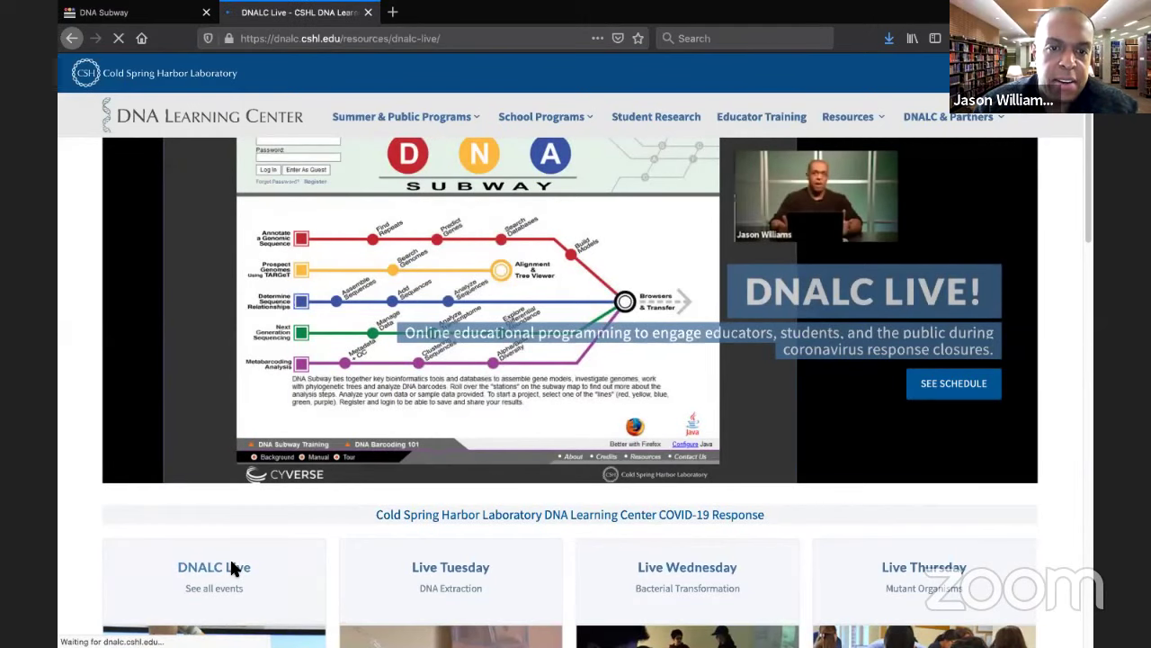
Step: Open the Barcoding Bioinformatics Part II event page and list its student and instructor handouts under Resources
scroll(232, 565, "down", 7)
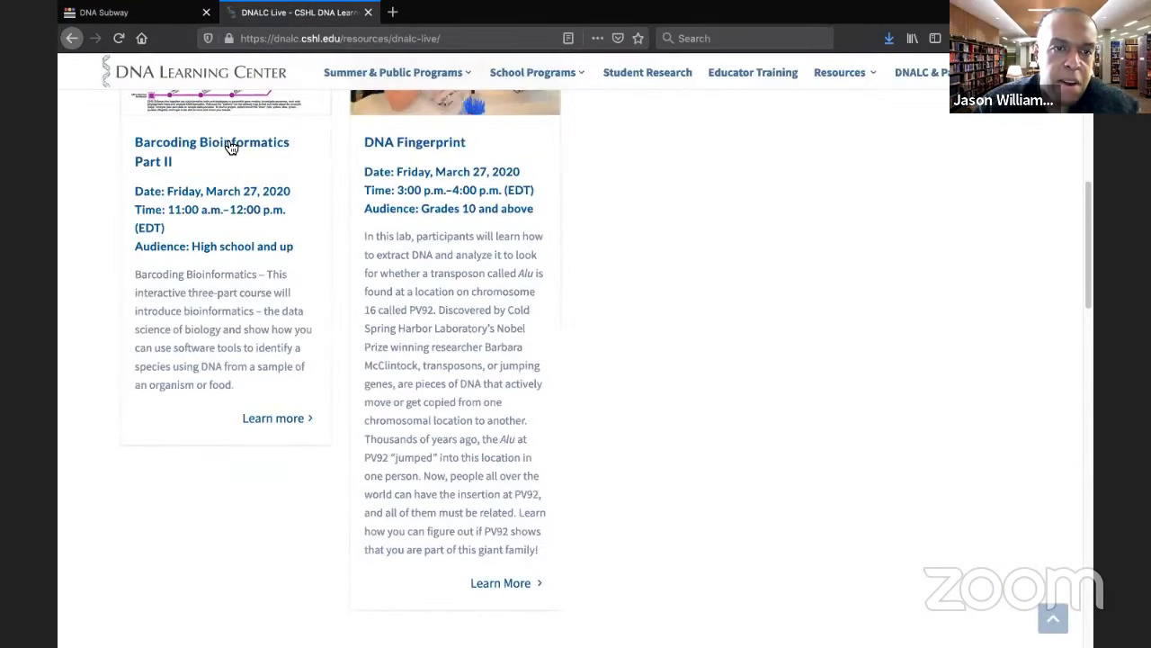
left_click(231, 145)
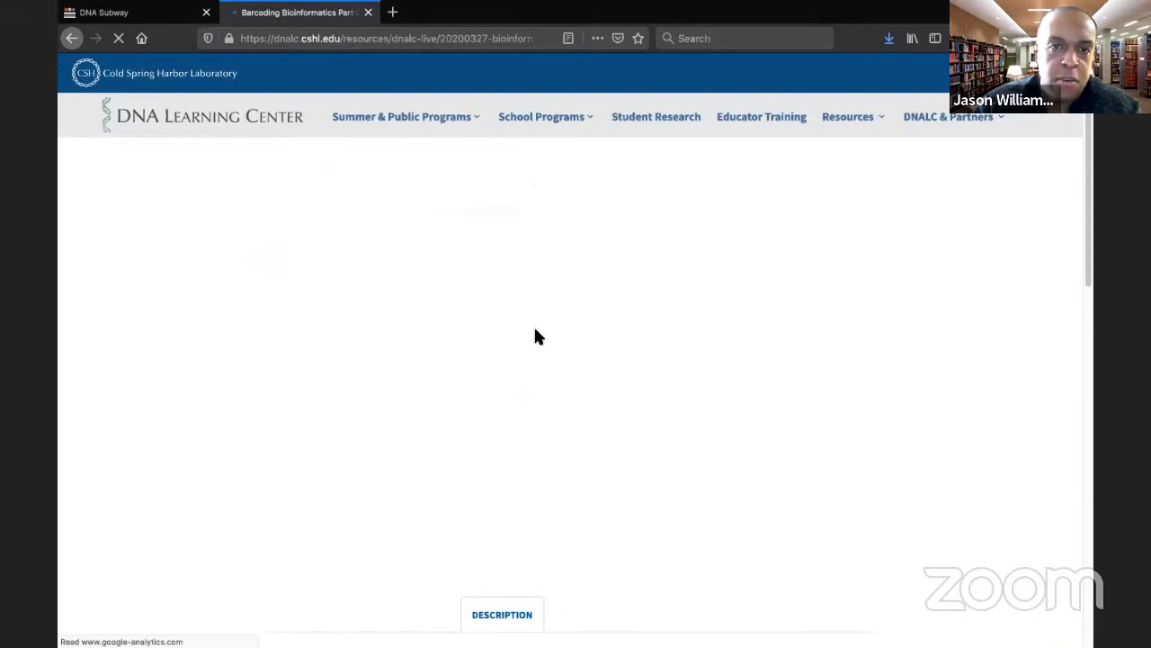
scroll(558, 334, "down", 3)
left_click(607, 326)
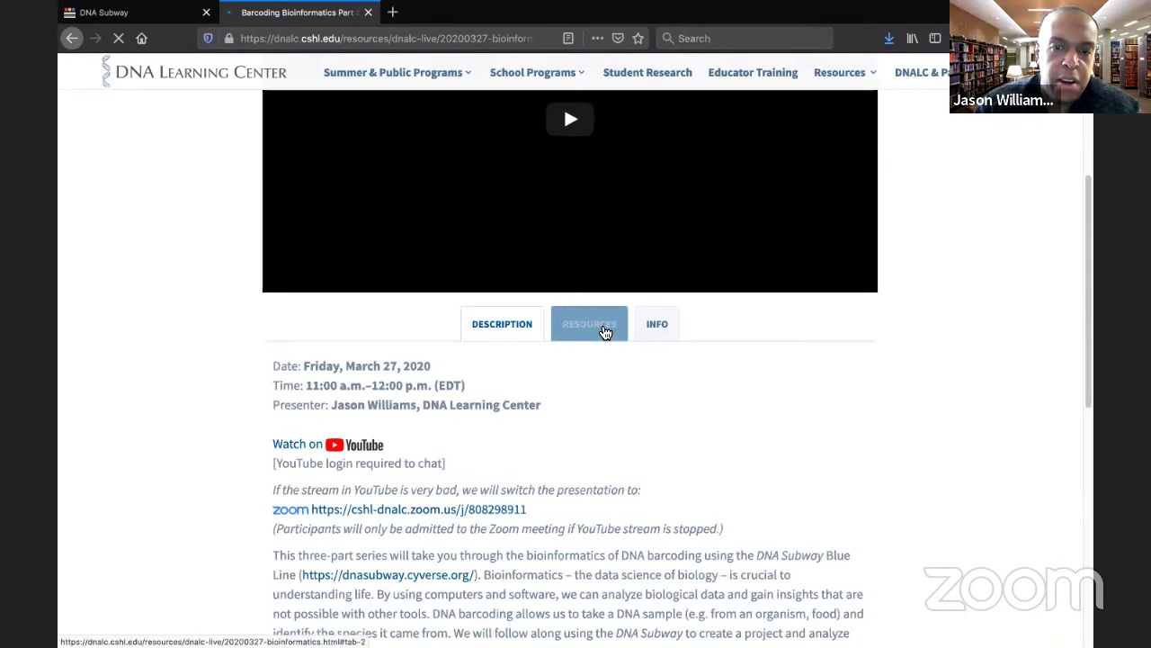
scroll(578, 324, "down", 2)
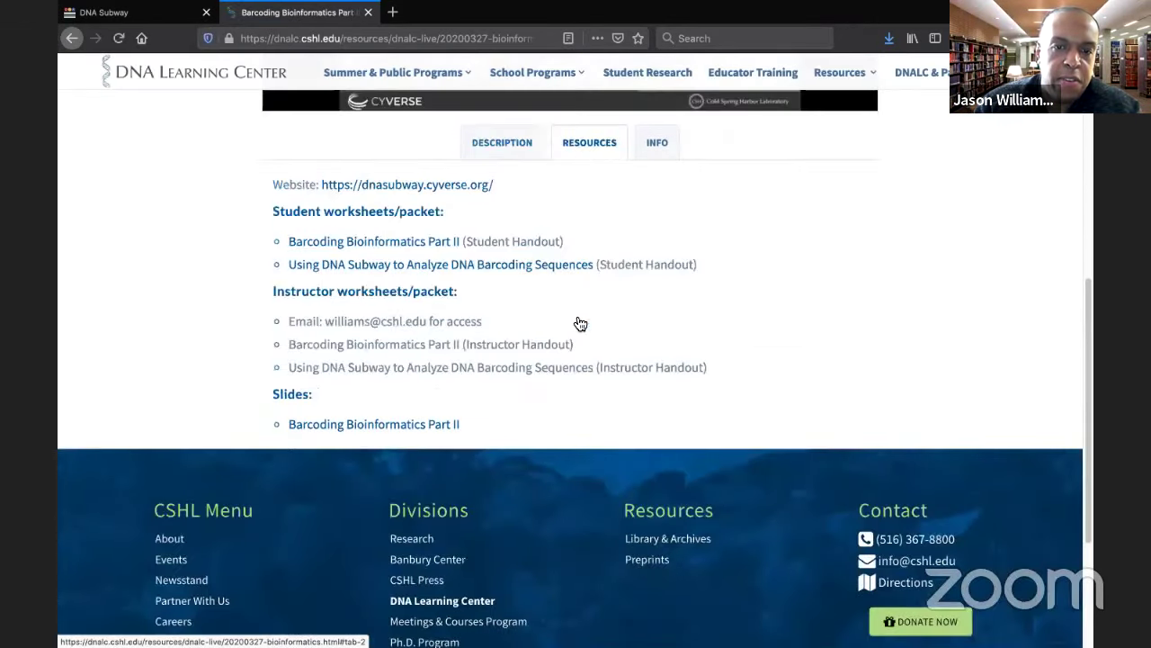
Step: Open the Barcoding Bioinformatics Part II student handout at the page 2 BLAST Search Exercise
left_click(438, 244)
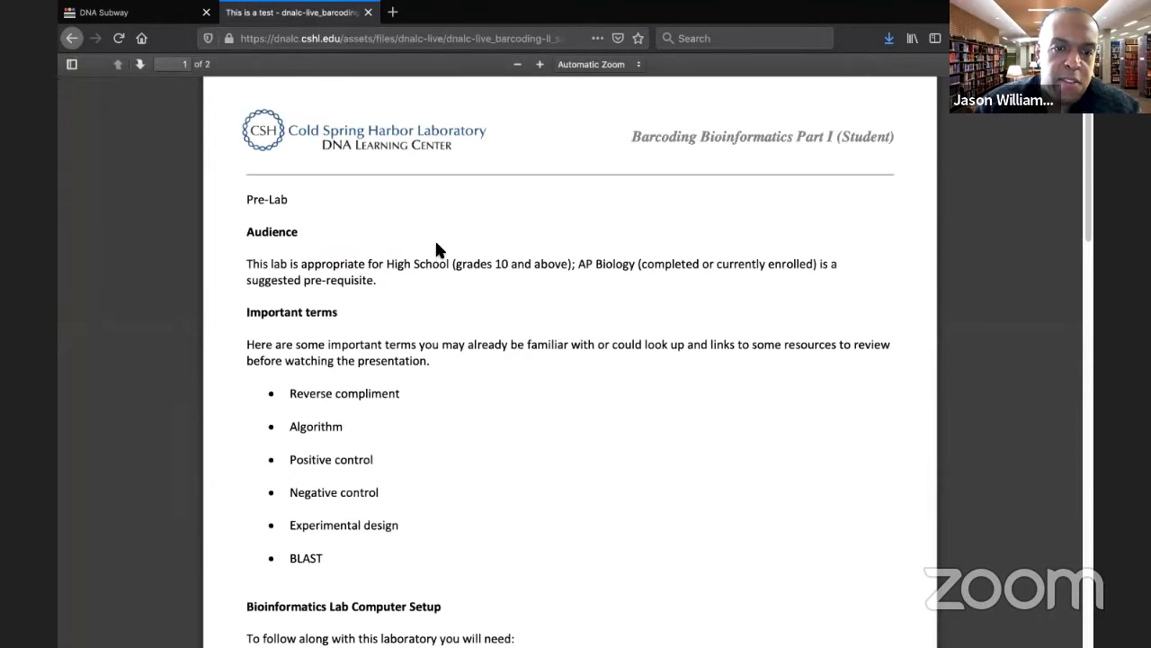
scroll(436, 249, "down", 5)
scroll(436, 249, "down", 4)
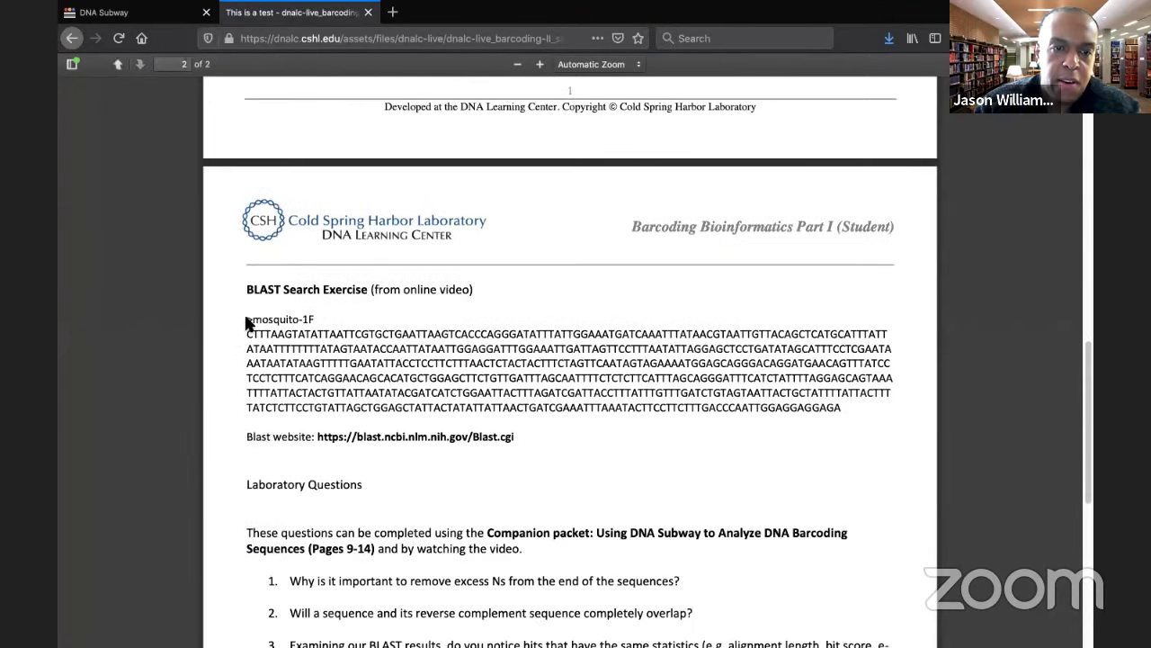
Step: Select and copy the >mosquito-1F header with its full sequence, then leave full screen
left_click_drag(297, 321, 395, 335)
left_click(461, 352)
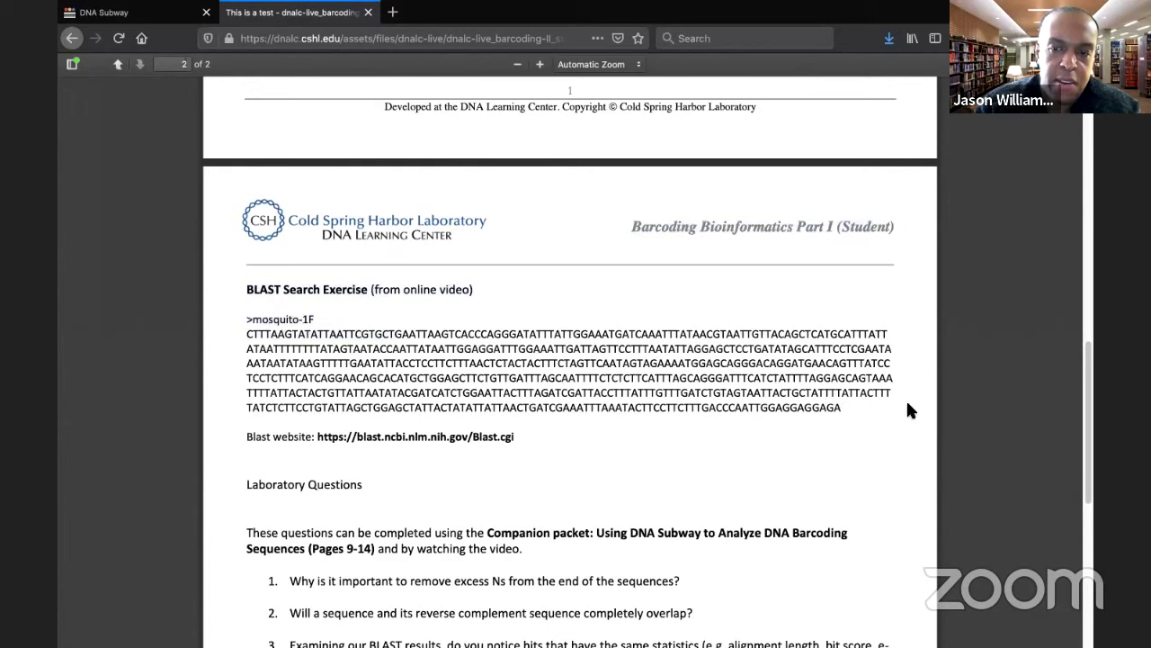
left_click(728, 393)
left_click(840, 395)
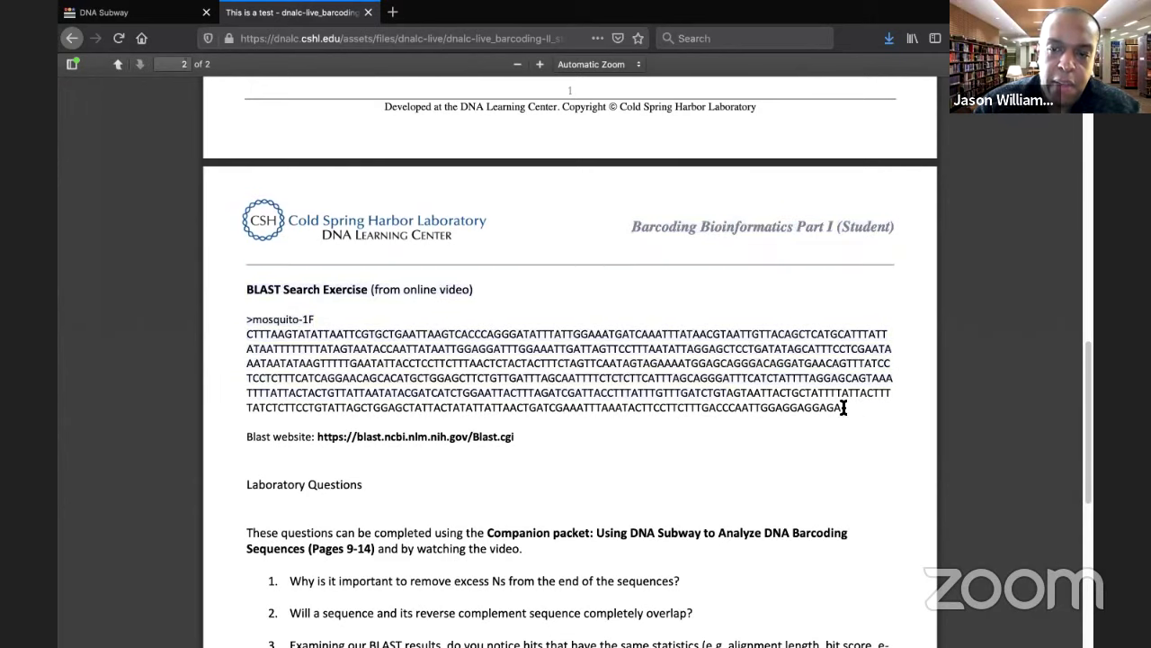
left_click_drag(841, 394, 796, 404)
left_click(246, 312)
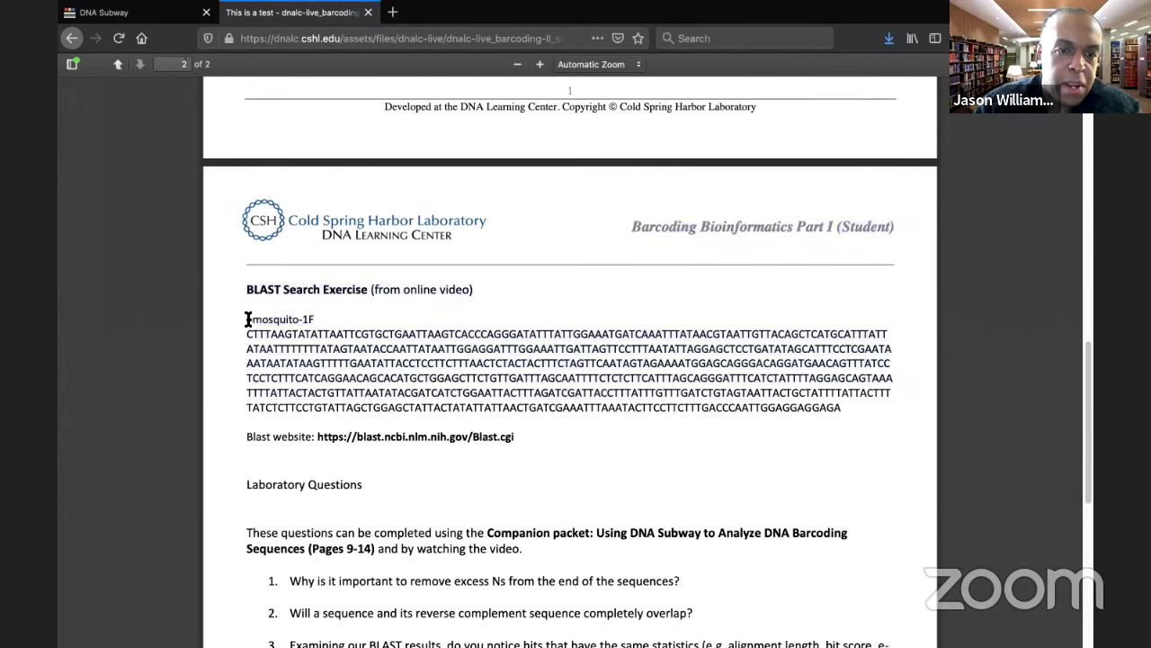
left_click_drag(249, 320, 839, 407)
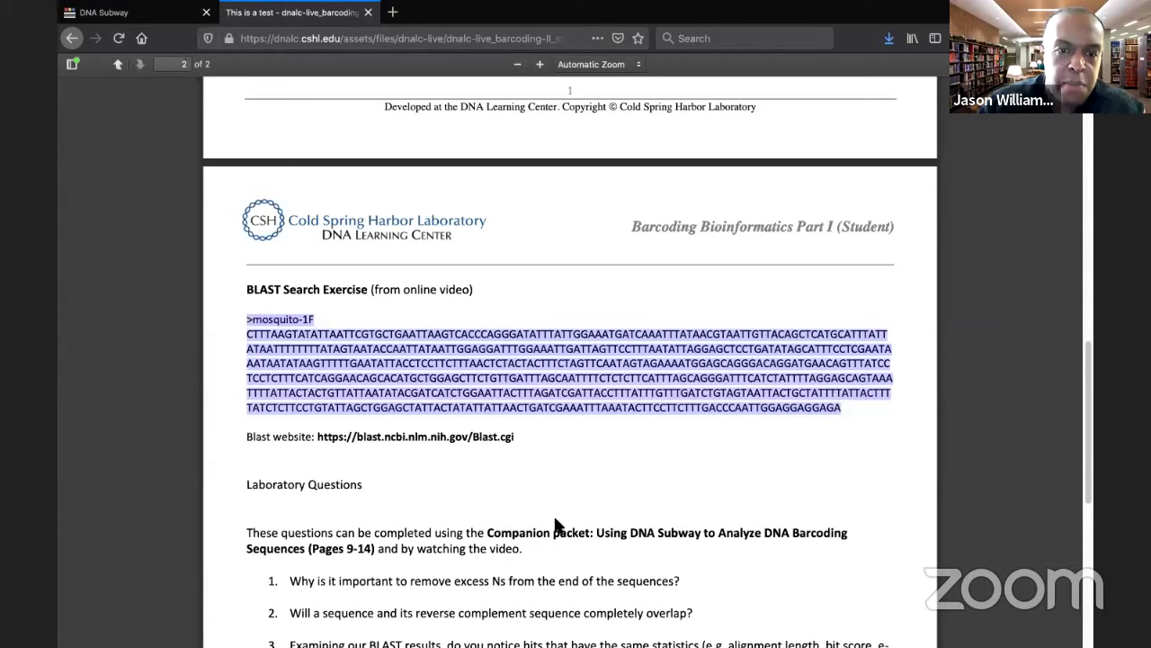
left_click(474, 406)
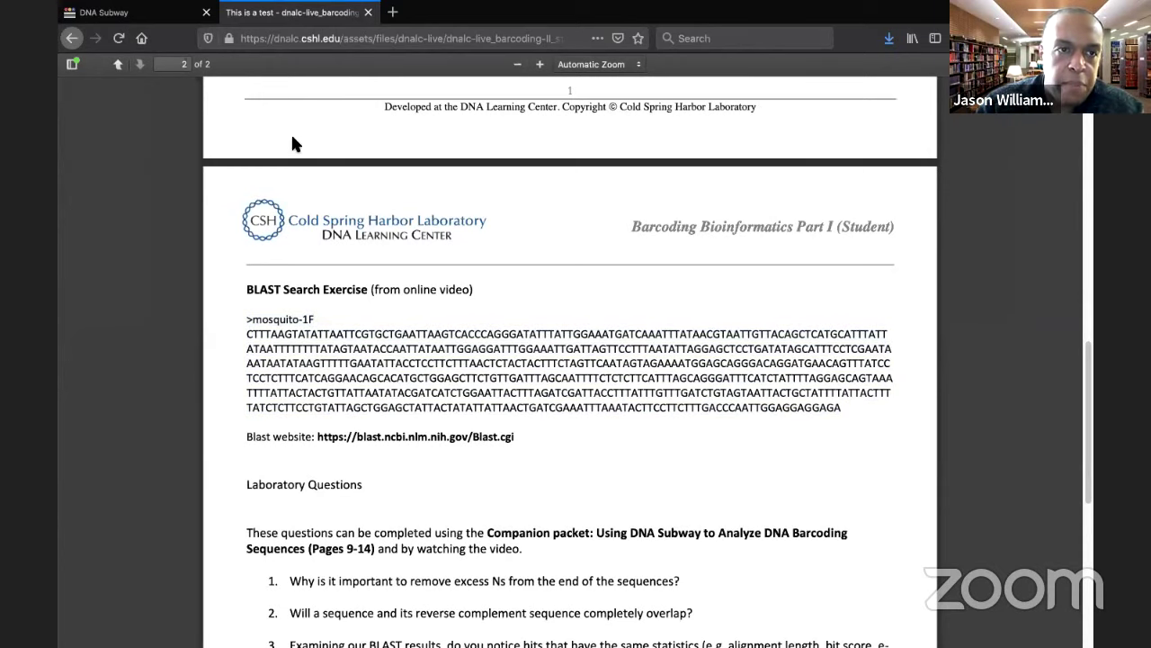
mouse_move(106, 20)
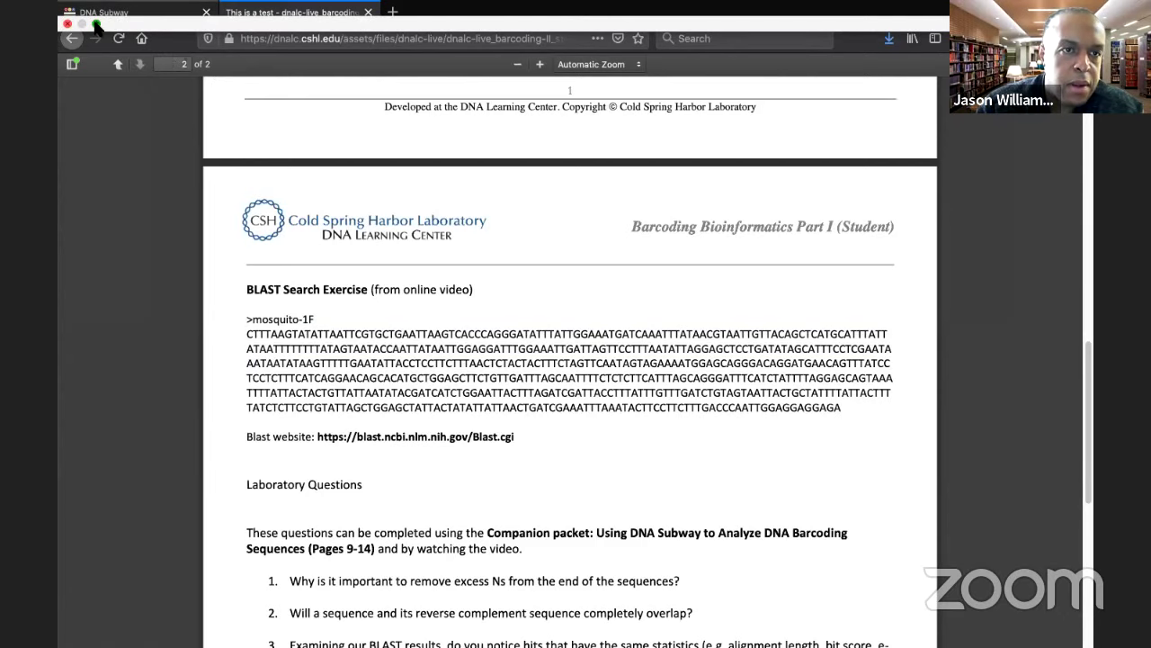
left_click(95, 25)
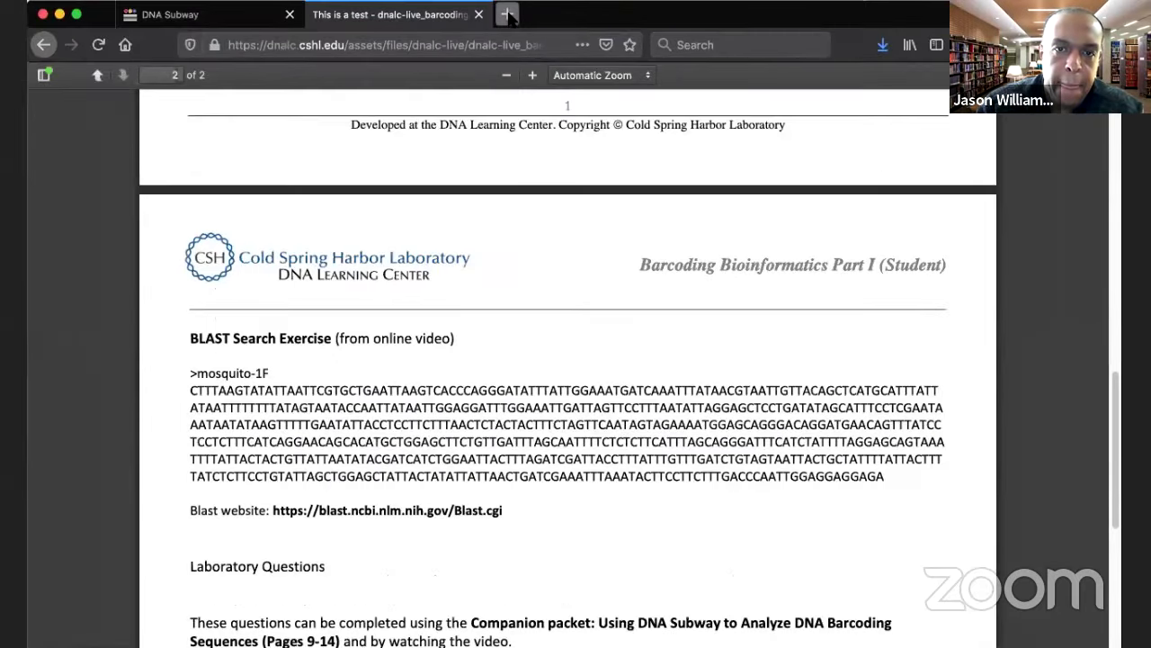
Step: Google 'ncbi blast' in a new tab and open the BLAST: Basic Local Alignment Search Tool result
left_click(507, 15)
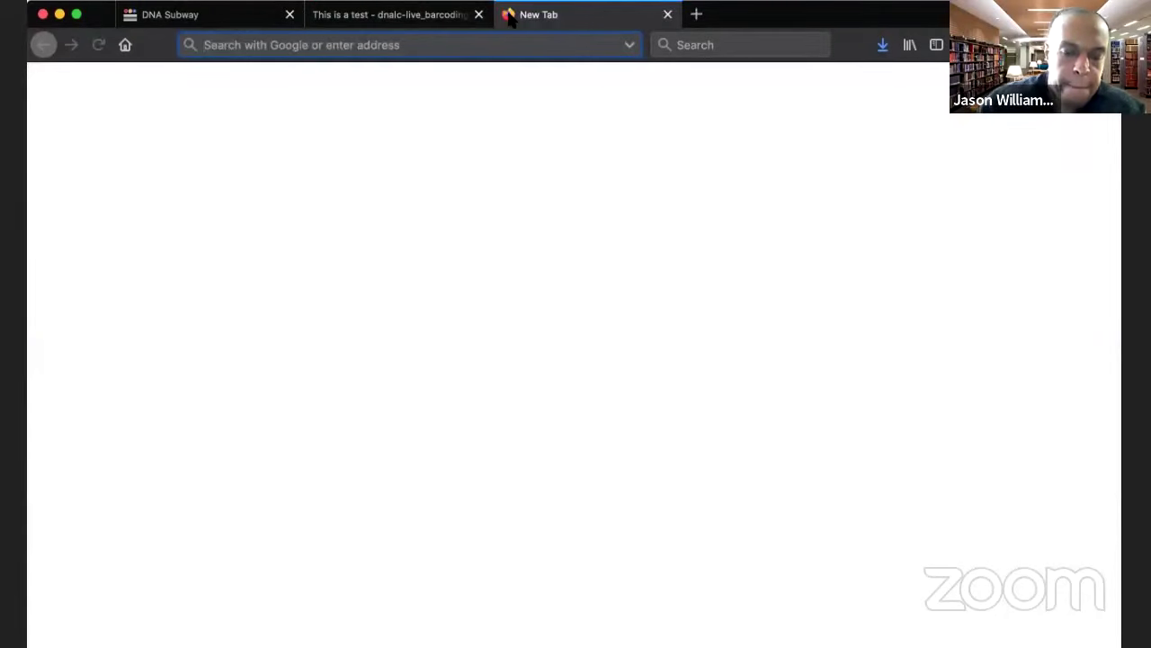
type("ncbi ")
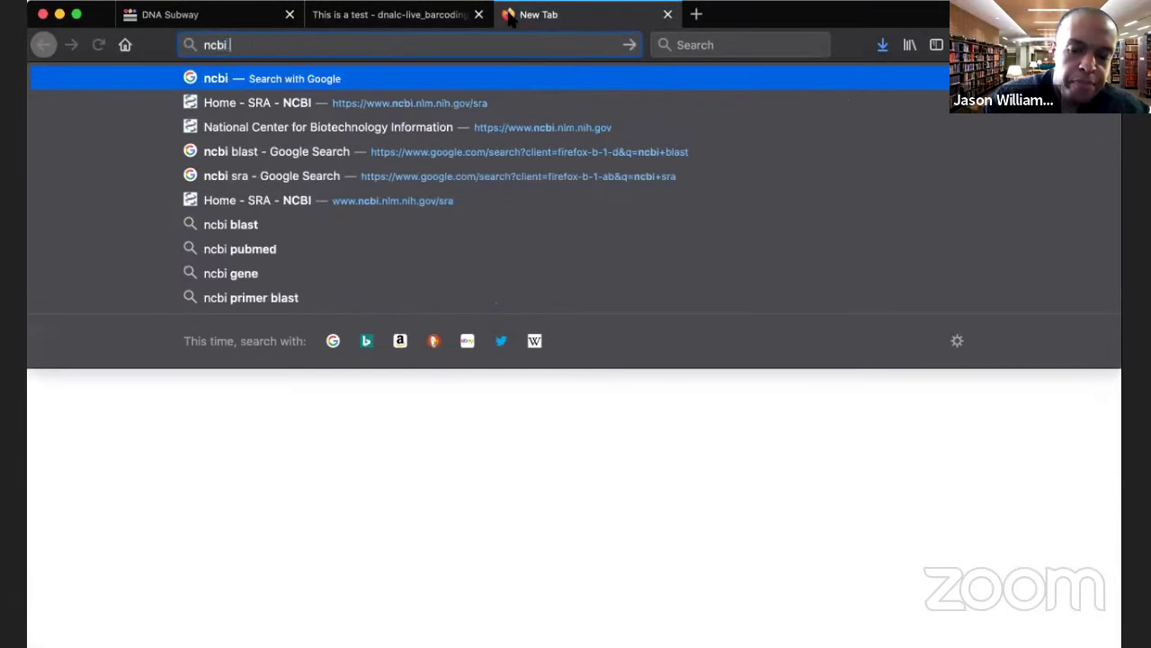
type("blast")
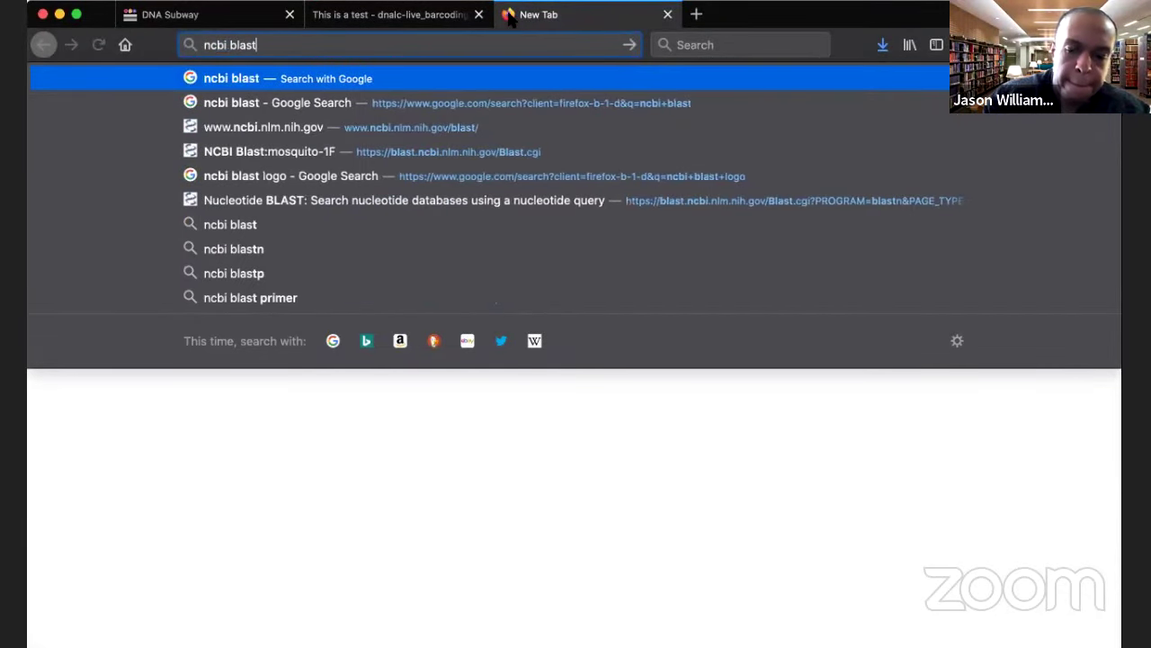
key("Return")
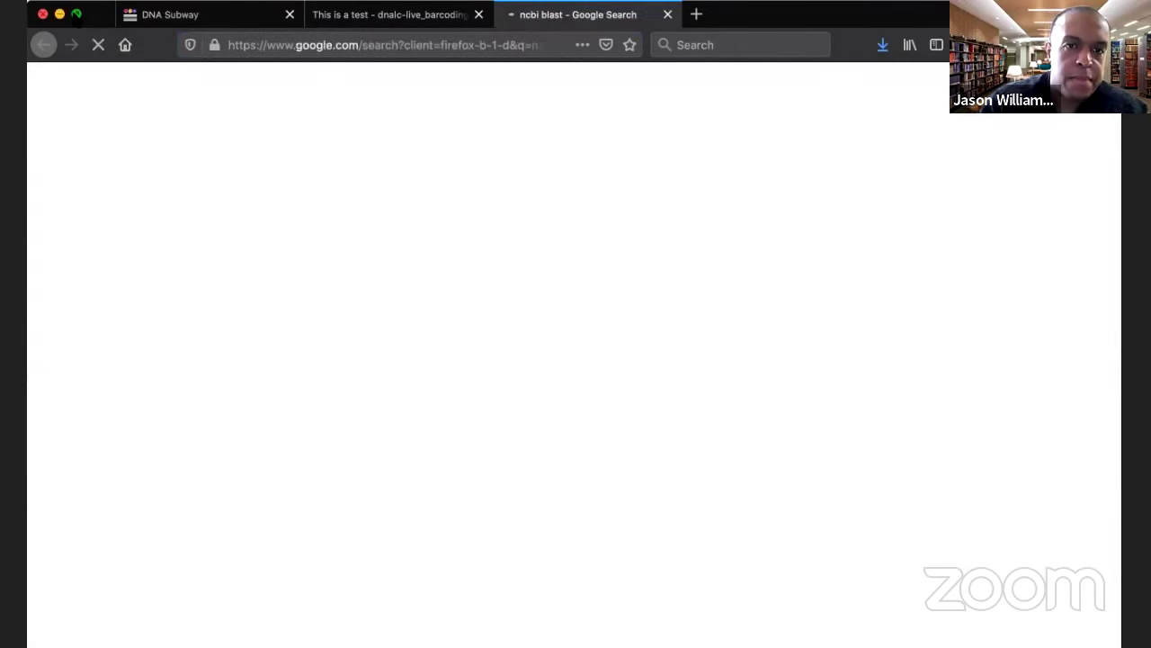
left_click(77, 13)
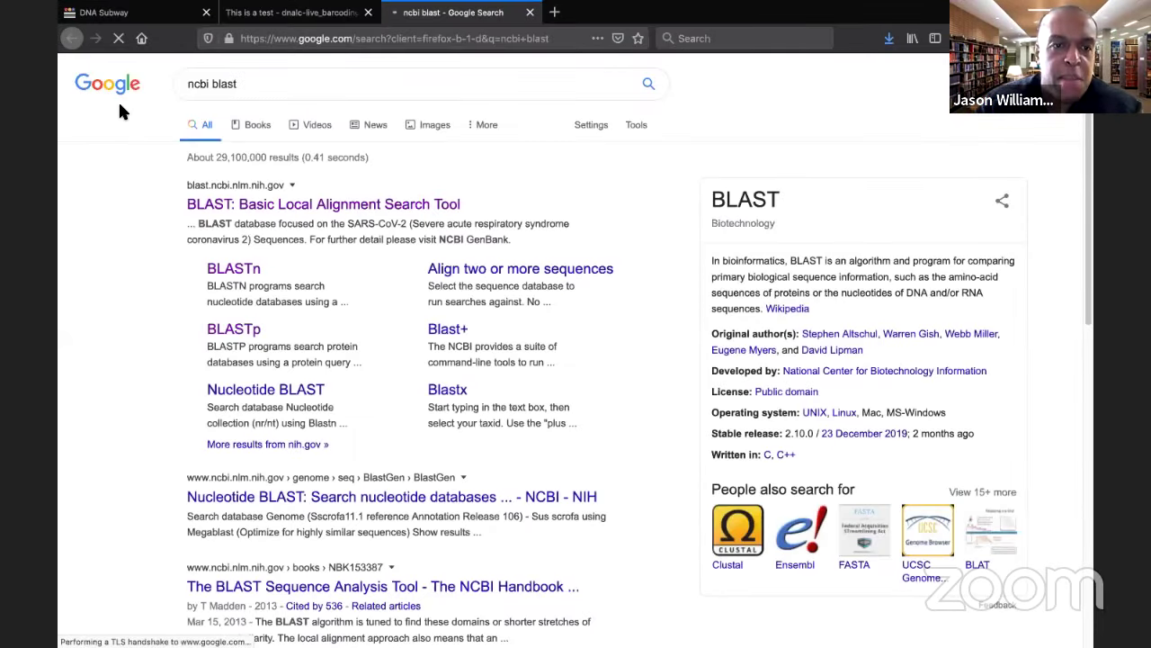
left_click(367, 205)
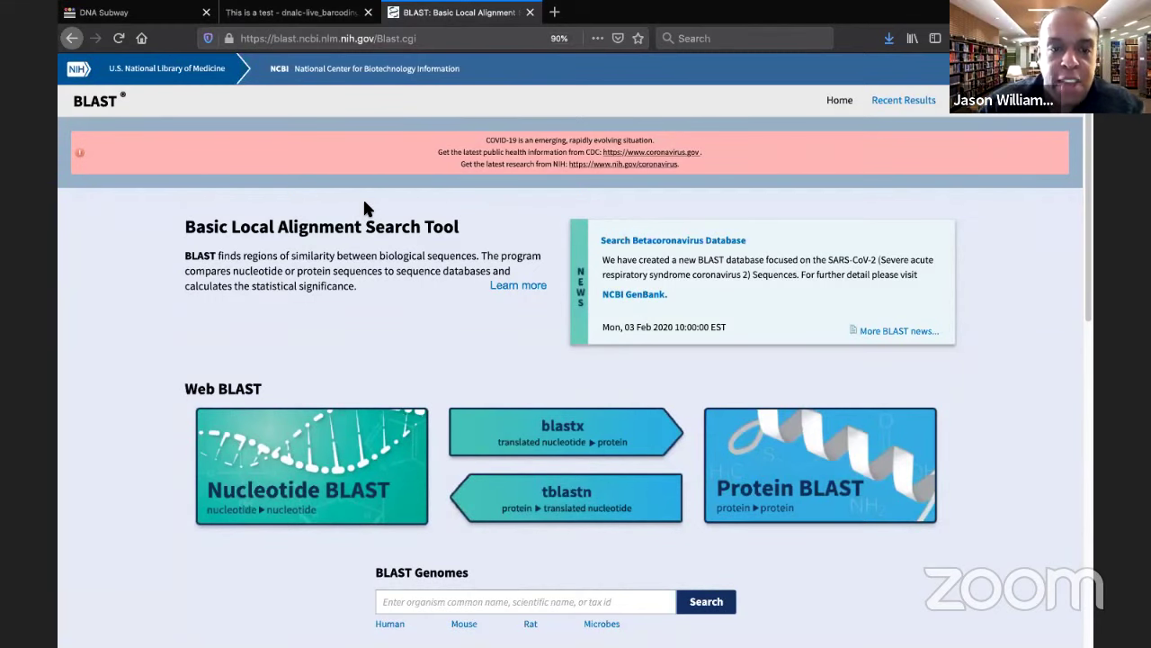
Step: Open the Standard Nucleotide BLAST form and enlarge the page with Ctrl+plus
scroll(364, 205, "down", 3)
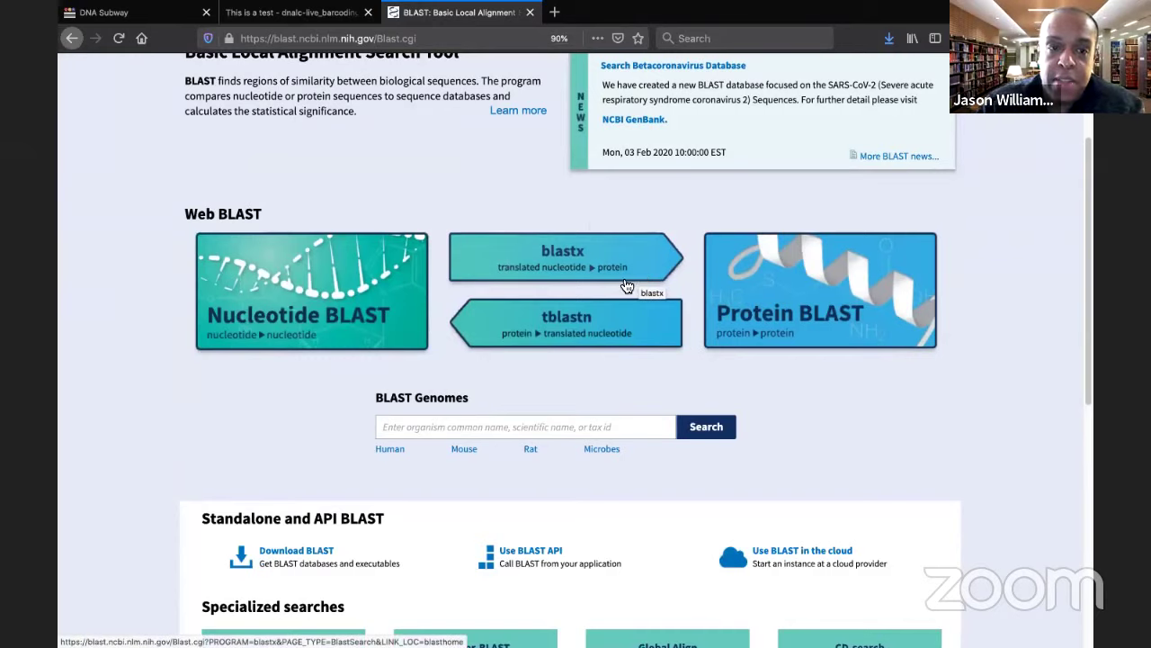
left_click(263, 299)
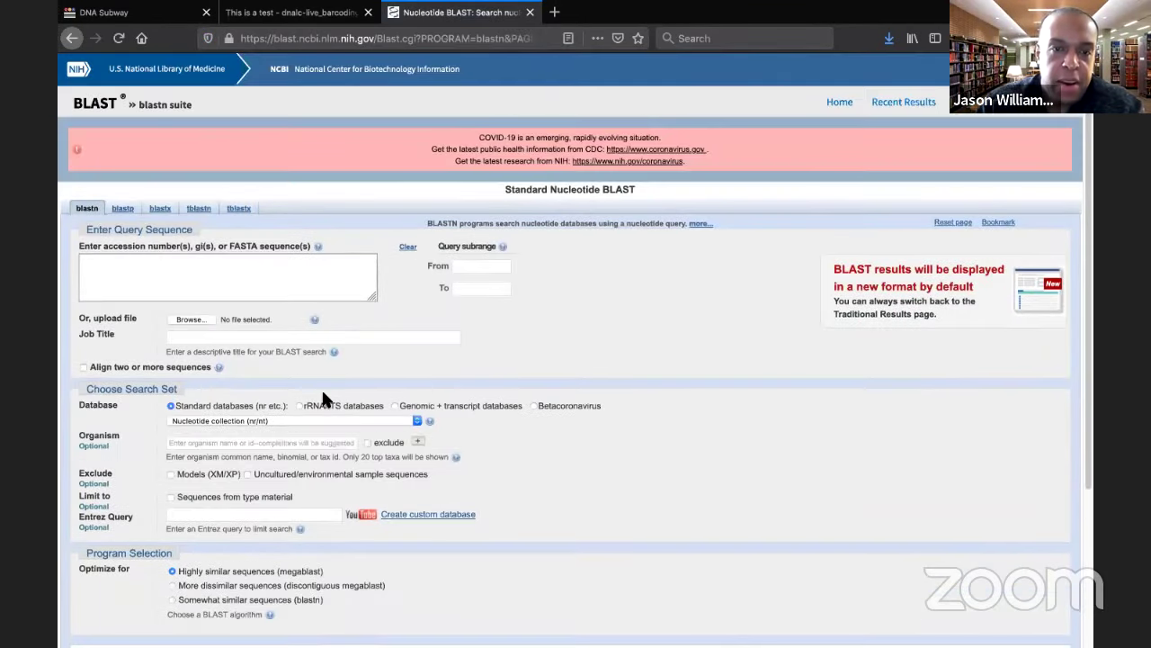
key("ctrl+plus")
key("ctrl+plus")
key("ctrl+plus")
key("ctrl+plus")
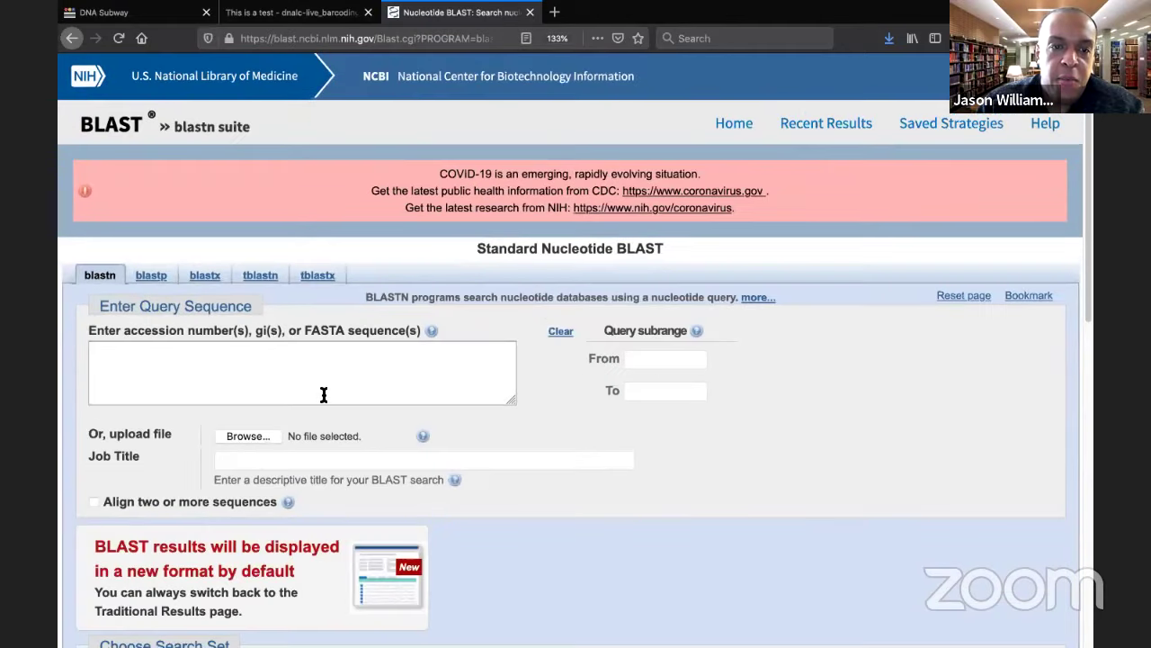
scroll(324, 394, "down", 3)
scroll(321, 388, "up", 2)
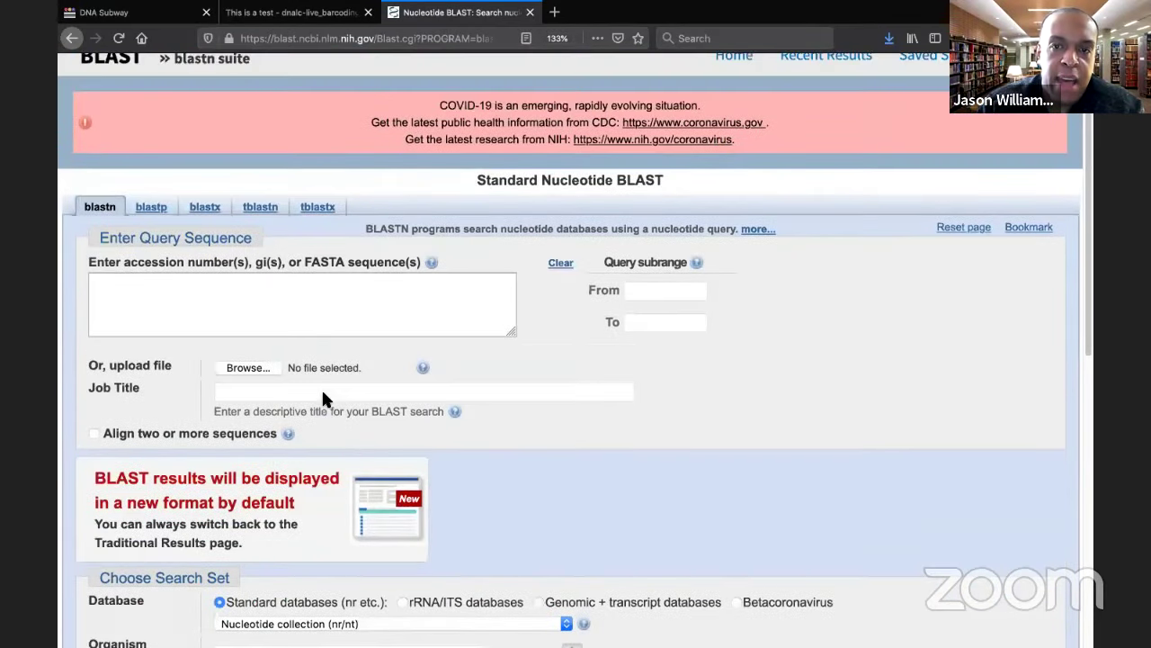
Step: Paste the copied mosquito-1F sequence into the query box and scroll to Program Selection
left_click(236, 356)
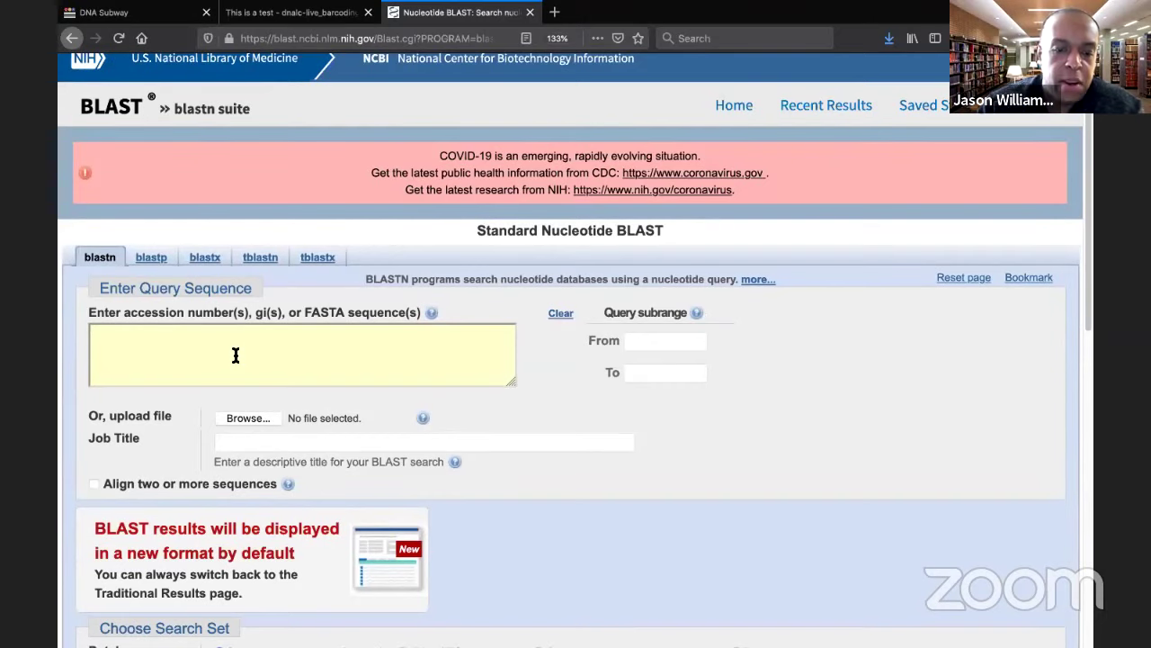
key("ctrl+v")
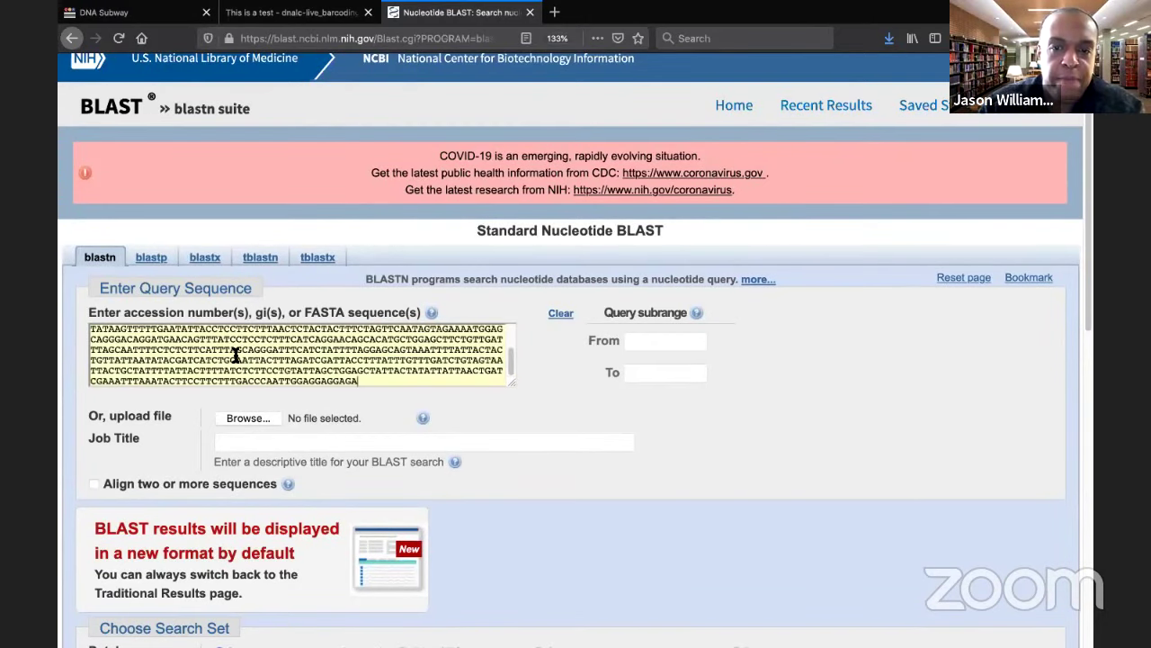
scroll(236, 355, "down", 1)
scroll(236, 355, "down", 5)
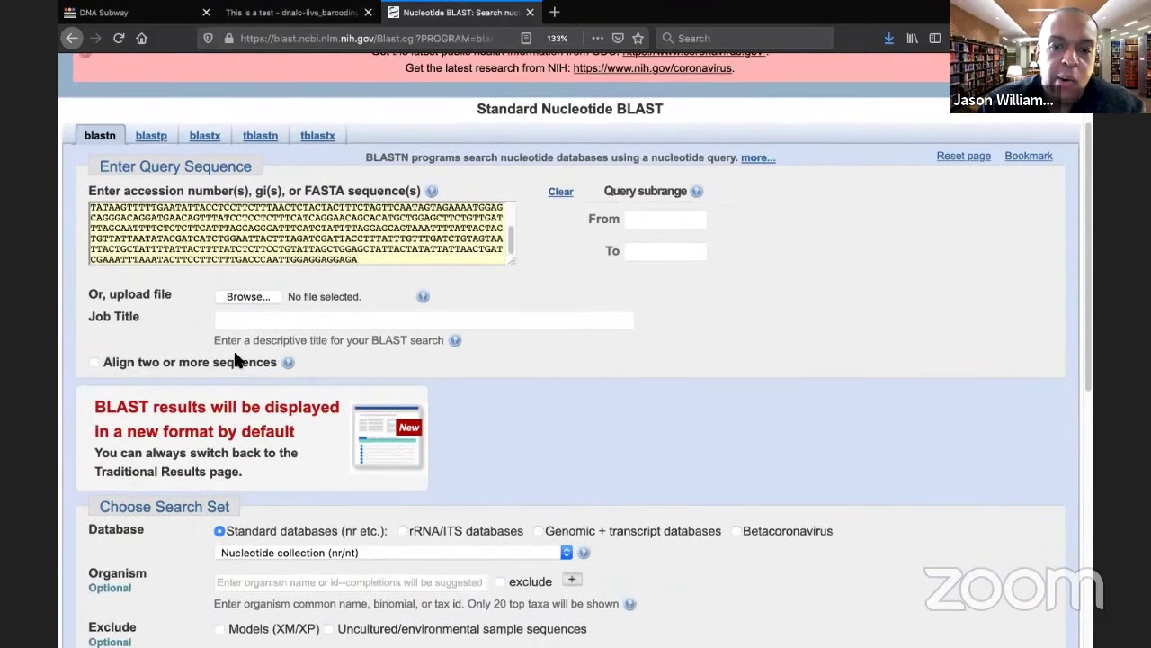
scroll(235, 357, "down", 3)
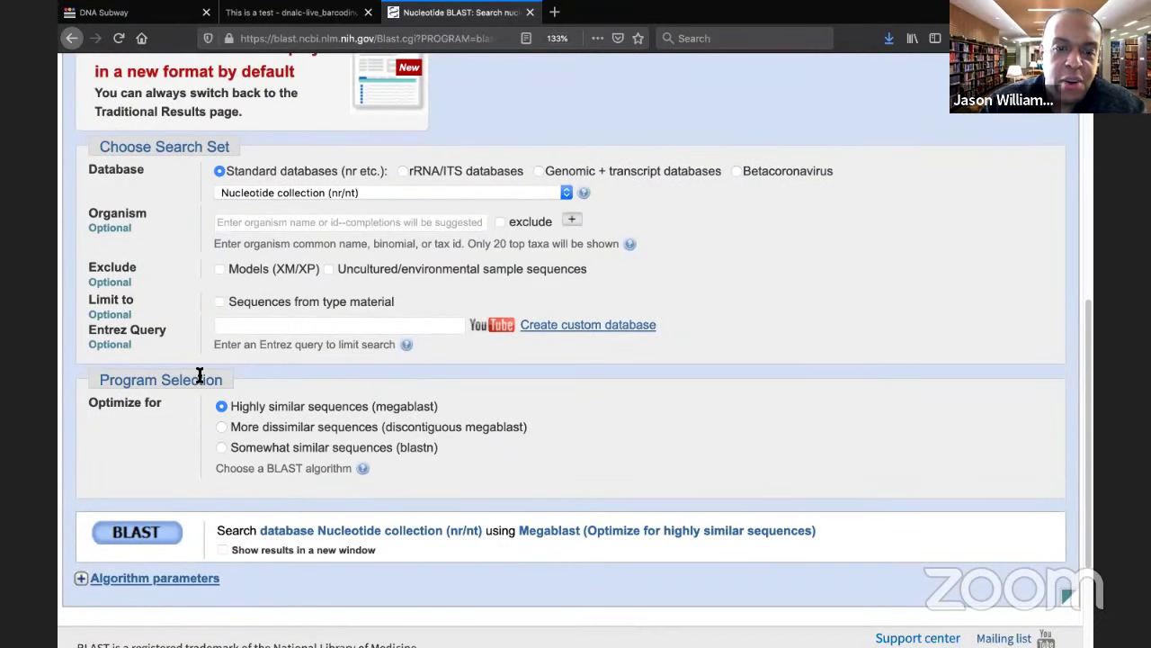
Step: Expand Algorithm parameters, review the General, Scoring and Filtering settings, and return to the form top
scroll(174, 529, "down", 3)
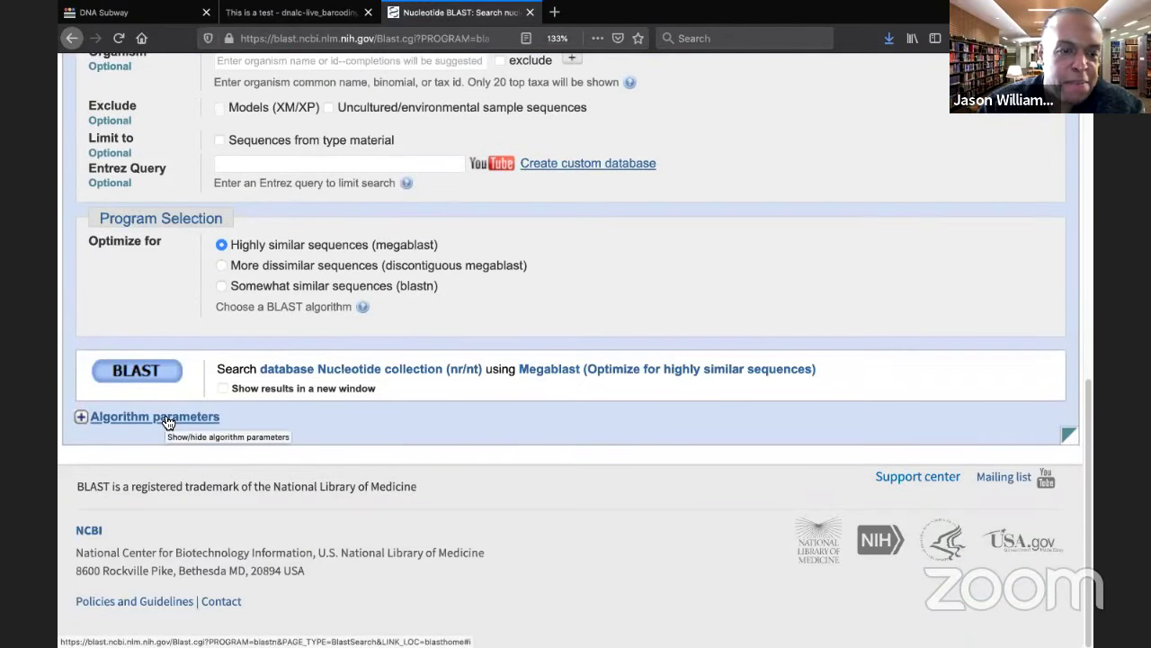
left_click(167, 418)
scroll(163, 420, "down", 7)
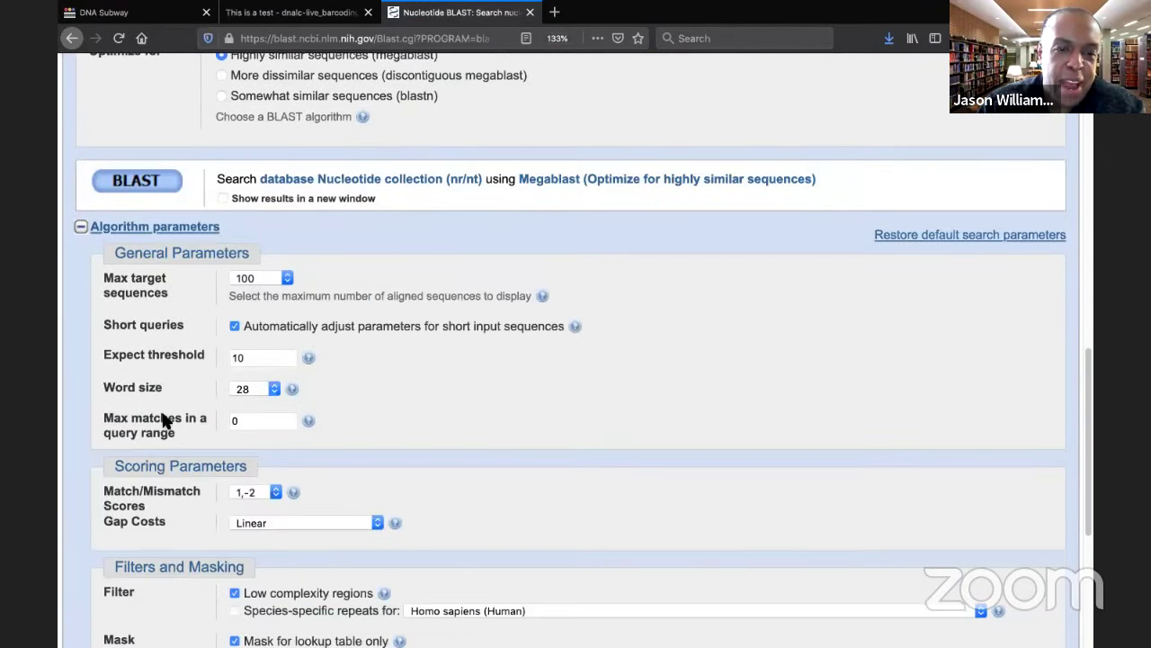
scroll(163, 420, "up", 2)
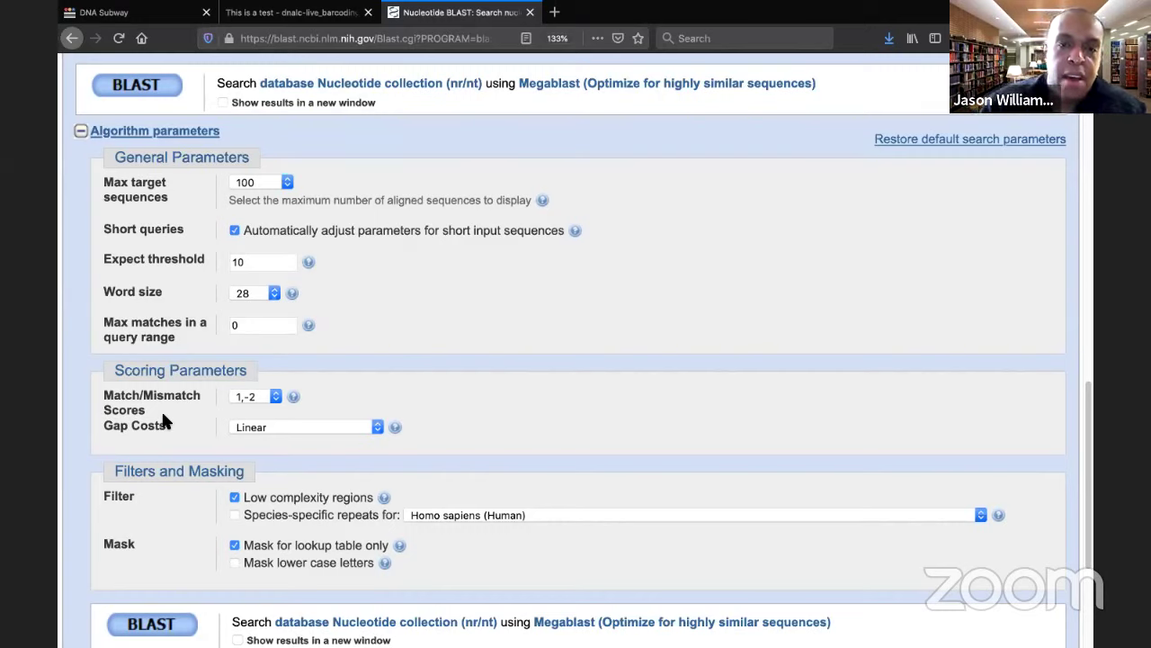
scroll(163, 418, "up", 5)
scroll(163, 419, "down", 4)
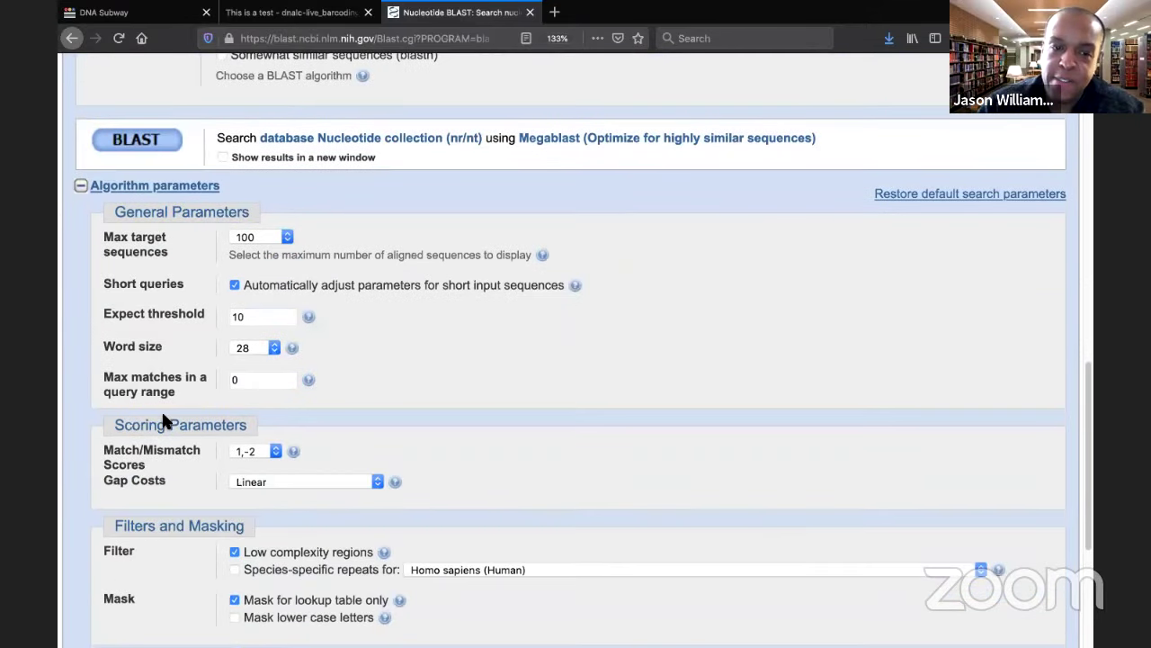
scroll(162, 418, "up", 10)
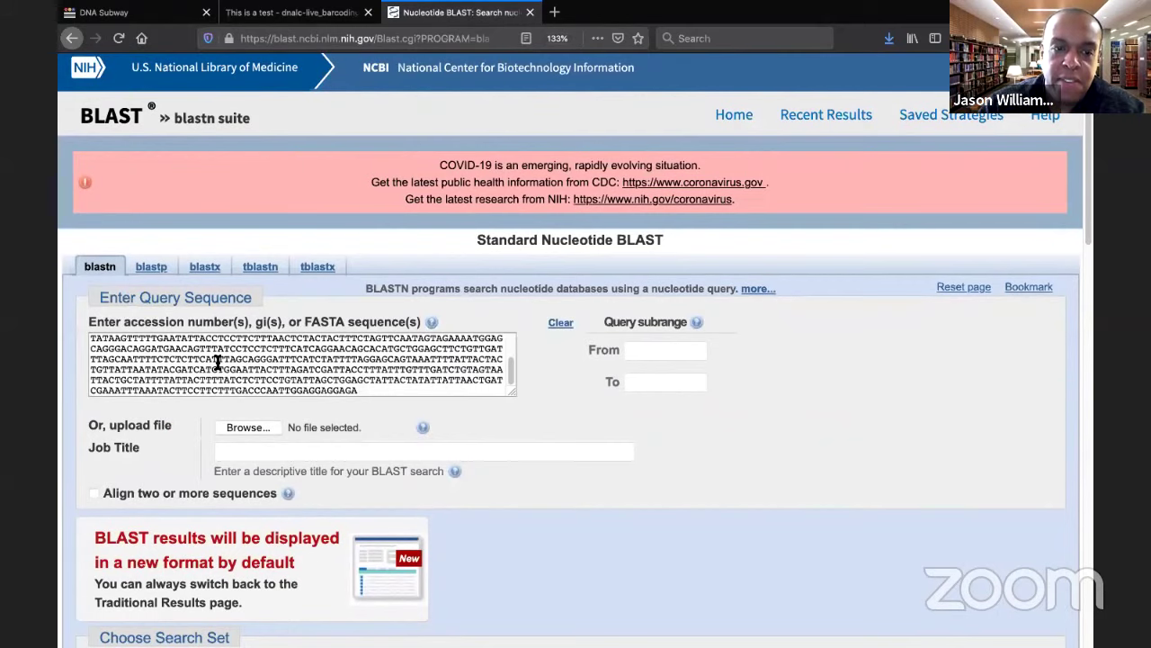
Step: Keep Nucleotide collection (nr/nt) as the search database
left_click(217, 361)
scroll(217, 361, "down", 8)
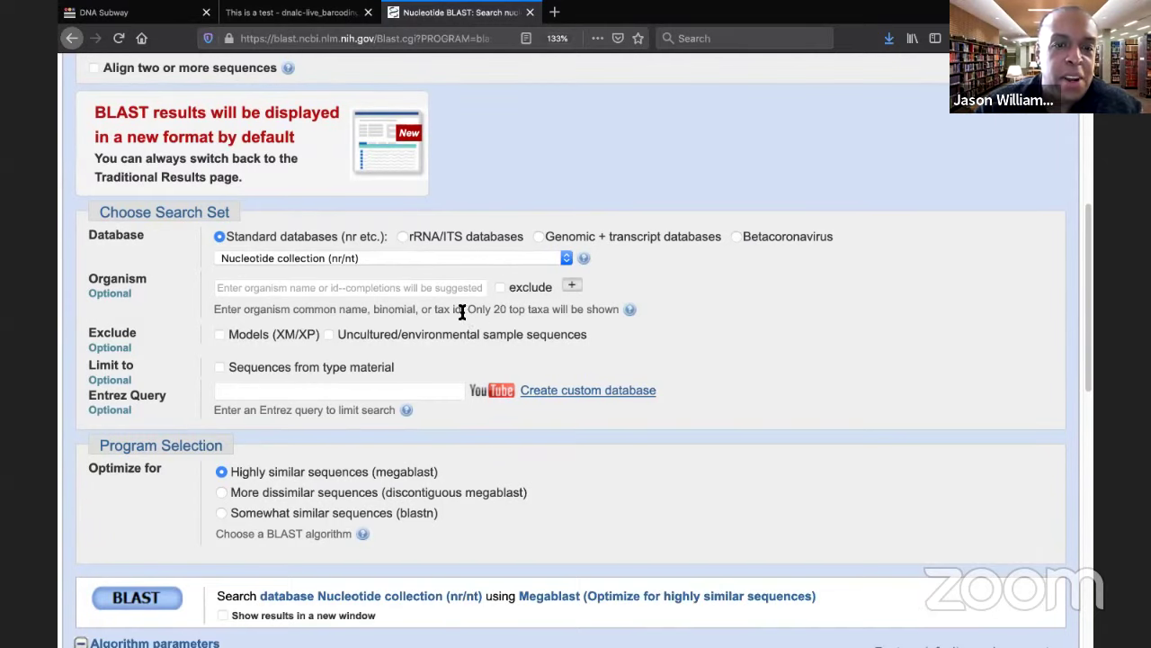
left_click(294, 261)
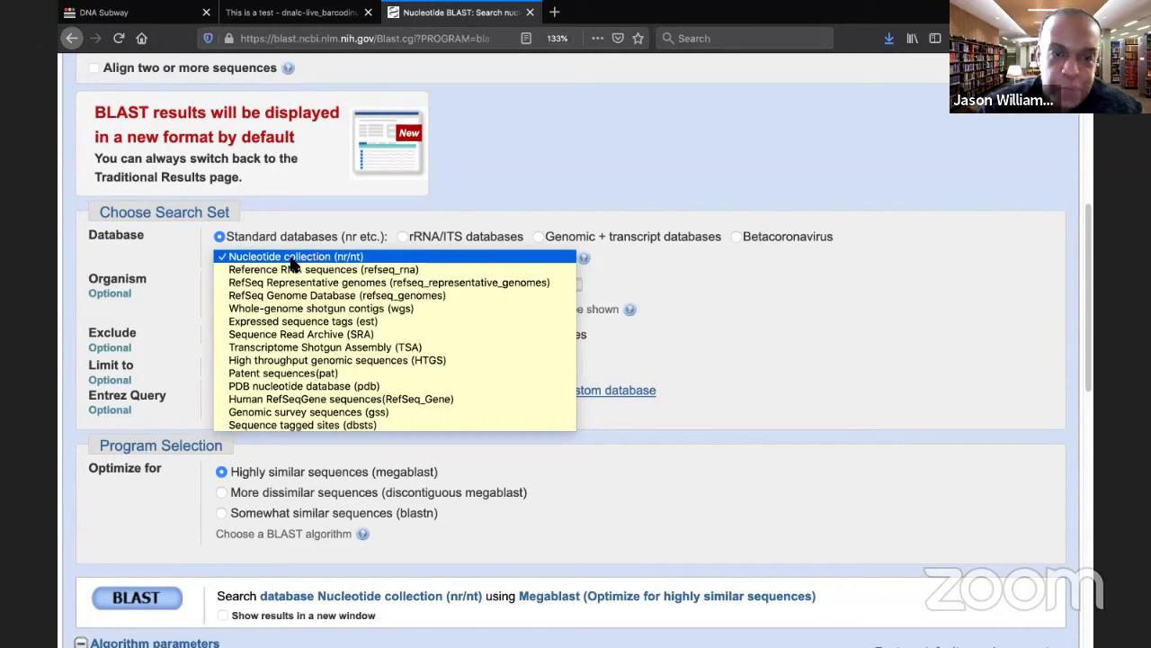
left_click(459, 257)
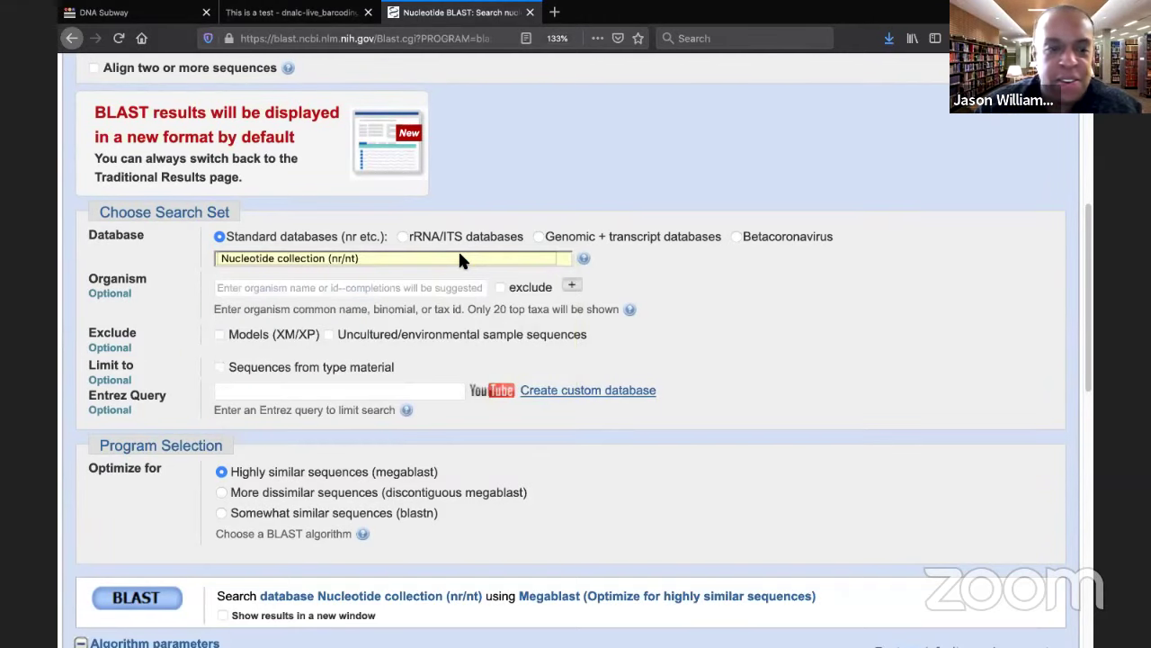
Step: Choose 'Somewhat similar sequences (blastn)' and submit the search
scroll(461, 260, "down", 3)
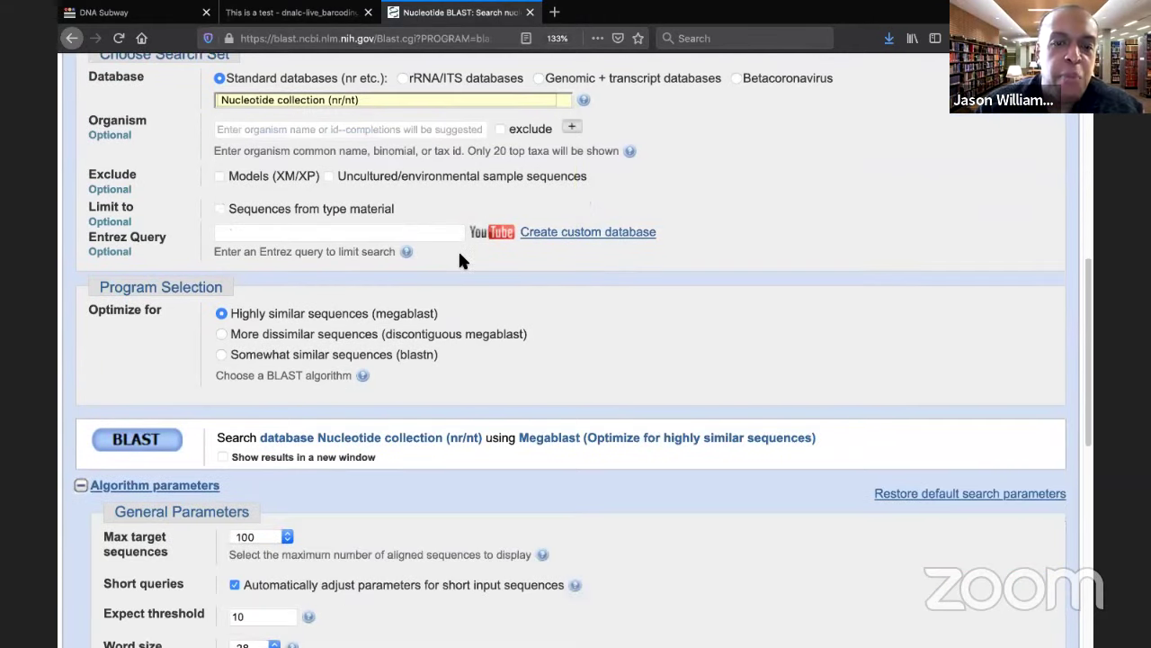
left_click(283, 356)
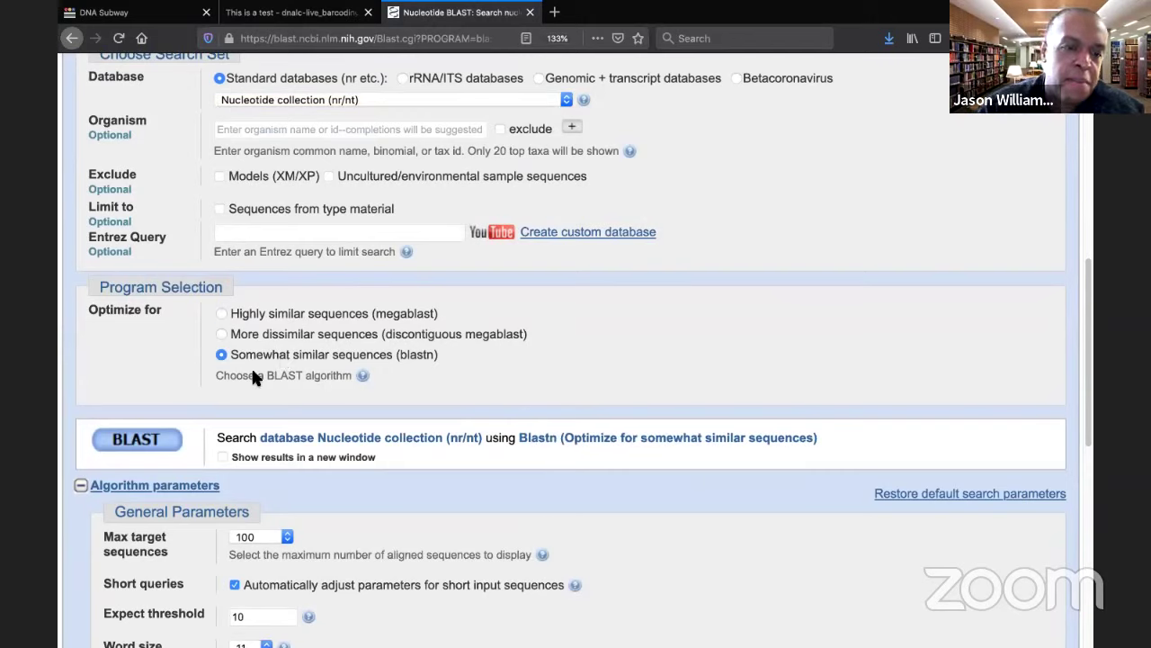
left_click(130, 441)
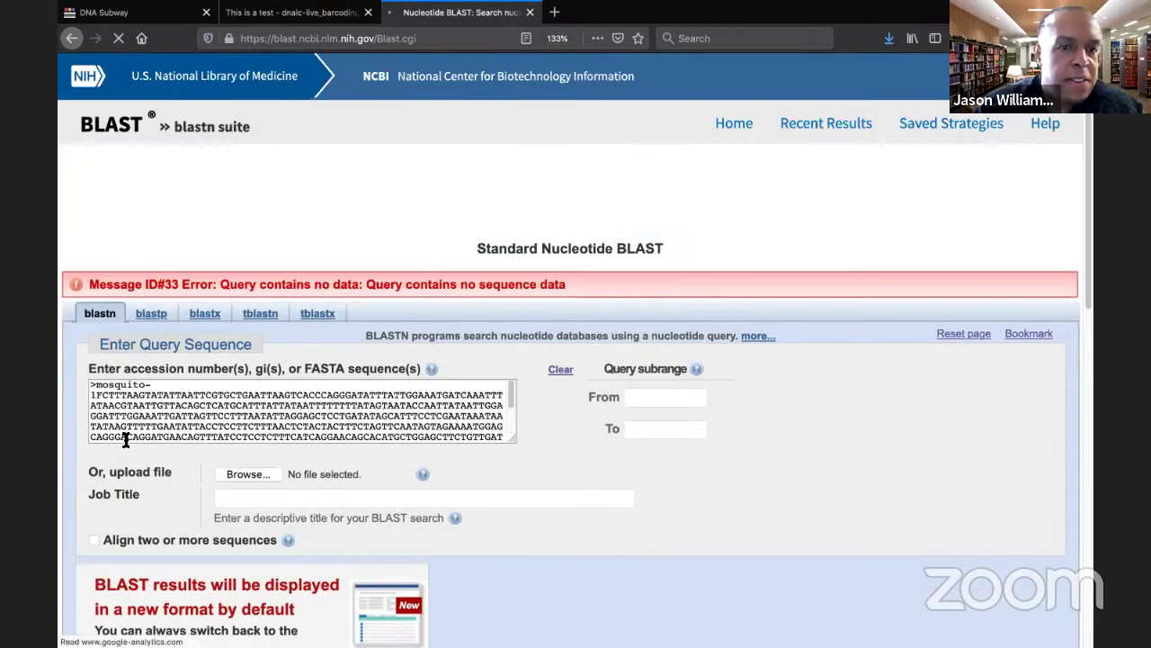
Step: Reset the page zoom with Ctrl+0 and resubmit the blastn search, which again reports no sequence data
scroll(163, 389, "down", 5)
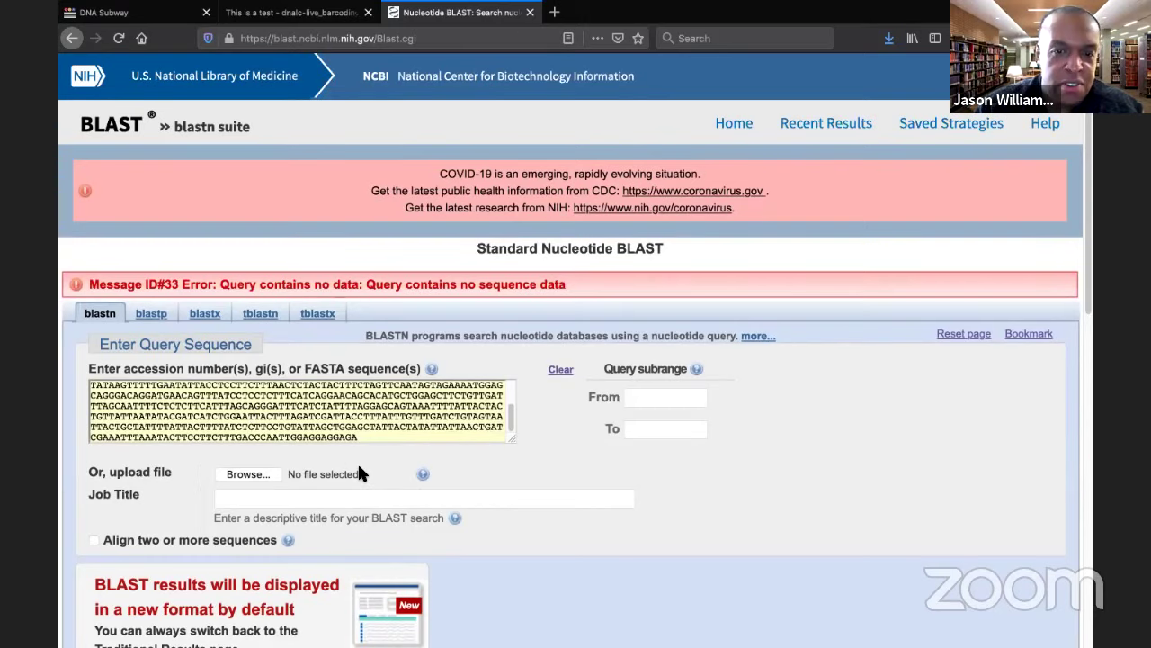
key("ctrl+0")
scroll(205, 537, "down", 3)
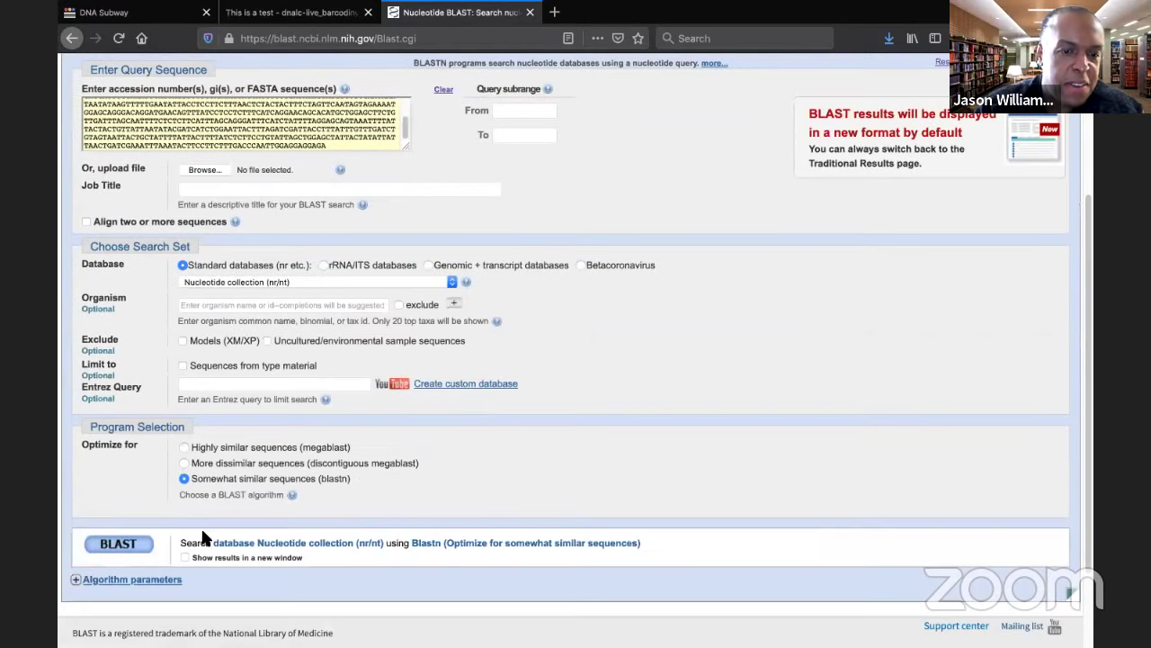
left_click(124, 545)
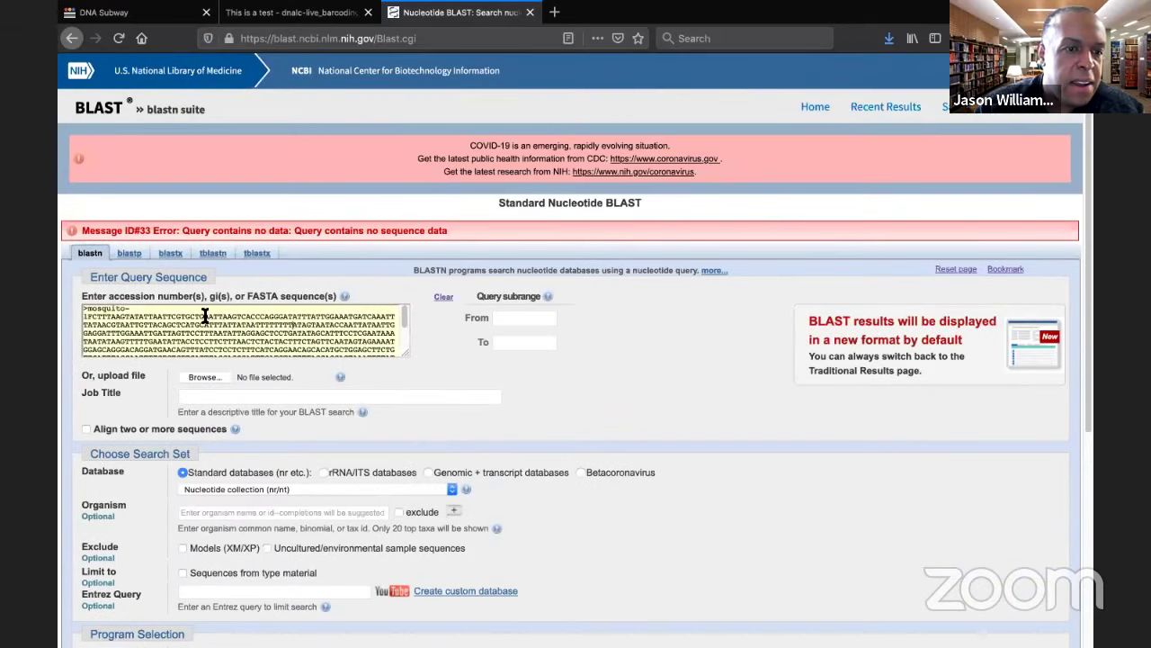
scroll(205, 316, "down", 3)
scroll(180, 316, "up", 3)
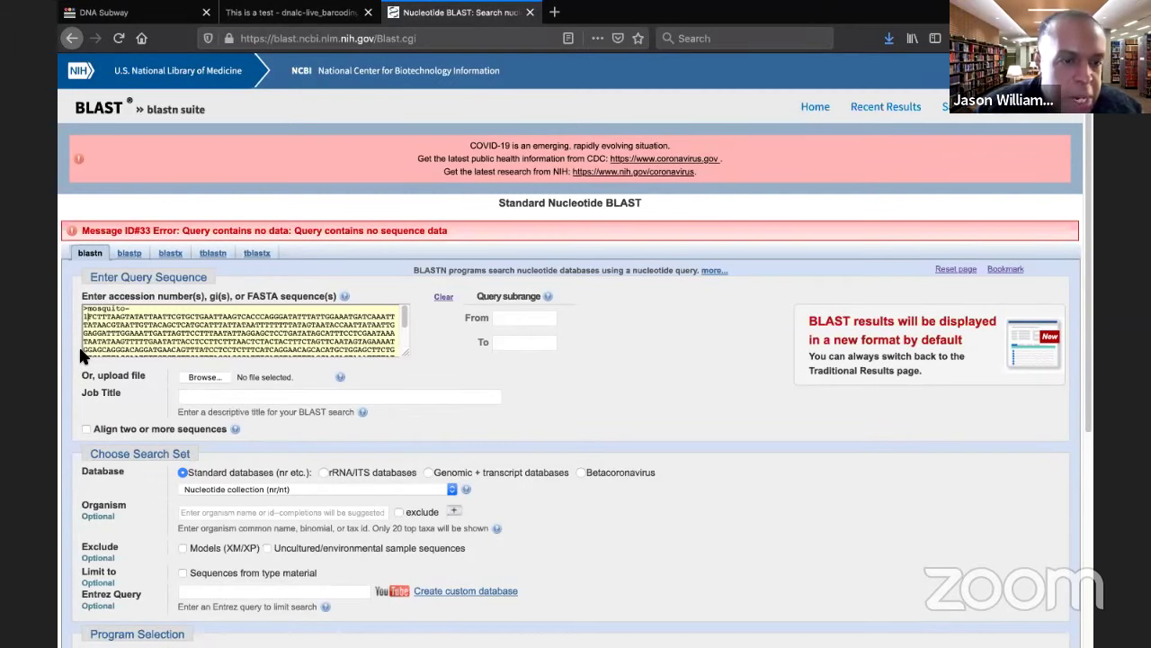
Step: Edit the query so the header reads '>mosquito-1F' on its own line above the sequence
key("ctrl+plus")
key("ctrl+plus")
key("ctrl+plus")
key("ctrl+plus")
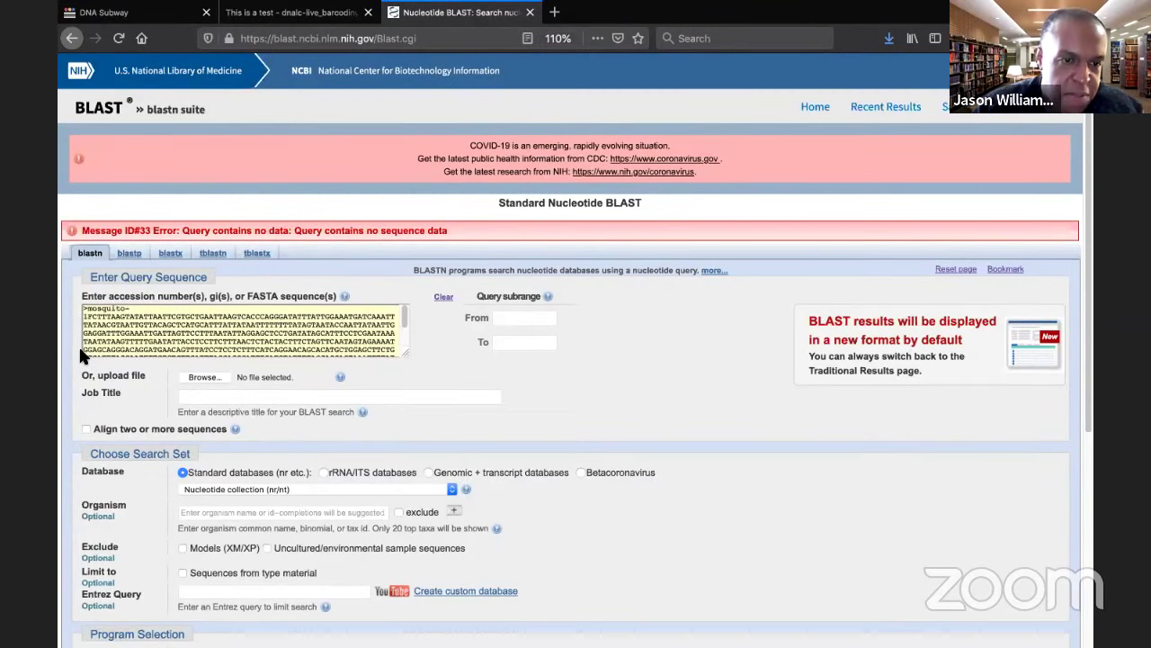
scroll(79, 356, "down", 2)
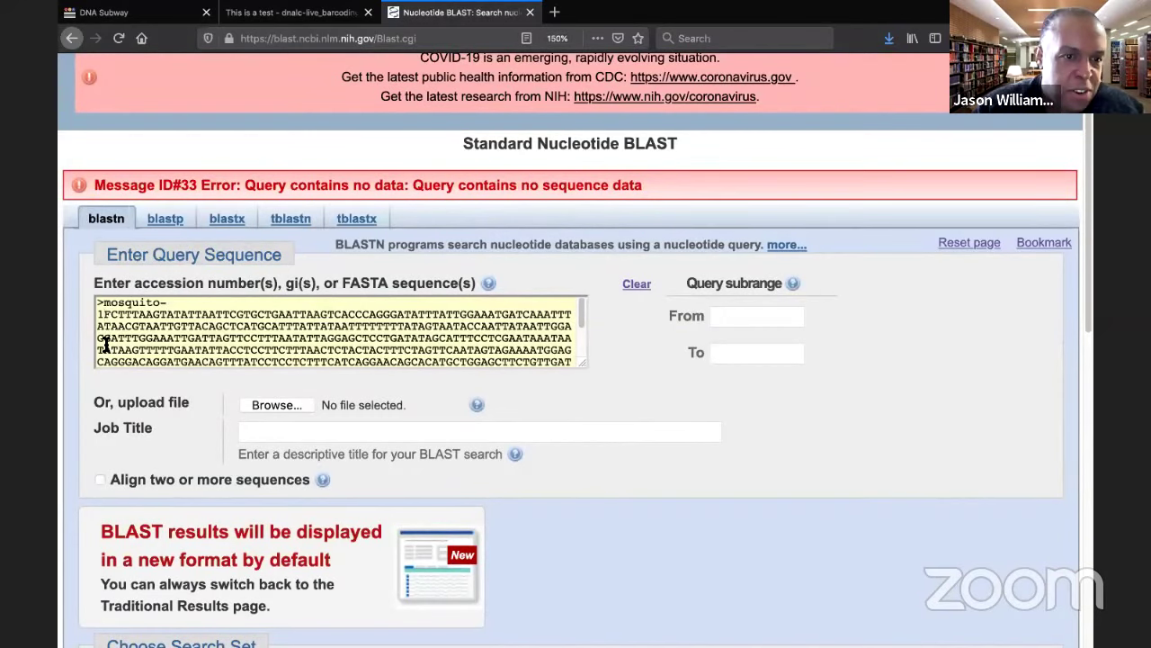
key("BackSpace")
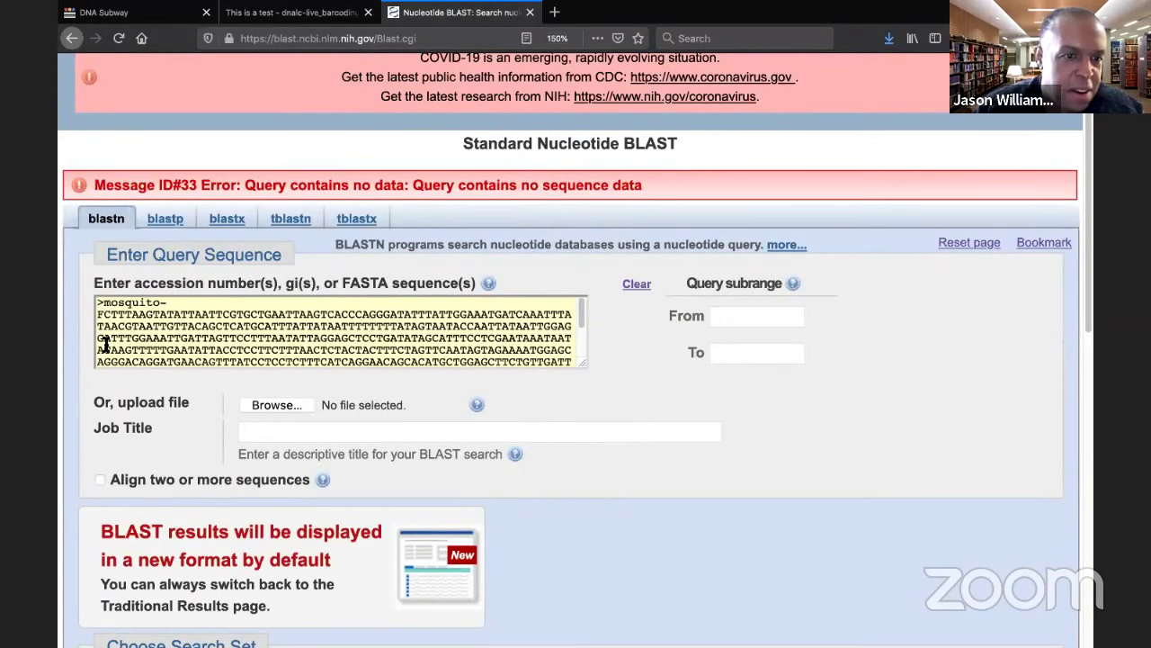
key("BackSpace")
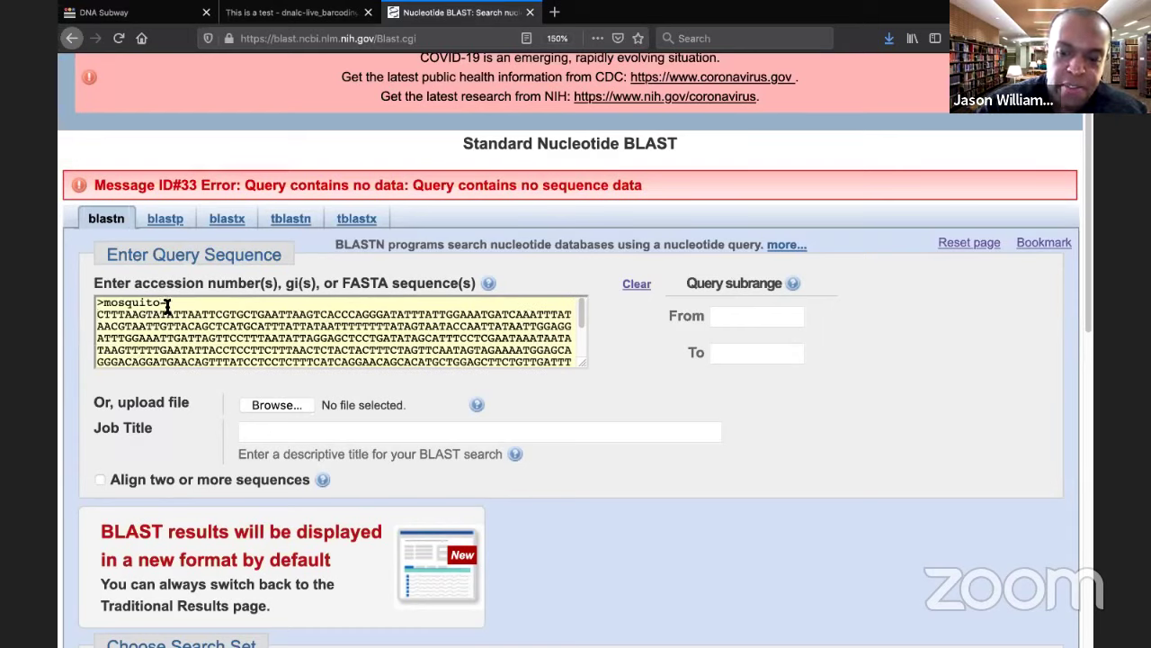
key("ctrl+z")
key("ctrl+z")
key("ctrl+z")
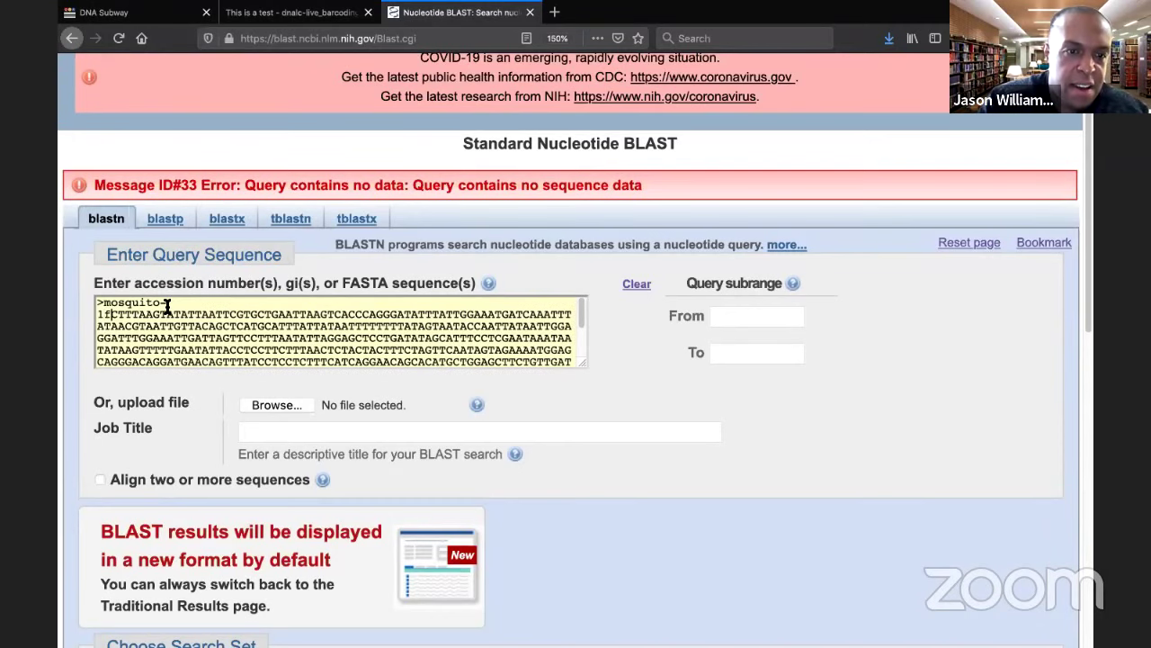
key("BackSpace")
key("BackSpace")
key("BackSpace")
key("BackSpace")
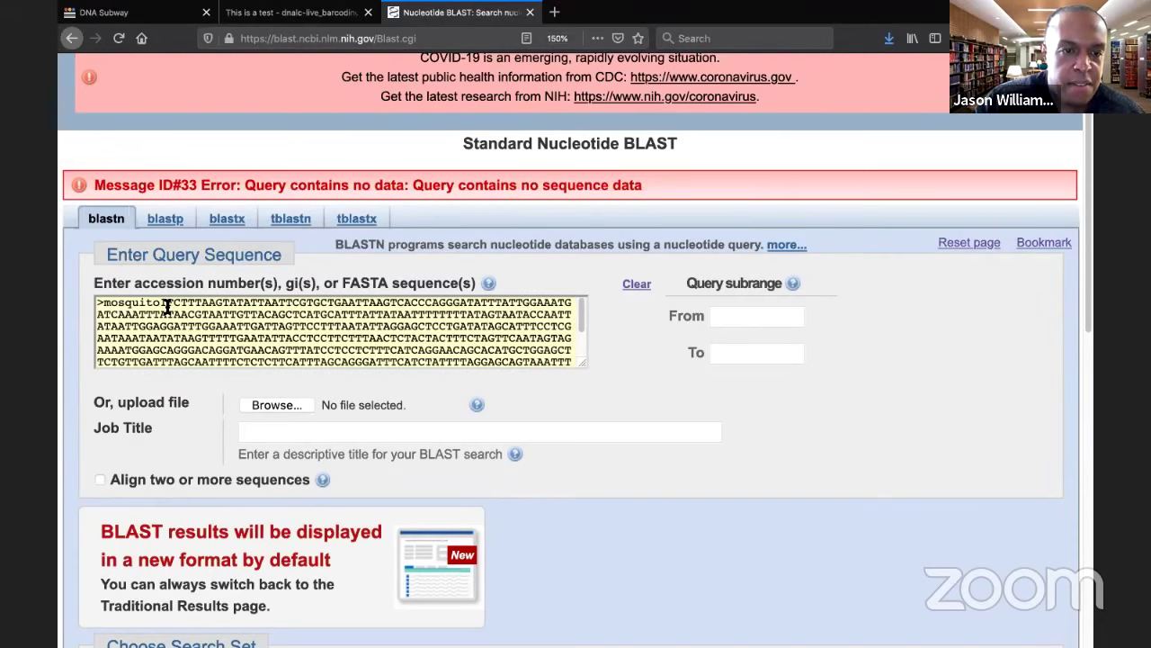
key("Return")
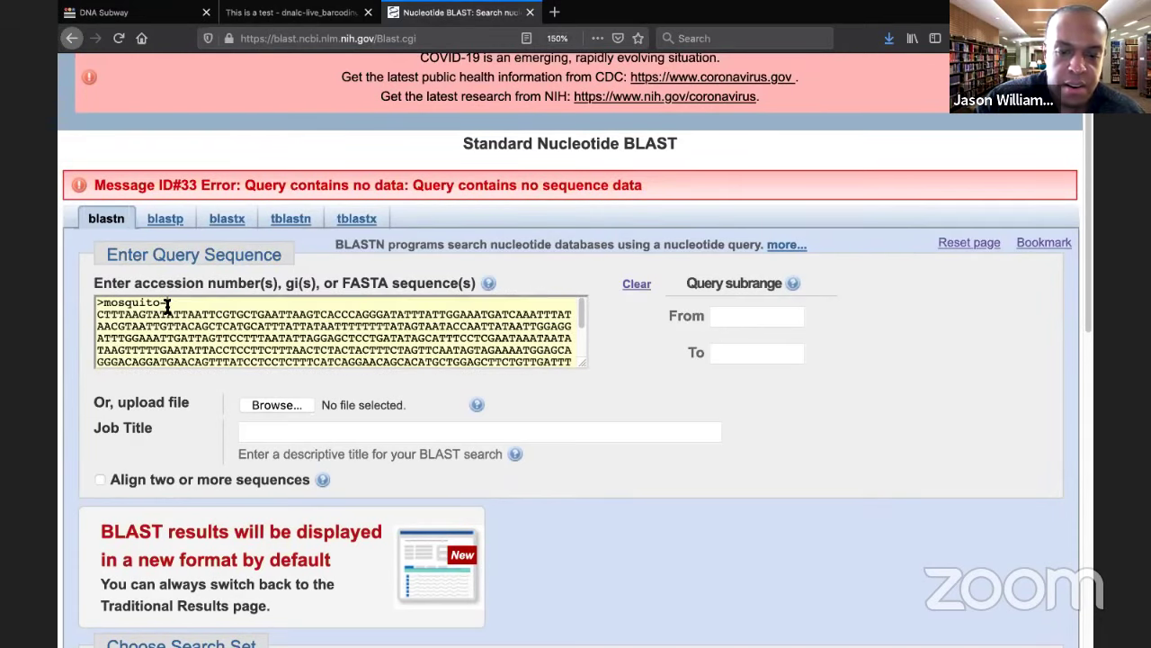
type("-1F")
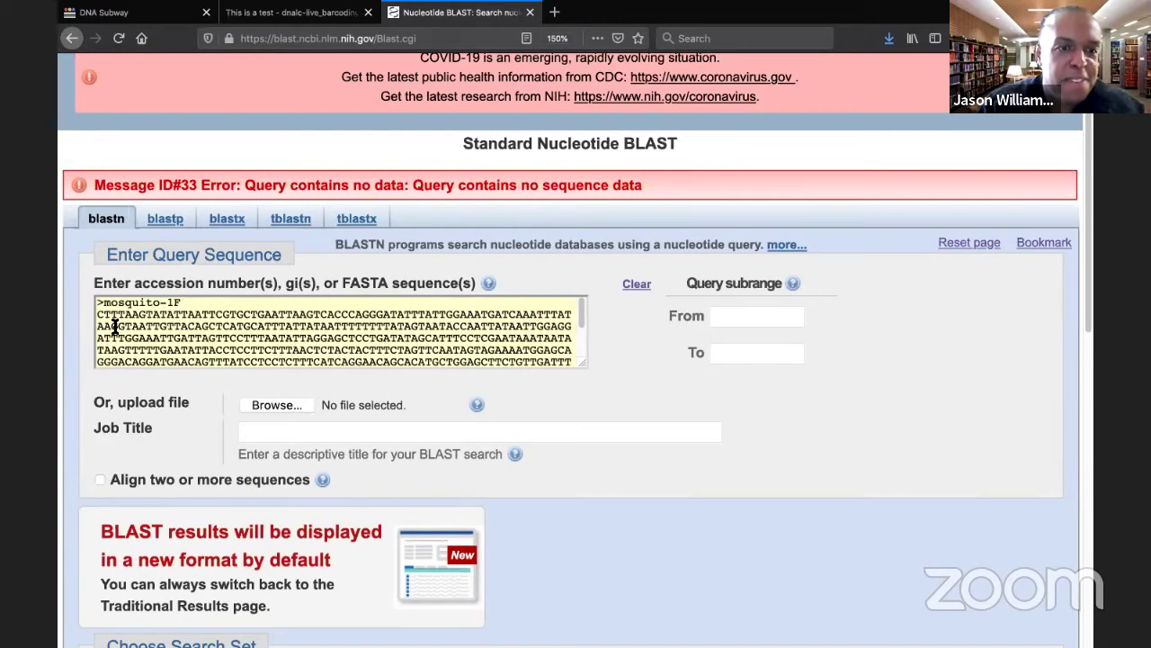
Step: Submit the corrected mosquito-1F blastn search
scroll(115, 327, "down", 2)
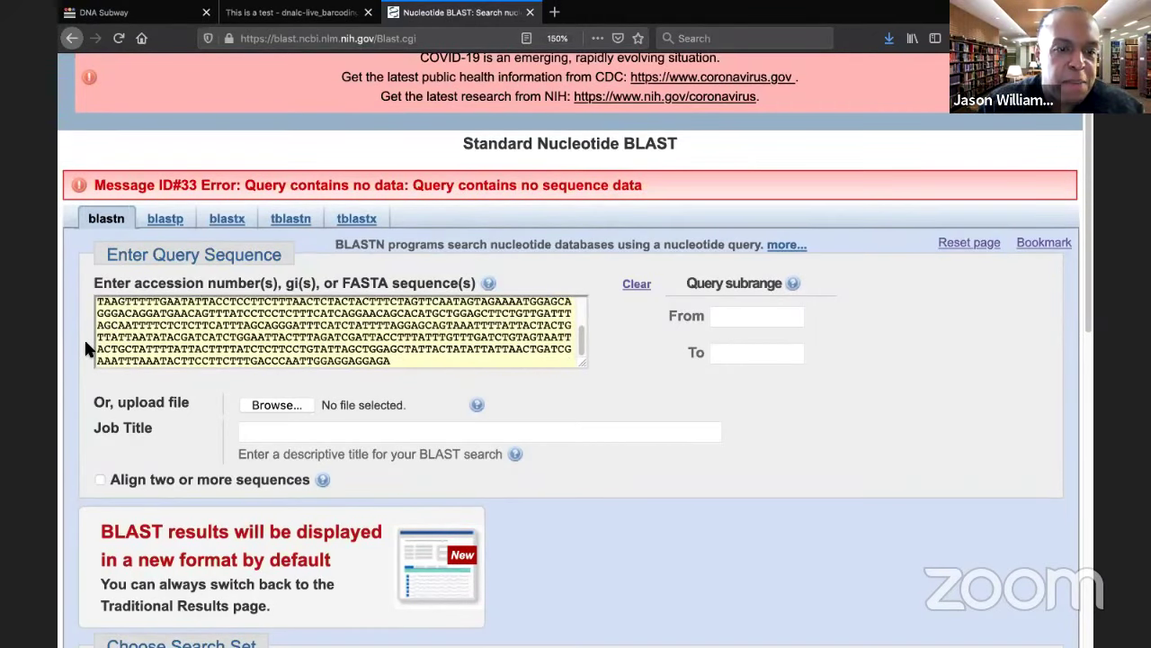
scroll(84, 337, "down", 1)
scroll(84, 336, "down", 10)
left_click(142, 401)
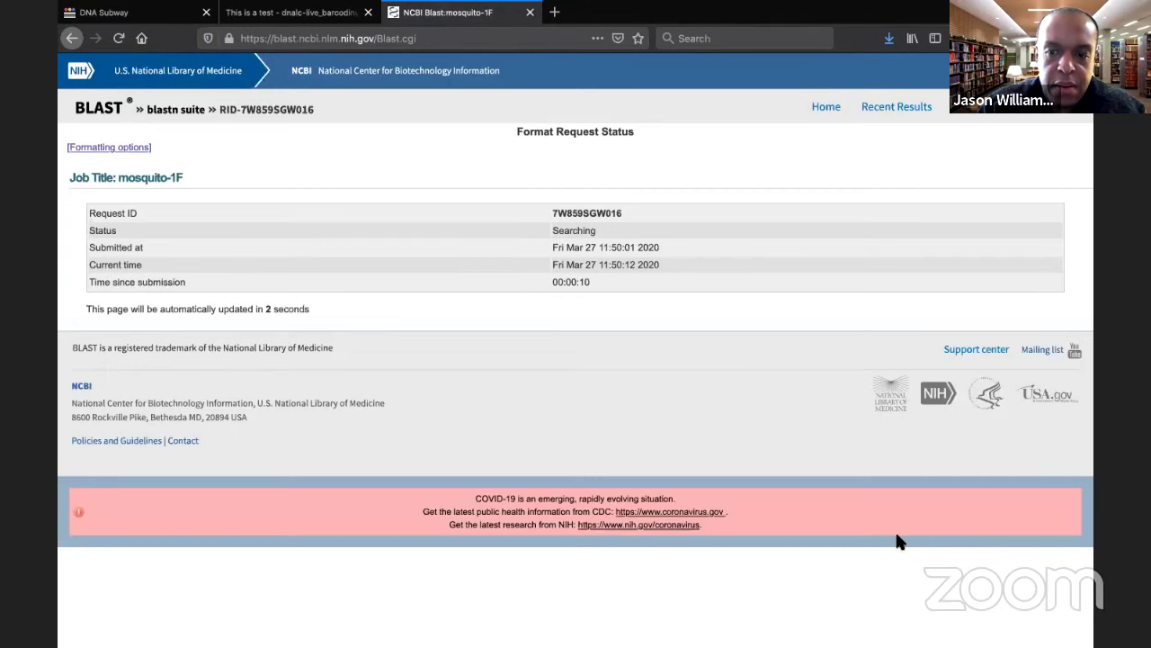
Step: Switch to PowerPoint, start the slide show and advance to the 'BLAST and controls' slide
key("super+Tab")
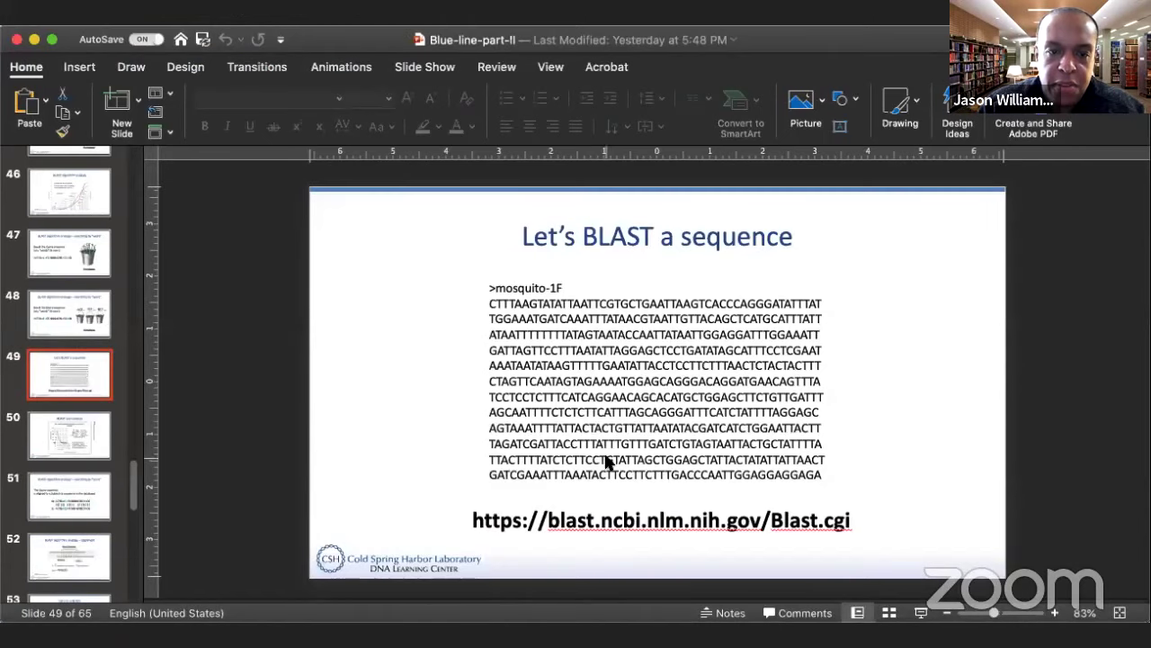
left_click(917, 613)
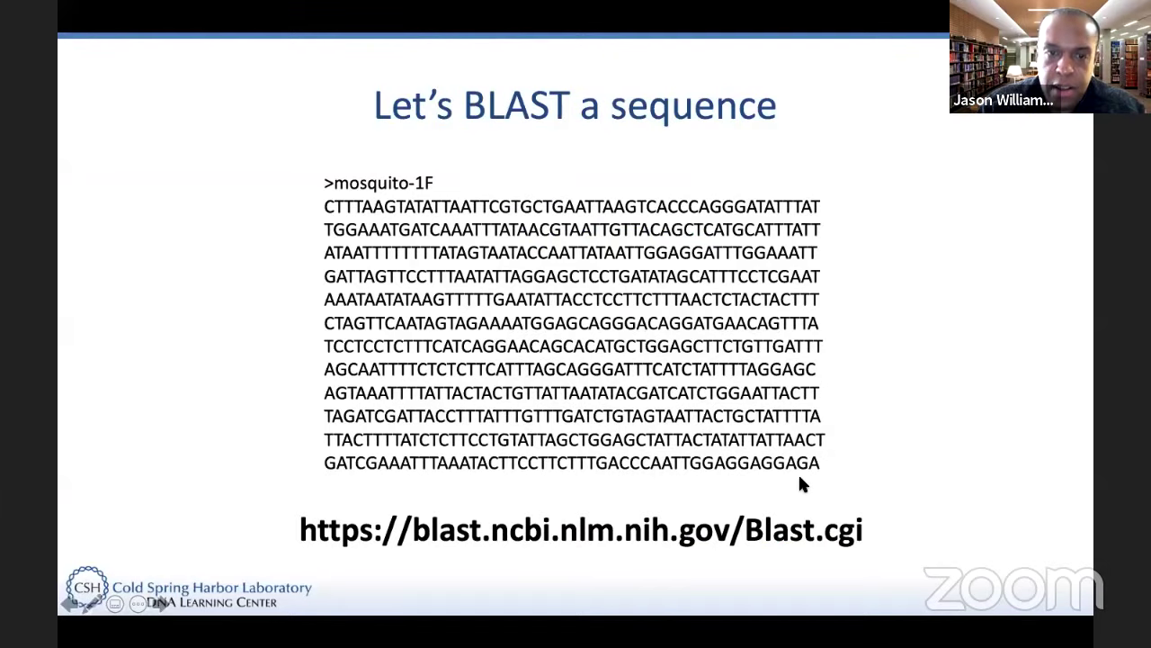
left_click(798, 472)
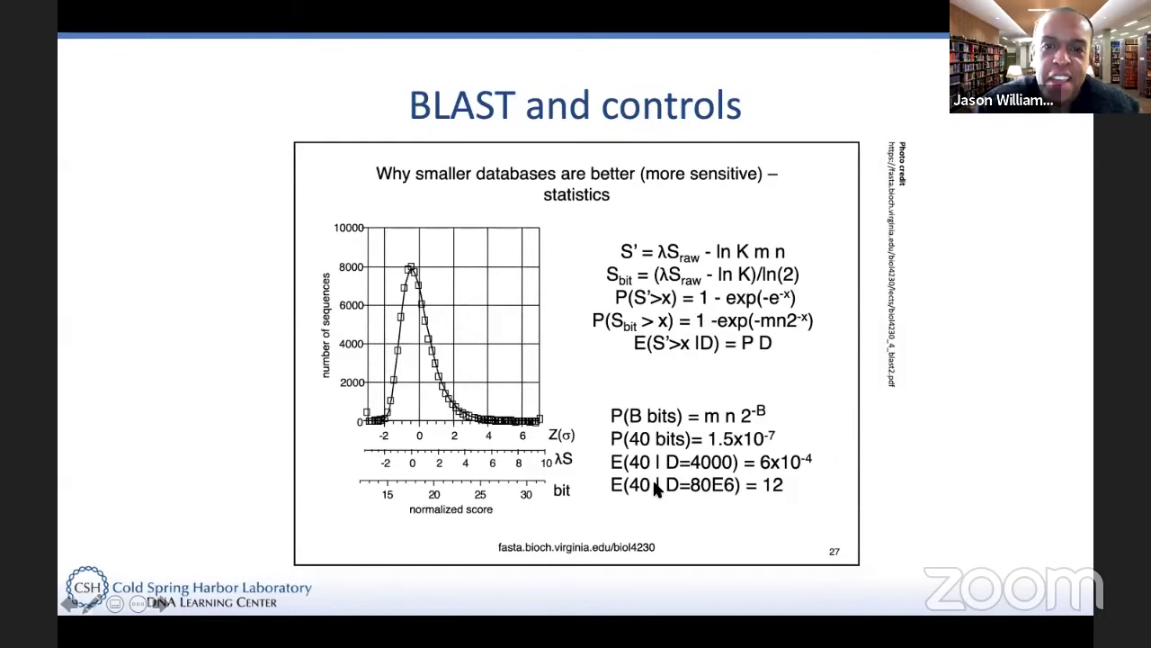